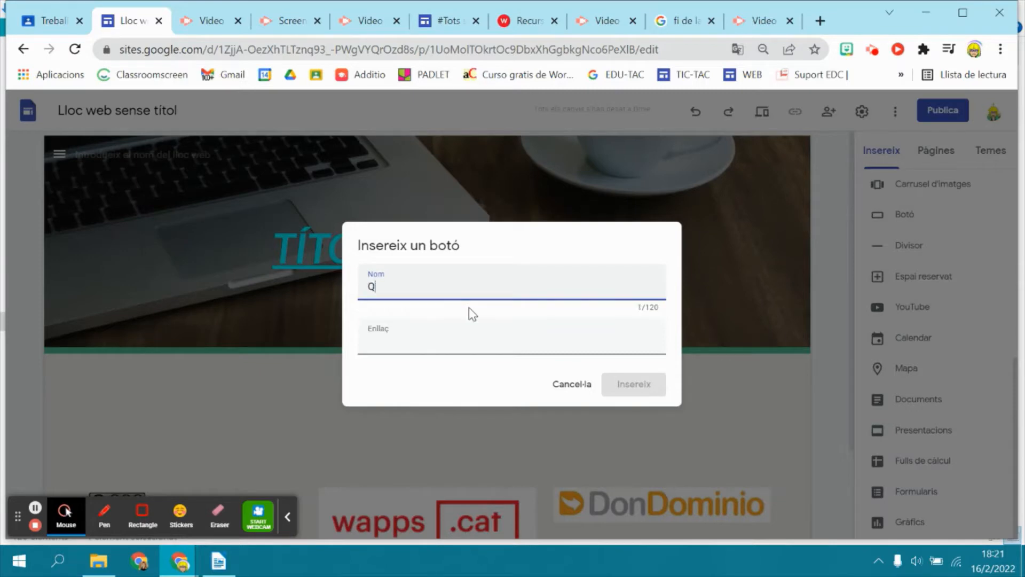
# Insert a button named "QUÈ ÉS UN ODS" linked to the page "QUÈ ÉS UN ODS?" and widen it to show its full label.
pyautogui.write('ÉS UN ODS')
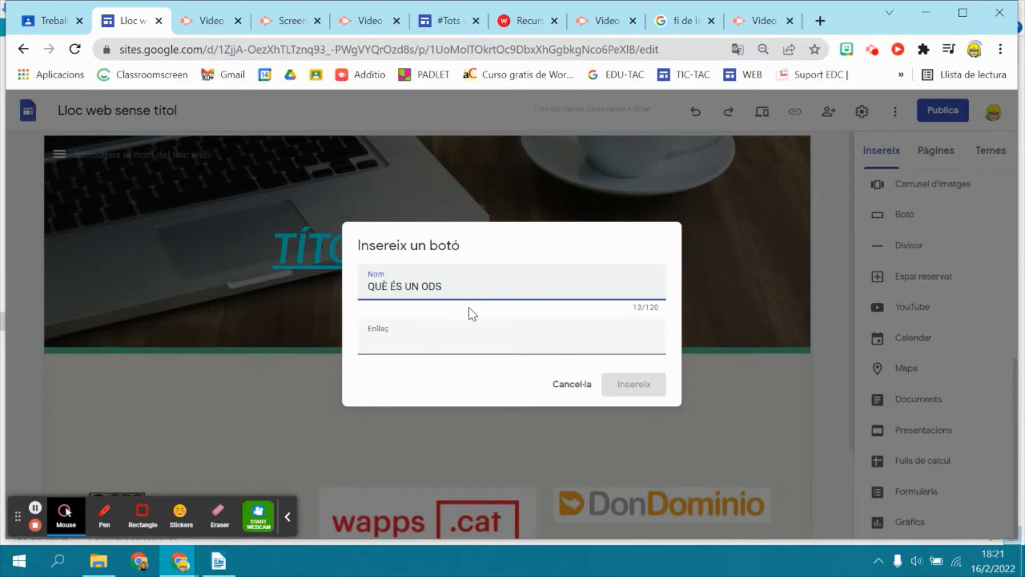
pyautogui.click(455, 344)
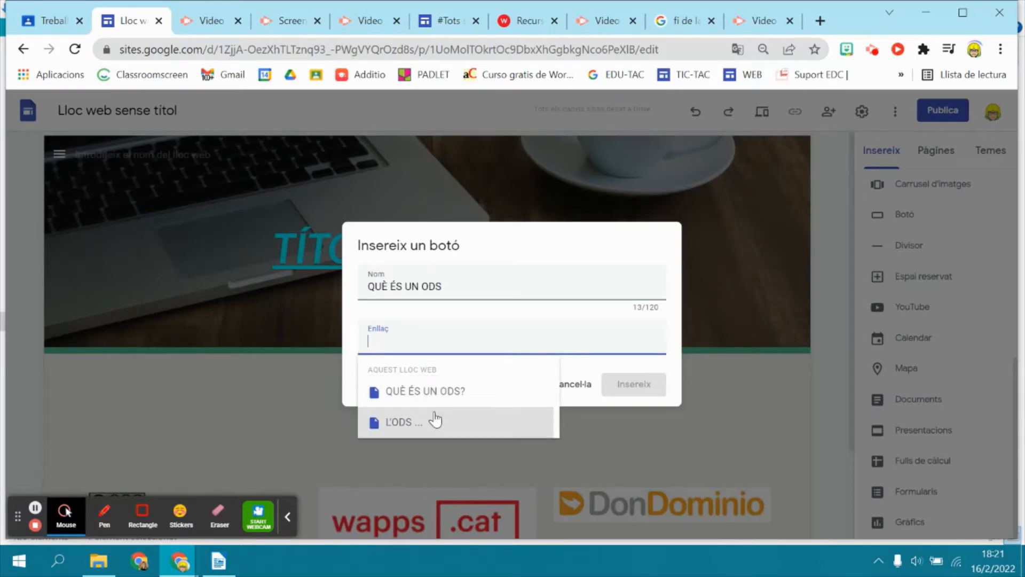
pyautogui.click(444, 393)
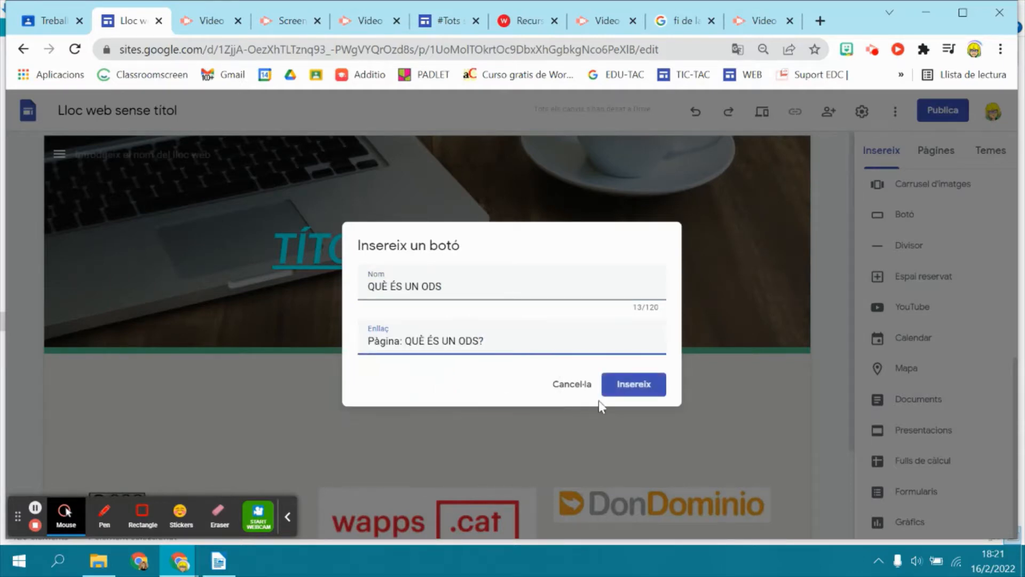
pyautogui.click(640, 384)
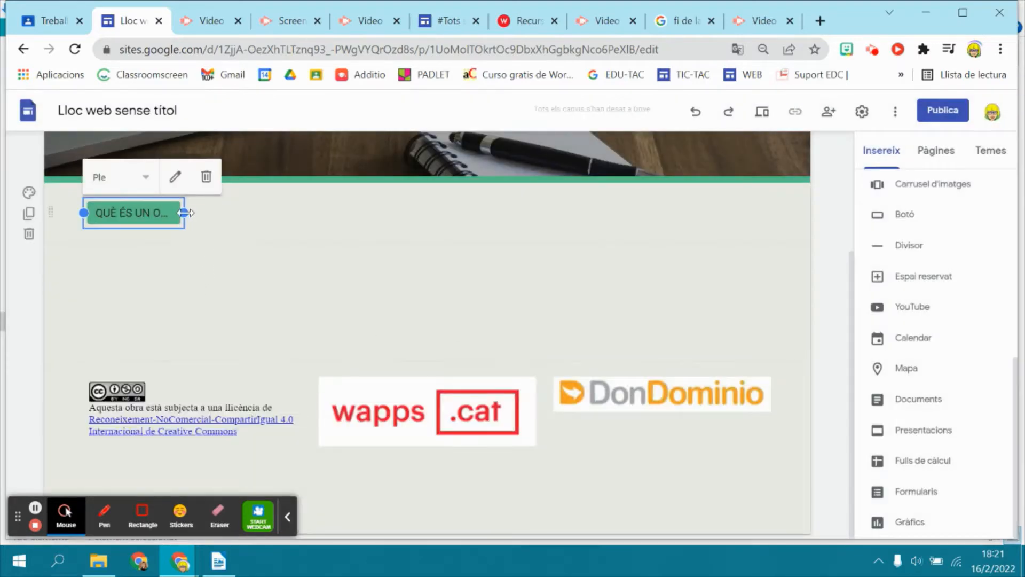
pyautogui.moveTo(186, 212); pyautogui.dragTo(241, 213)
pyautogui.click(245, 261)
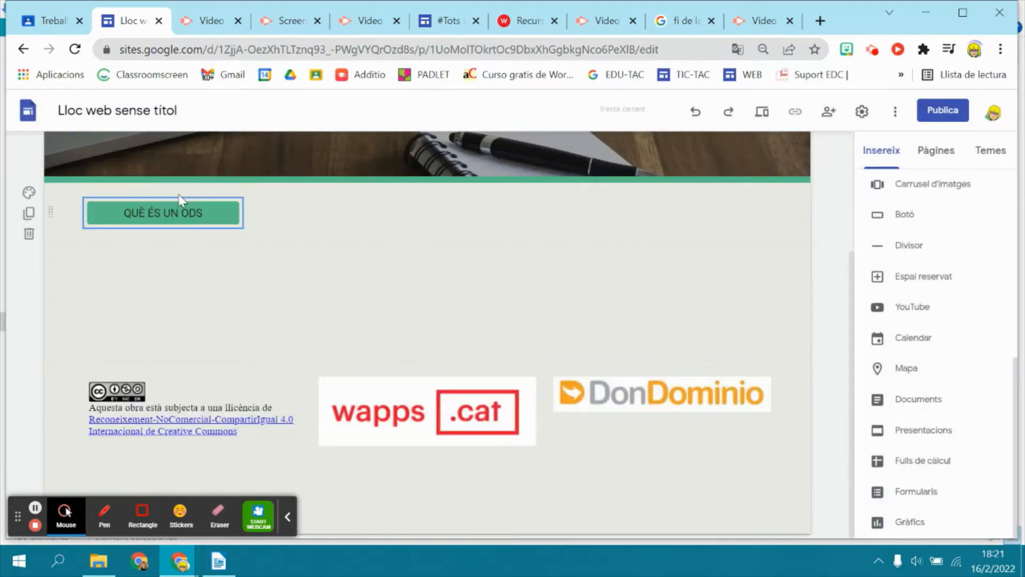
# Preview the site, test the "QUÈ ÉS UN ODS" button's link, return to the main page and exit the preview.
pyautogui.click(756, 119)
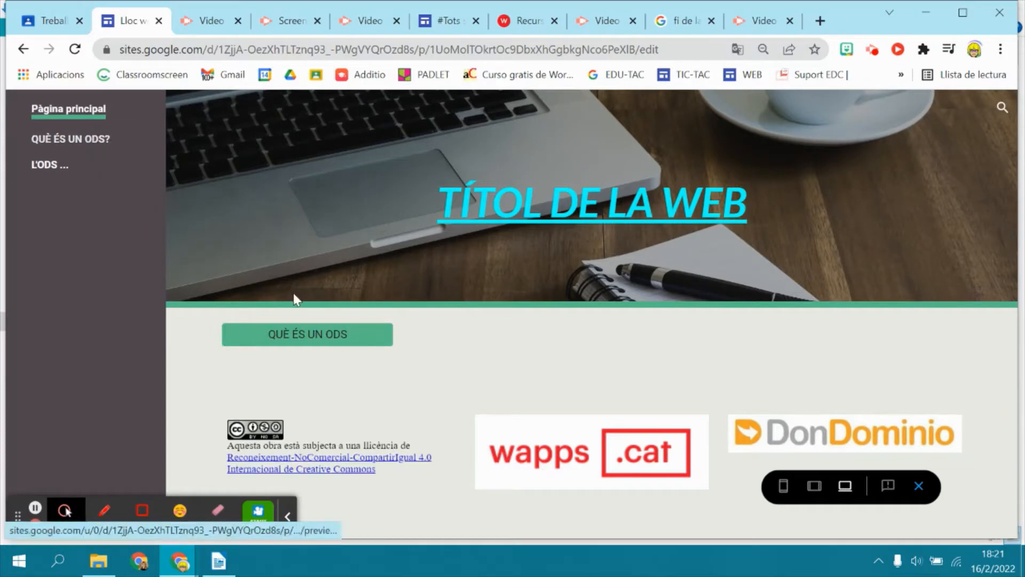
pyautogui.click(309, 334)
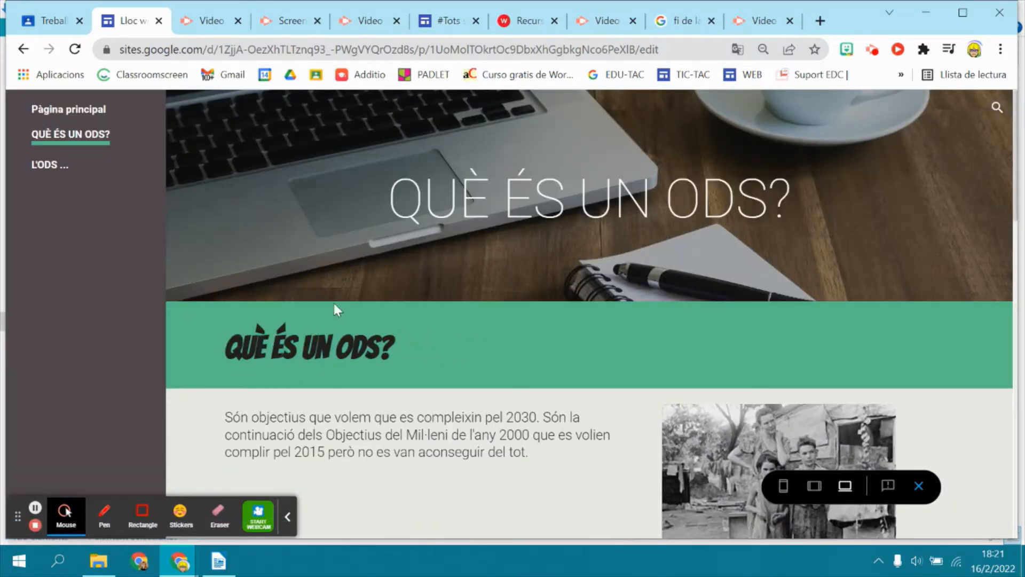
pyautogui.click(72, 112)
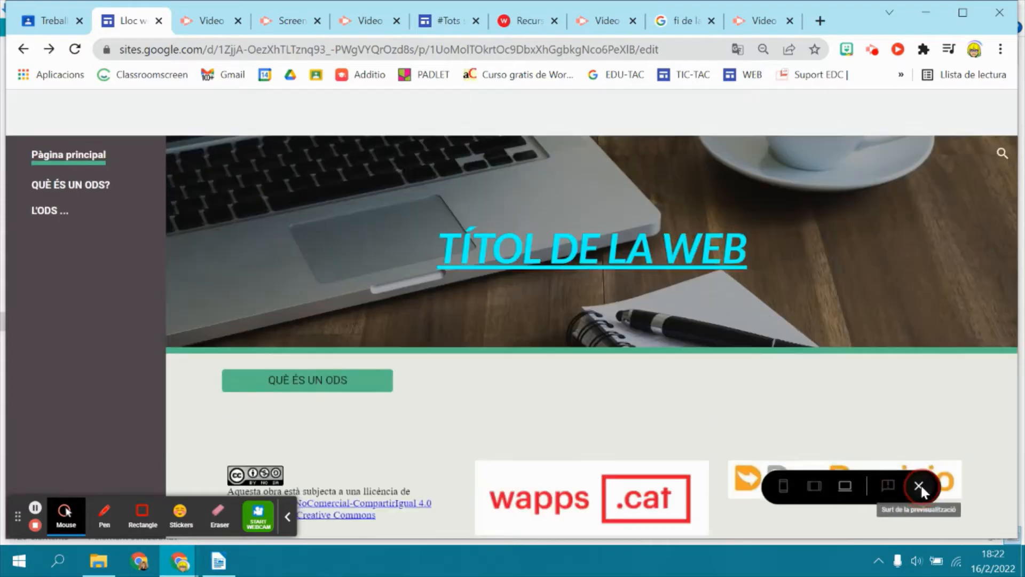
pyautogui.click(919, 486)
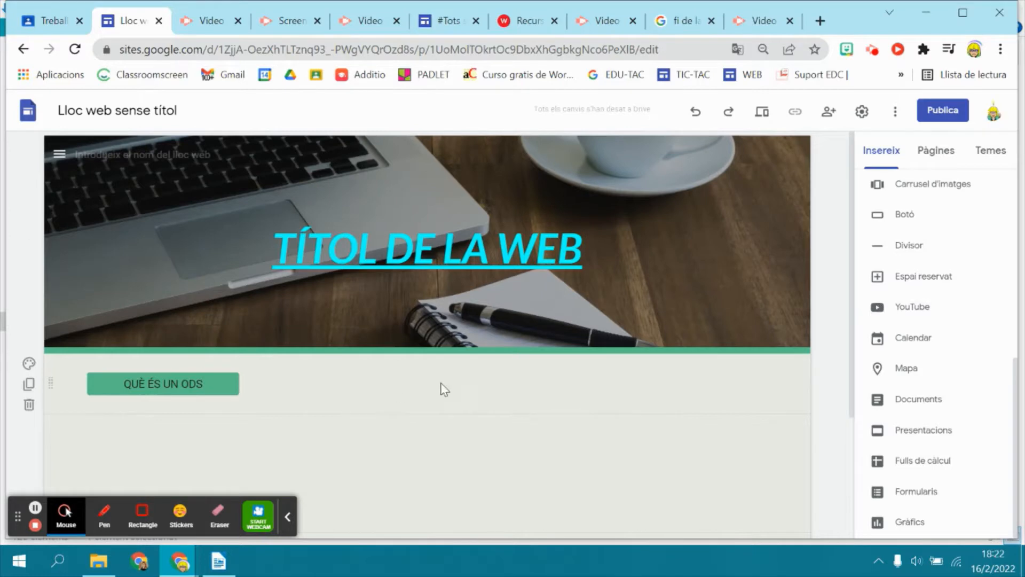
# Add a divider below the "QUÈ ÉS UN ODS" button and an empty placeholder beneath it.
pyautogui.click(922, 245)
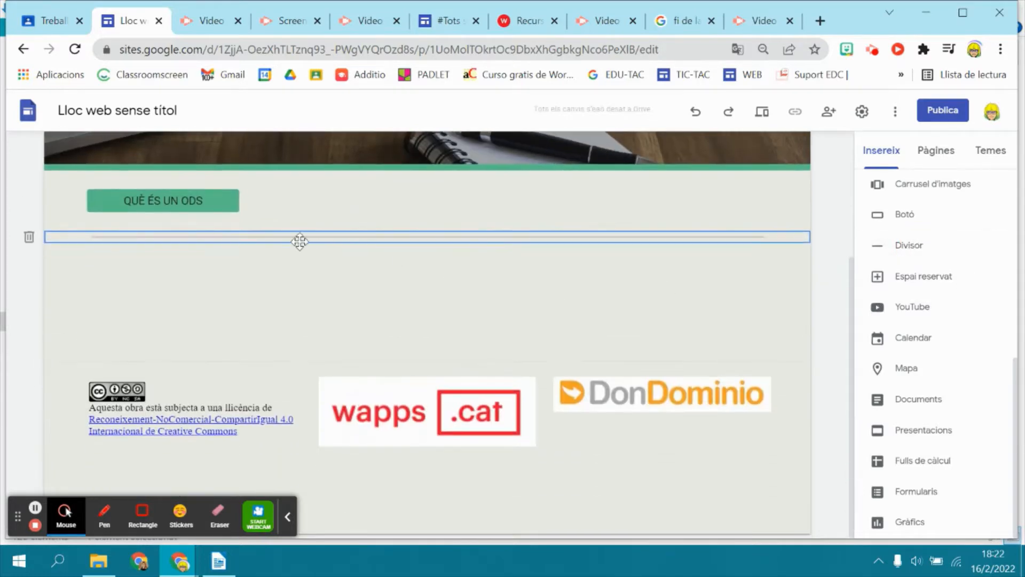
pyautogui.click(270, 279)
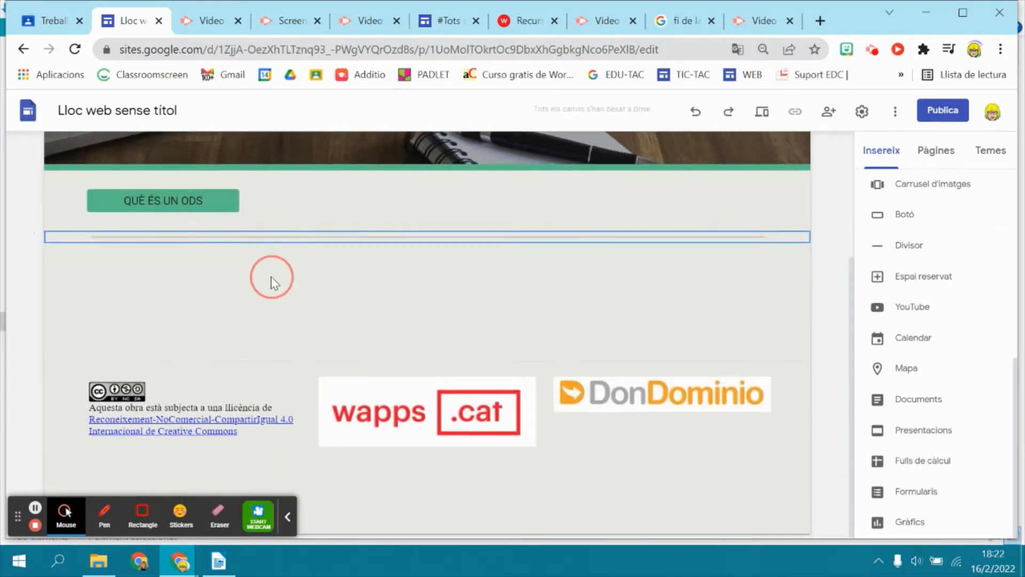
pyautogui.click(926, 280)
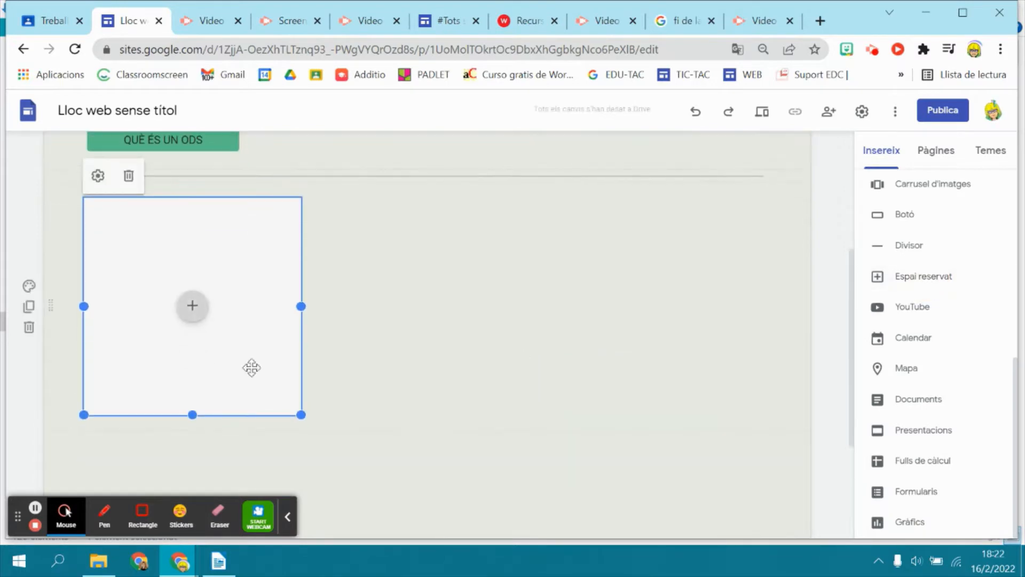
pyautogui.click(190, 303)
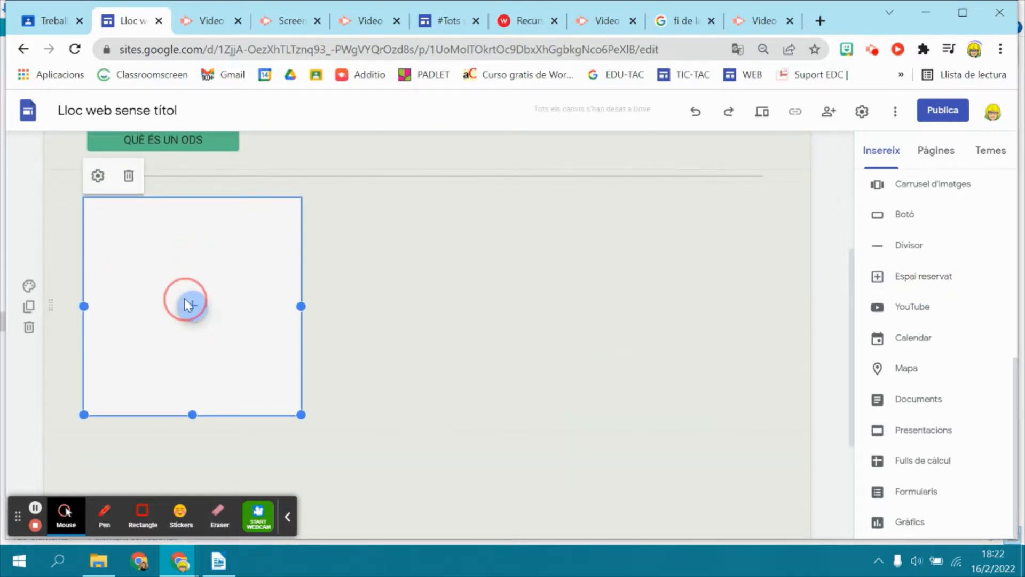
pyautogui.click(417, 320)
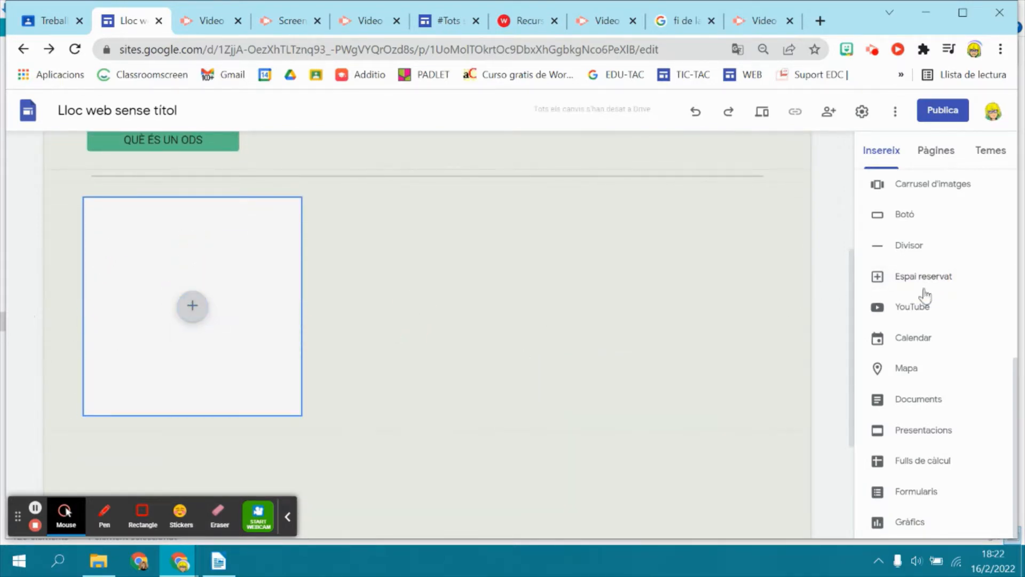
# Search YouTube for "ODS" and insert the video "Los Objetivos de Desarrollo Sostenible - qué son y cómo alcanzarlos".
pyautogui.click(938, 308)
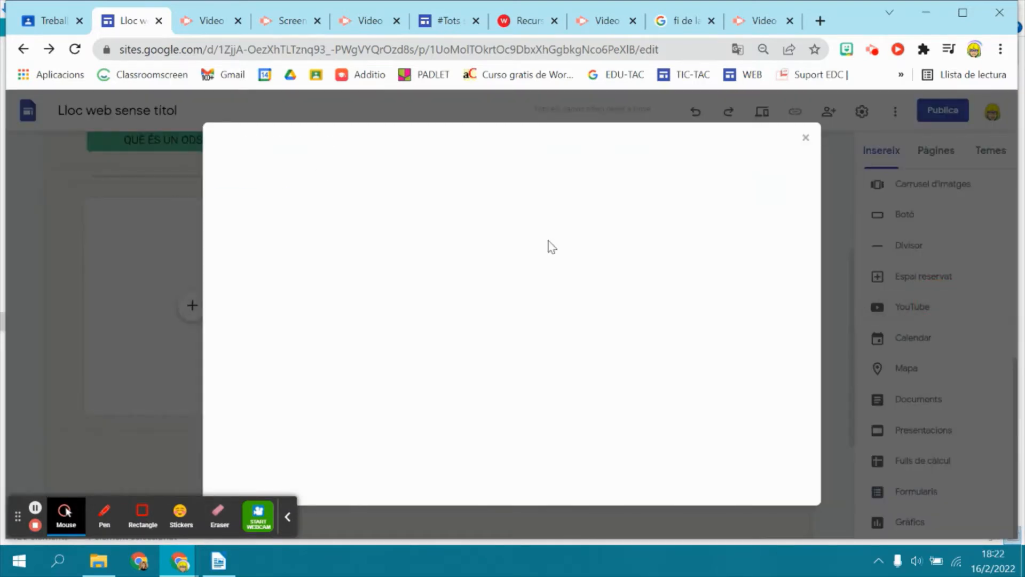
pyautogui.click(318, 217)
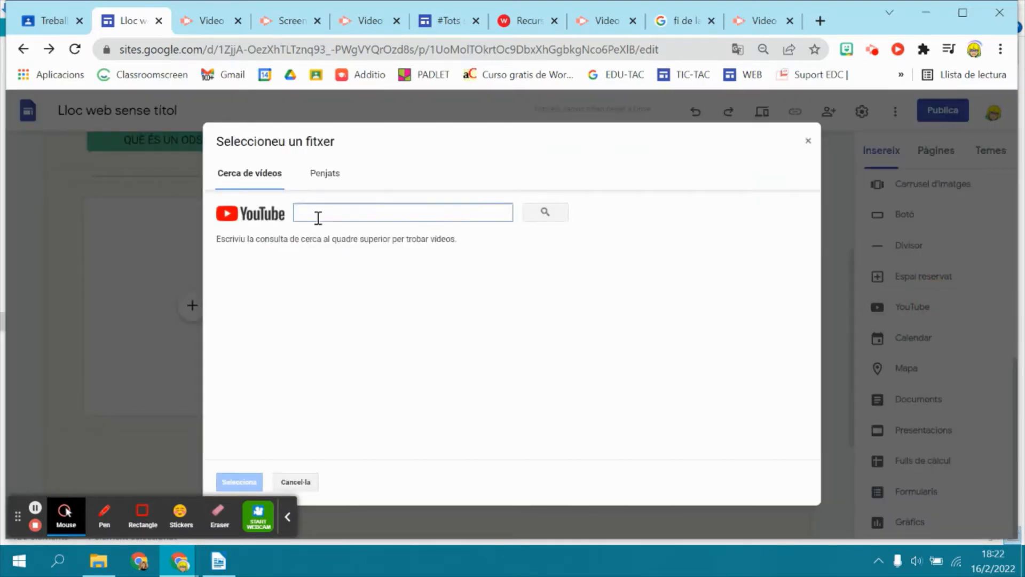
pyautogui.click(318, 216)
pyautogui.write('ODS')
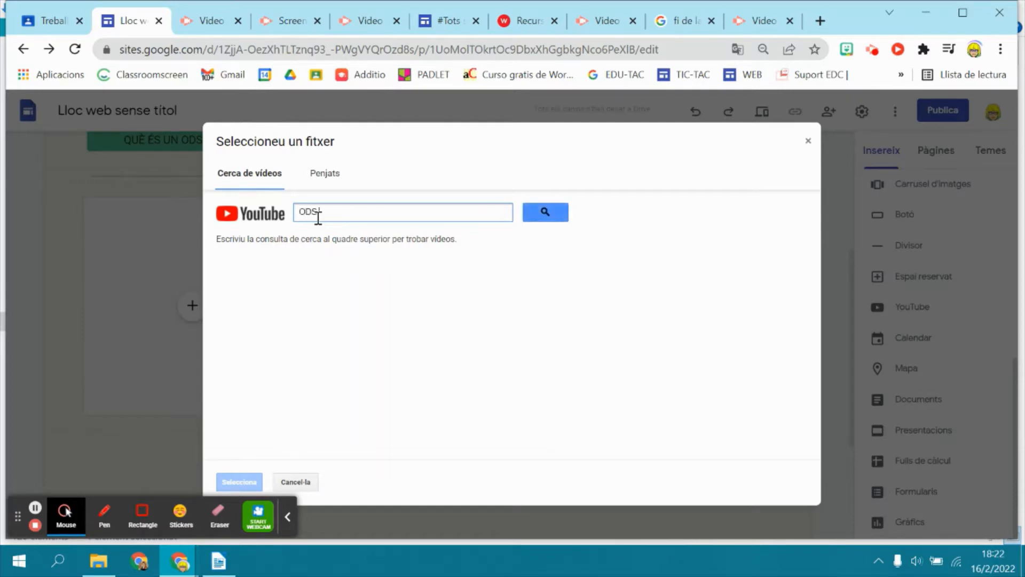
pyautogui.press('Return')
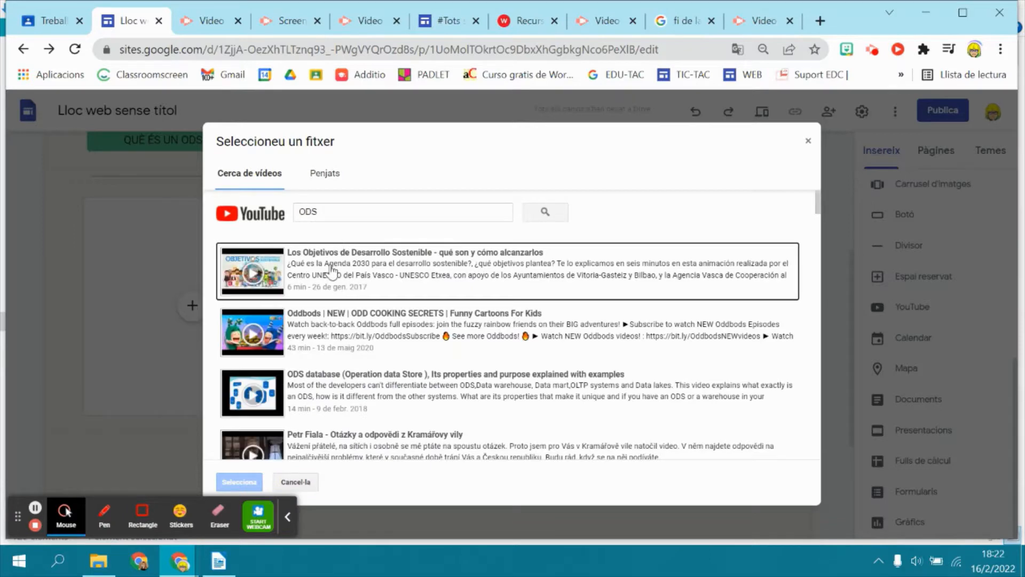
pyautogui.click(332, 271)
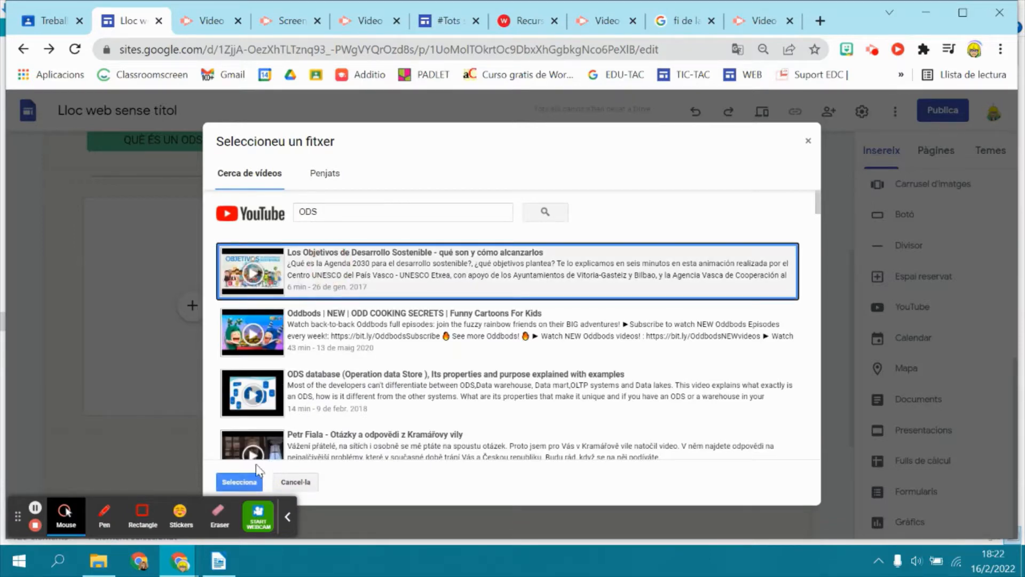
pyautogui.click(243, 483)
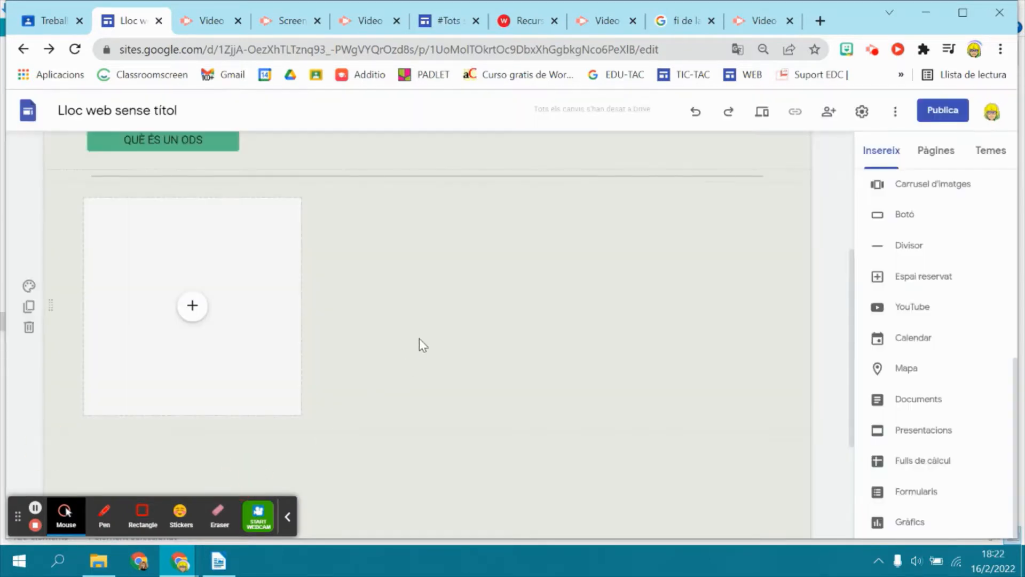
# Move the YouTube video beside the empty placeholder, on its right, and shrink it from its lower-left corner.
pyautogui.scroll(2, 305, 345)
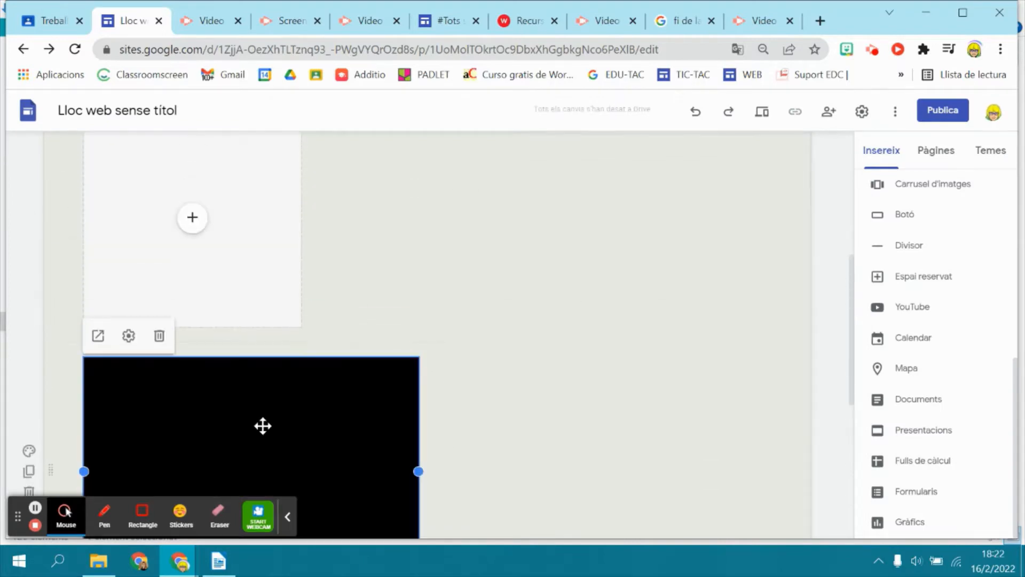
pyautogui.moveTo(263, 426); pyautogui.dragTo(524, 317)
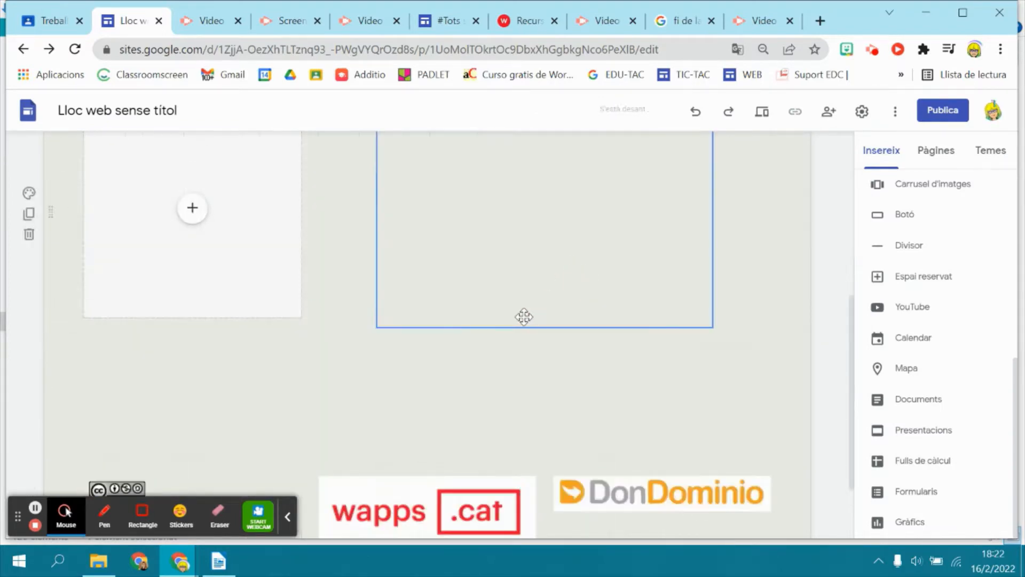
pyautogui.scroll(3, 524, 317)
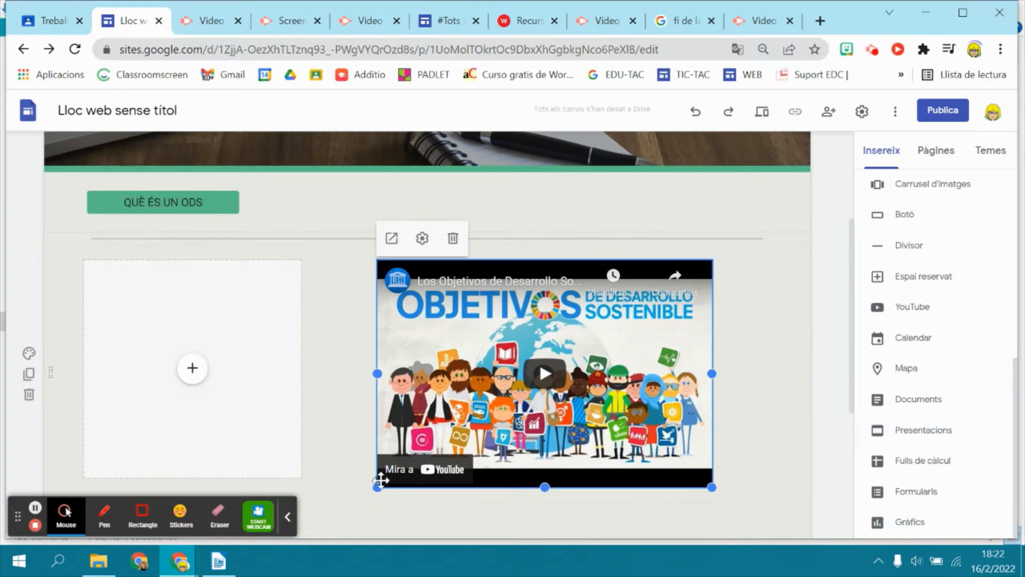
pyautogui.moveTo(378, 487); pyautogui.dragTo(470, 425)
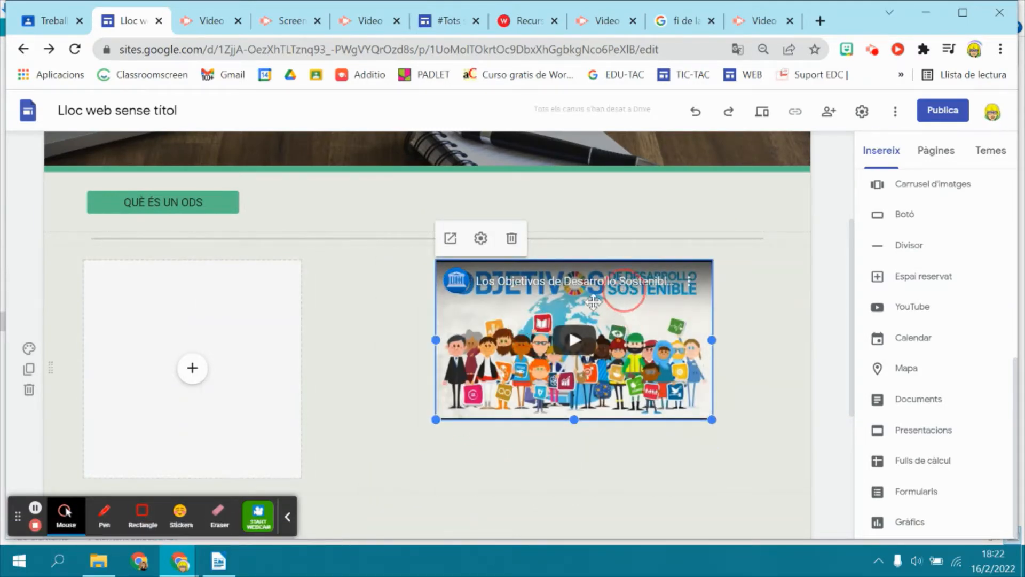
# Look through the calendars available for insertion and close the list without adding one.
pyautogui.scroll(-2, 814, 317)
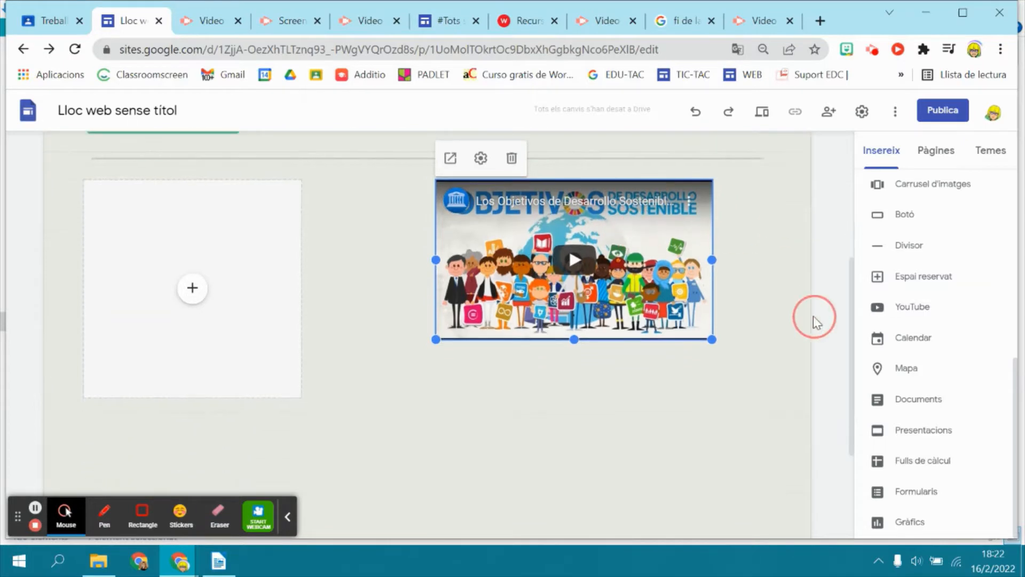
pyautogui.click(932, 338)
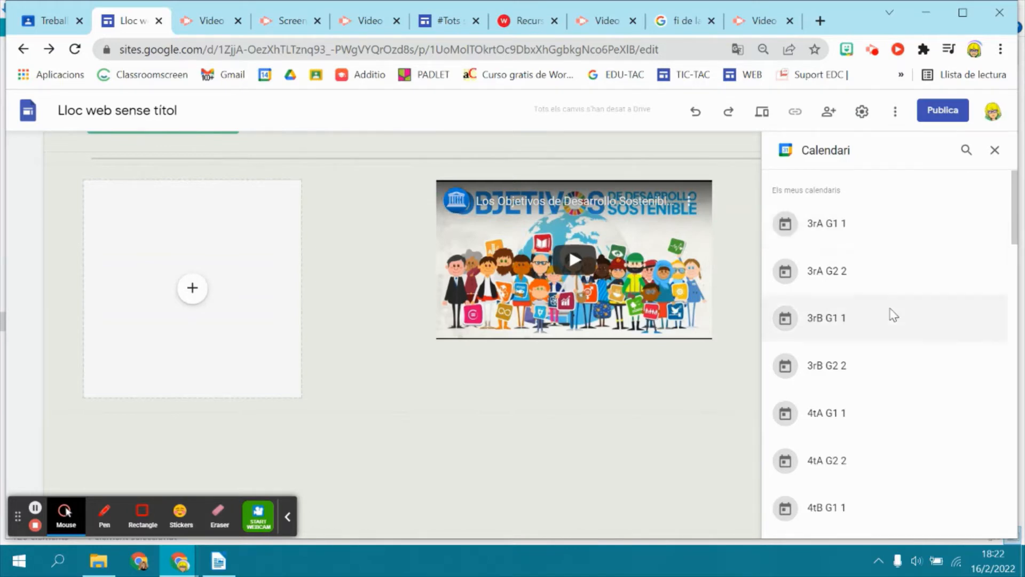
pyautogui.scroll(-15, 890, 313)
pyautogui.scroll(-8, 929, 244)
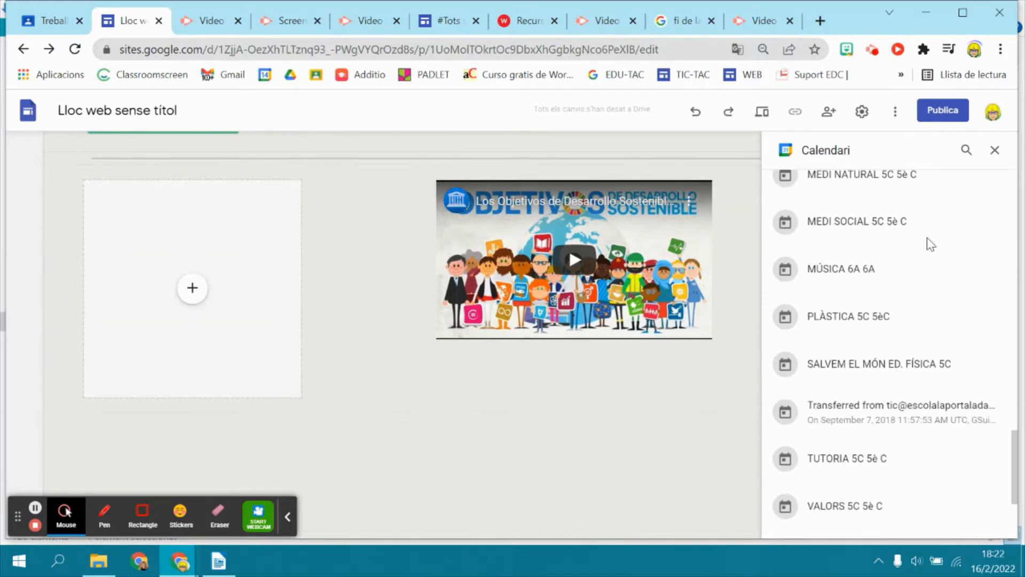
pyautogui.scroll(15, 876, 344)
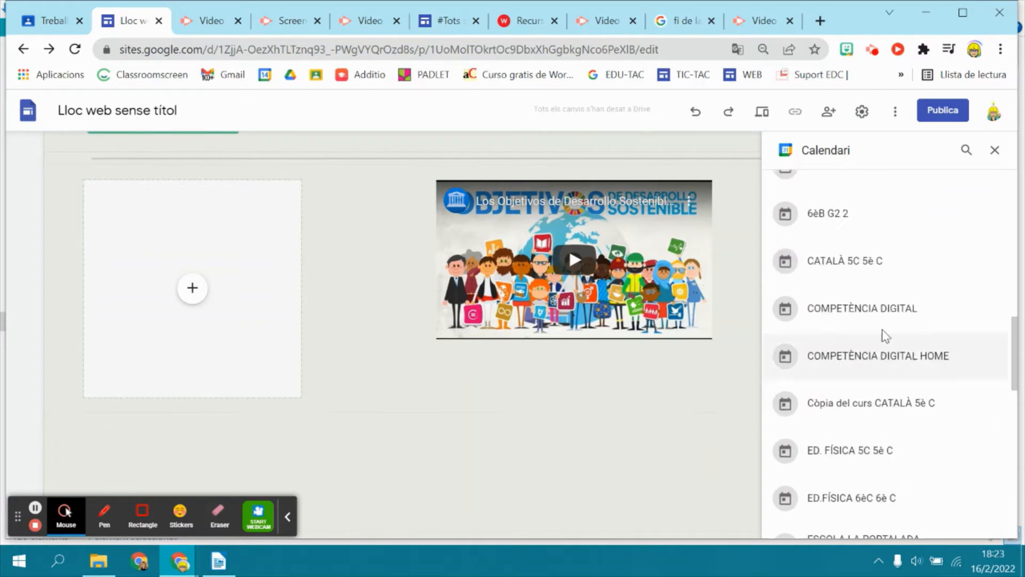
pyautogui.click(995, 151)
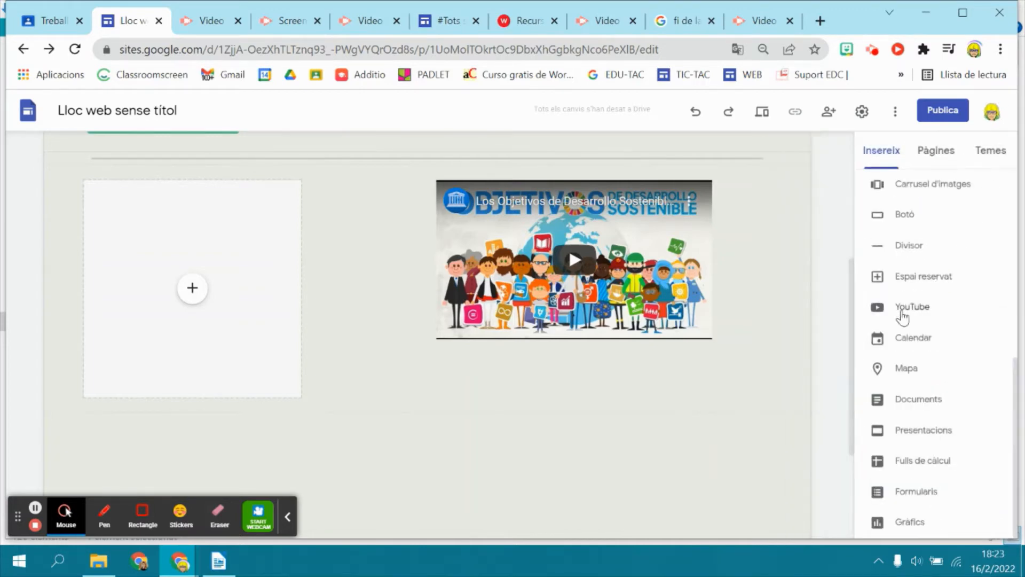
# Insert a Google Maps map of "Altafulla, Espanya" into the page.
pyautogui.click(919, 374)
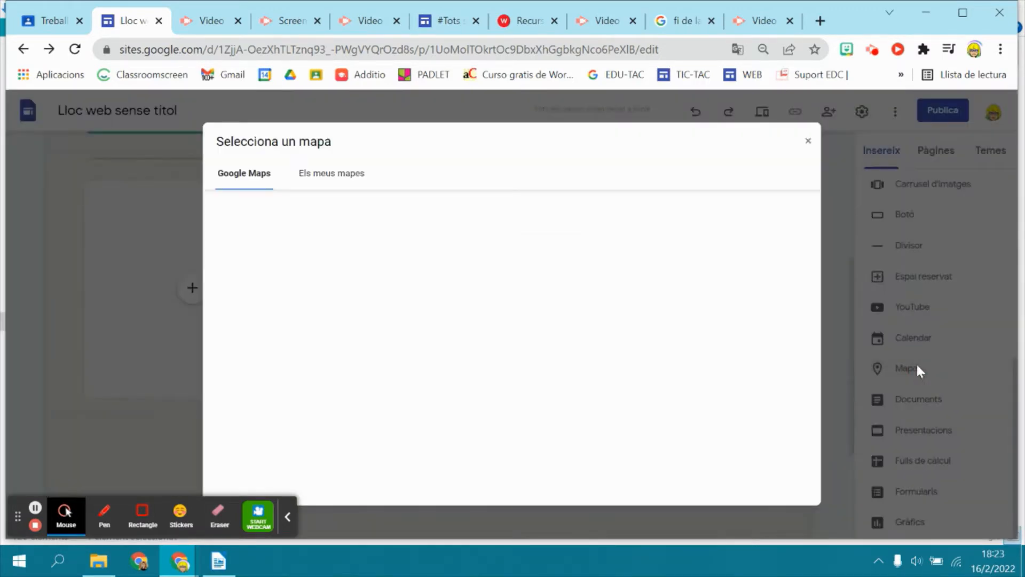
pyautogui.click(324, 178)
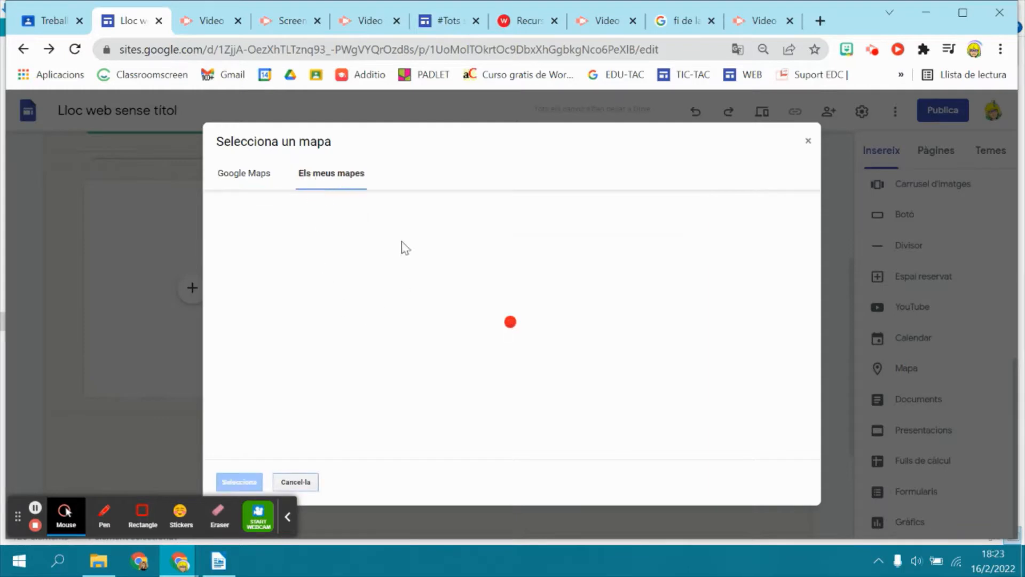
pyautogui.click(244, 174)
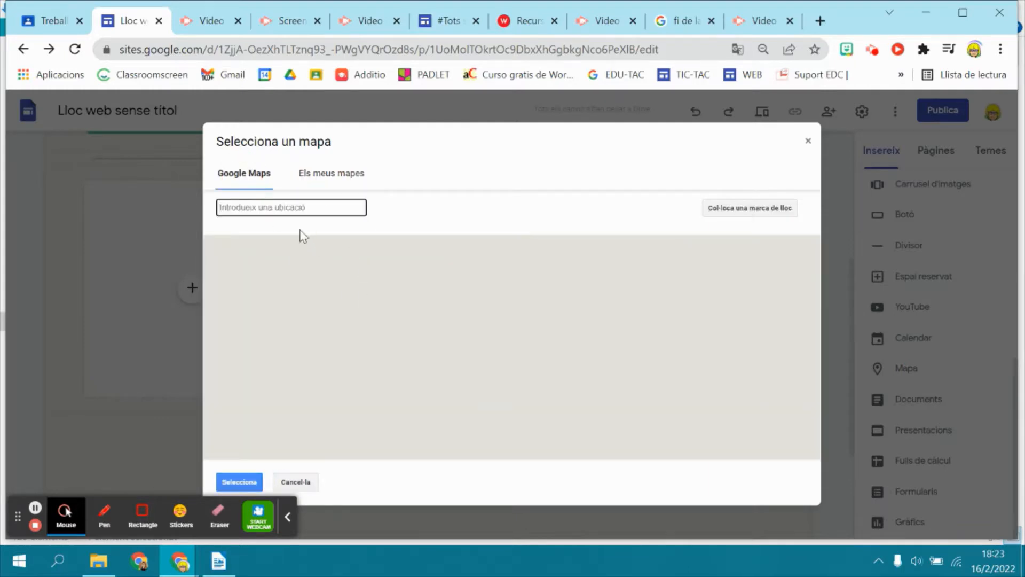
pyautogui.write('ALTAF')
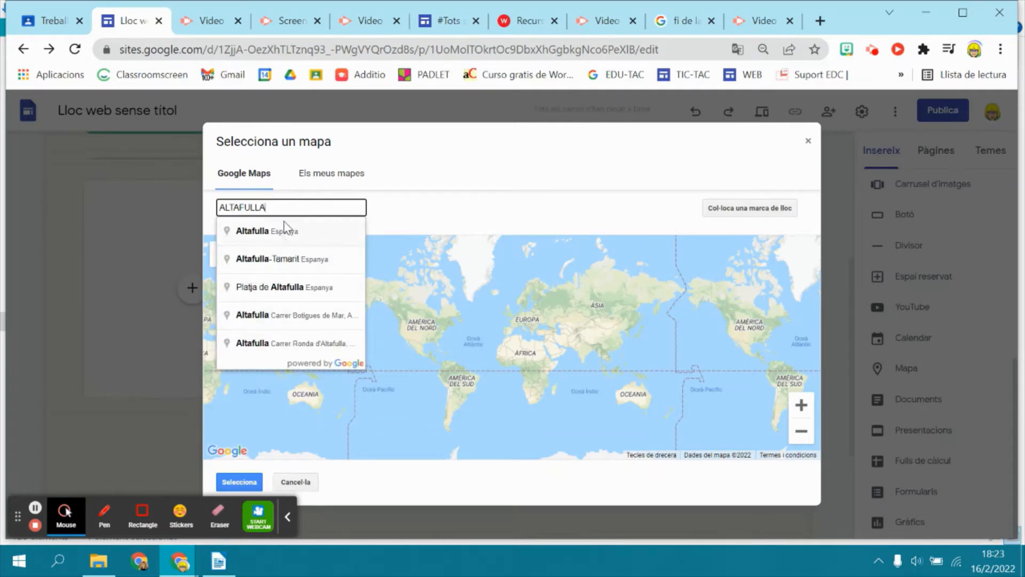
pyautogui.write('ULLA')
pyautogui.click(284, 229)
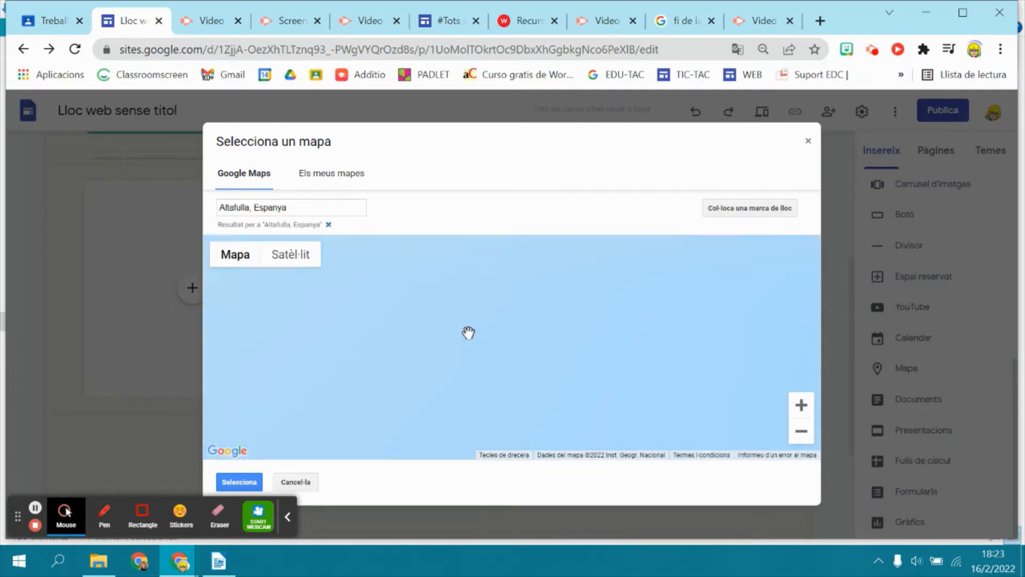
pyautogui.click(235, 482)
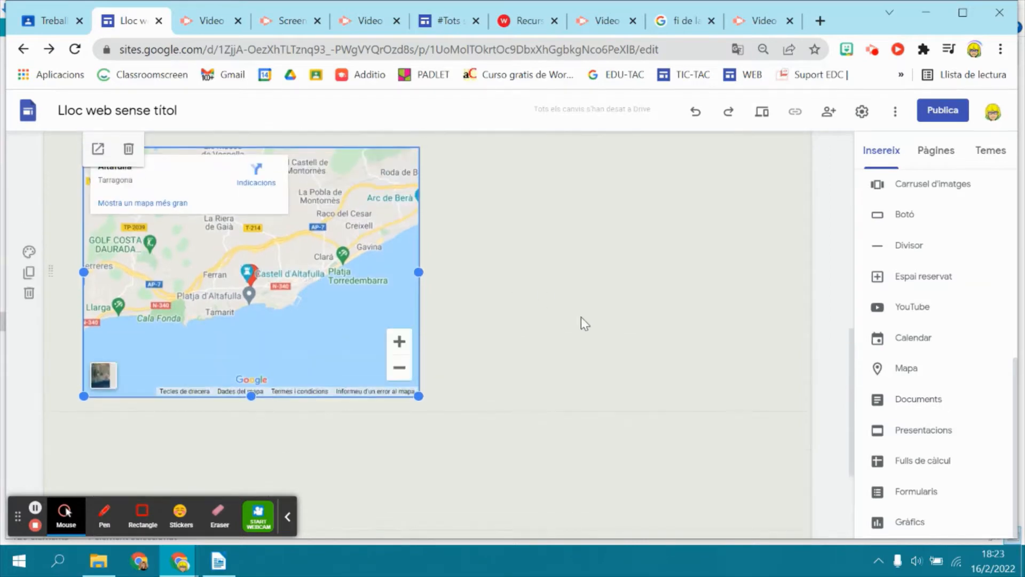
# Look through the recent Google Docs documents available for insertion and close the list without adding one.
pyautogui.scroll(-2, 592, 352)
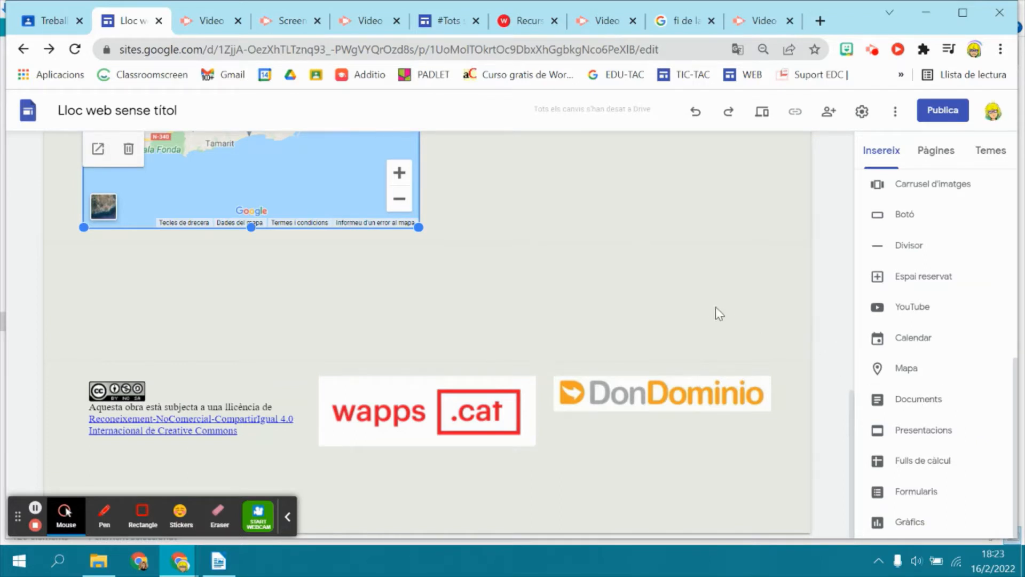
pyautogui.click(939, 399)
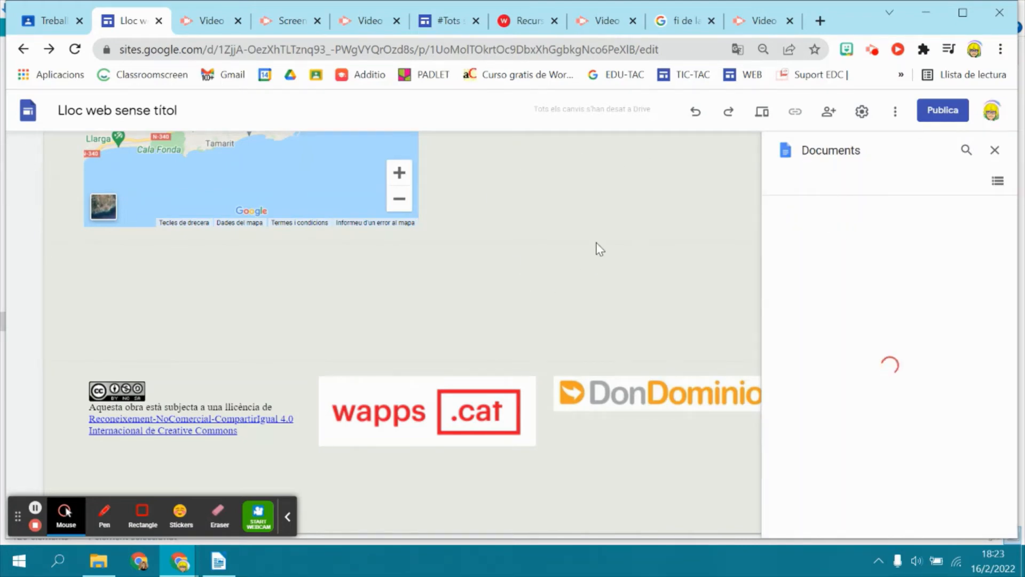
pyautogui.scroll(3, 598, 245)
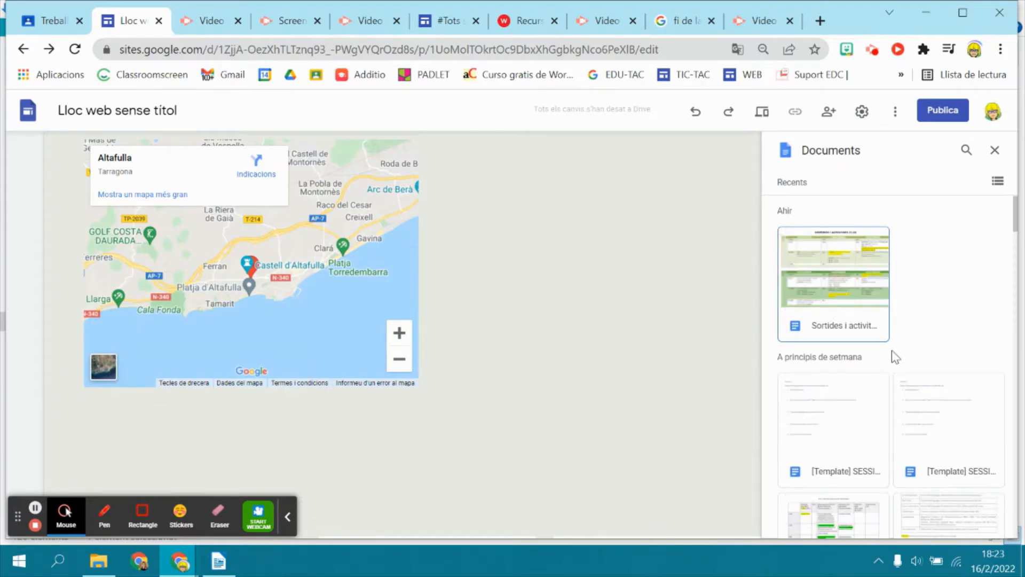
pyautogui.scroll(-3, 895, 357)
pyautogui.scroll(-3, 927, 353)
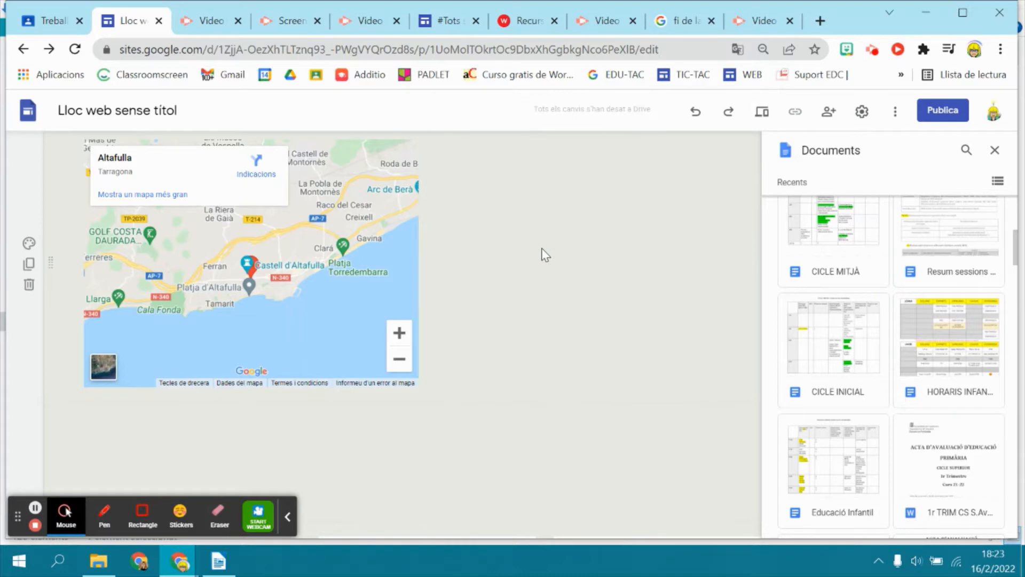
pyautogui.click(995, 151)
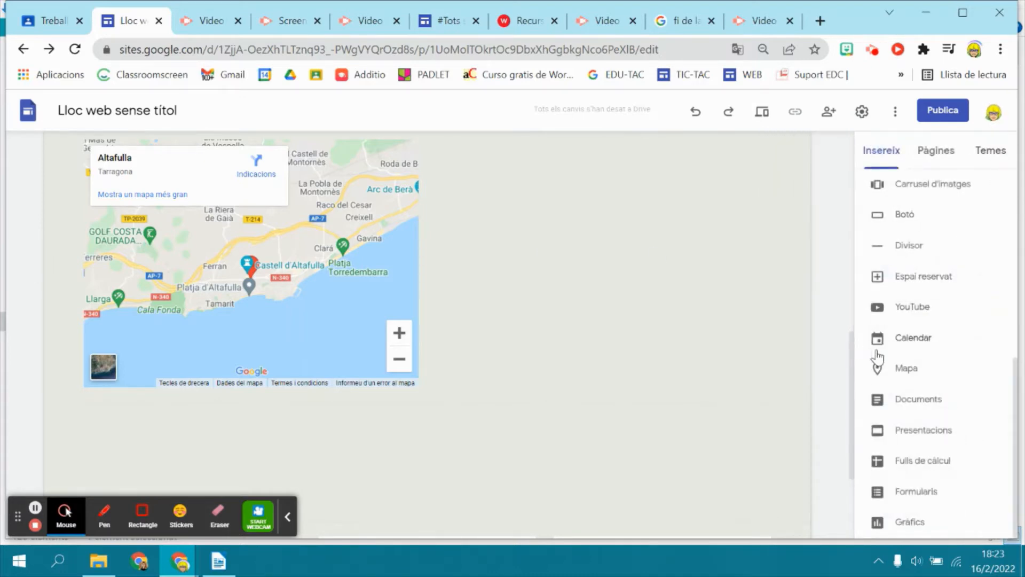
# Move the section holding the empty placeholder and the YouTube video below the Altafulla map section.
pyautogui.scroll(6, 958, 383)
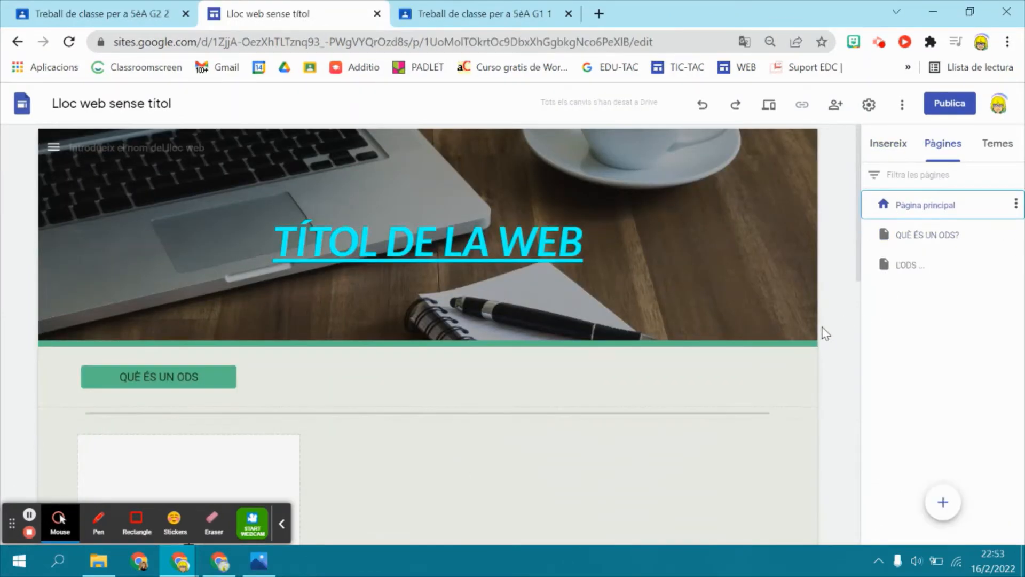
pyautogui.scroll(-6, 499, 400)
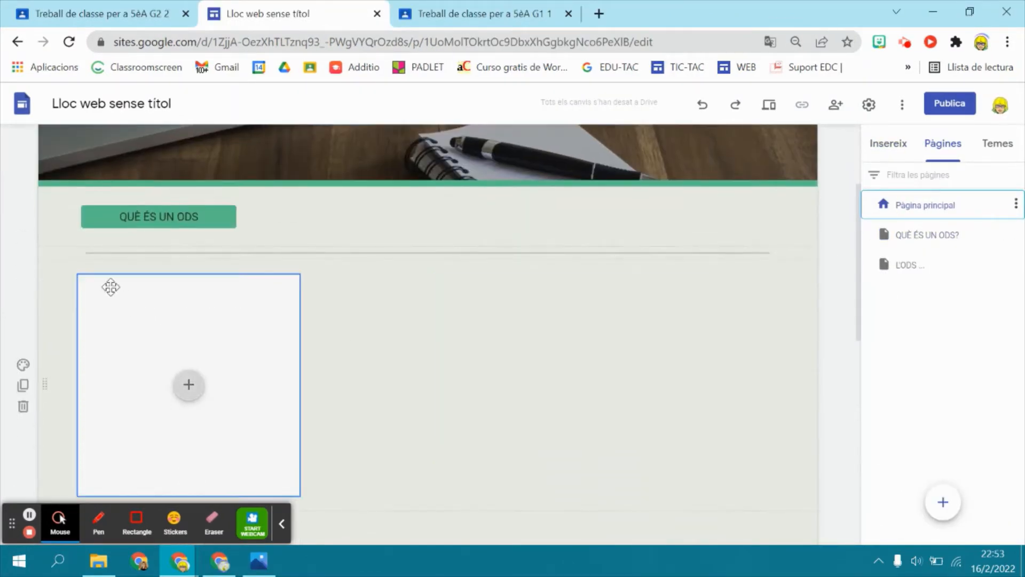
pyautogui.scroll(-3, 106, 332)
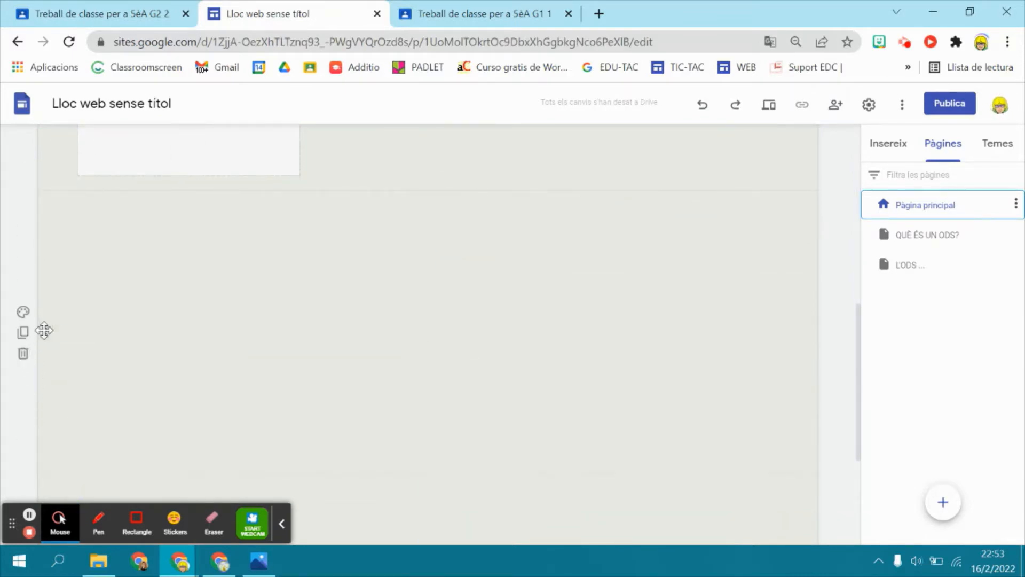
pyautogui.moveTo(45, 332); pyautogui.dragTo(74, 317)
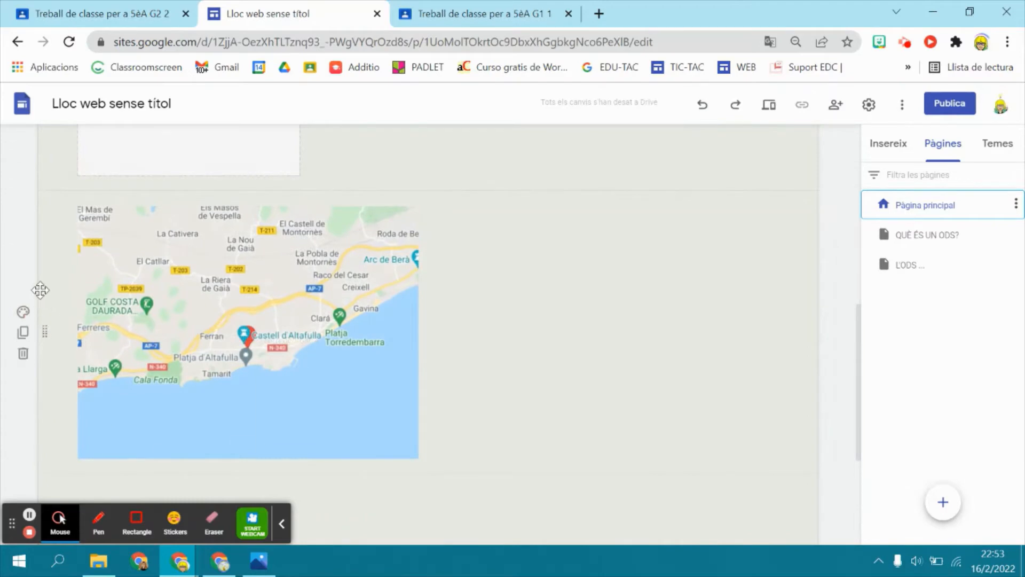
pyautogui.scroll(-3, 73, 338)
pyautogui.scroll(6, 57, 286)
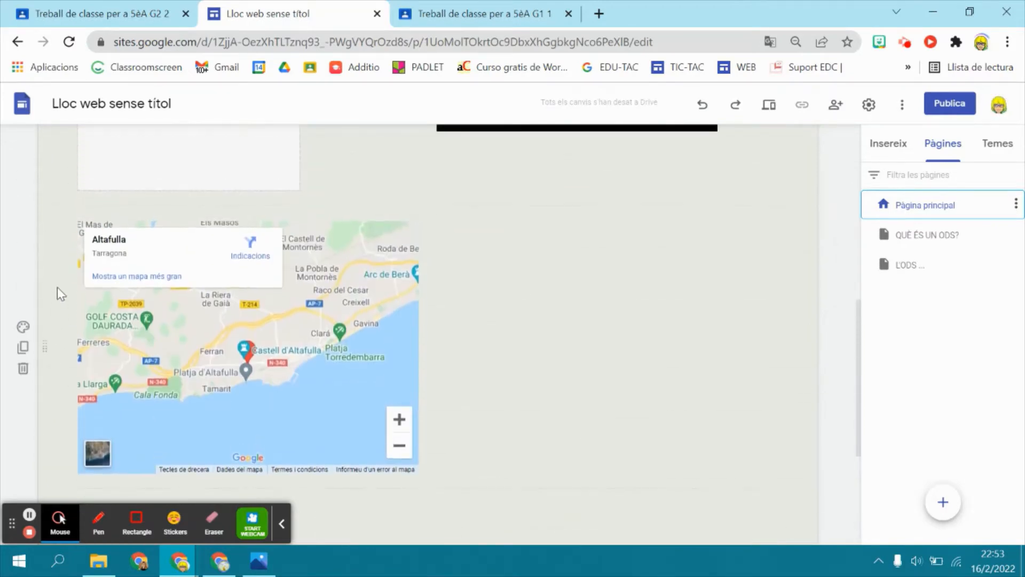
pyautogui.scroll(5, 76, 264)
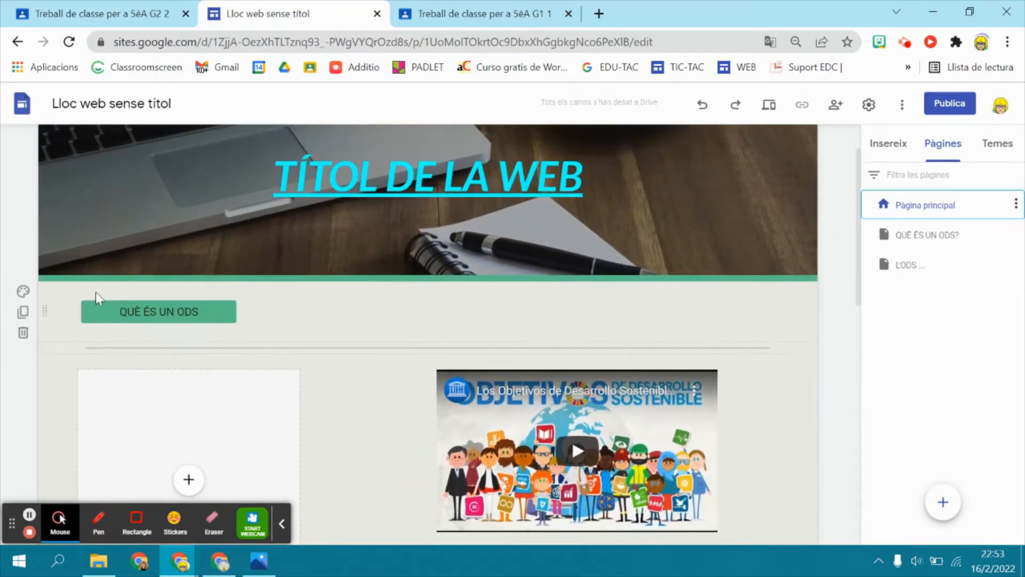
pyautogui.scroll(-3, 95, 293)
pyautogui.scroll(-2, 63, 298)
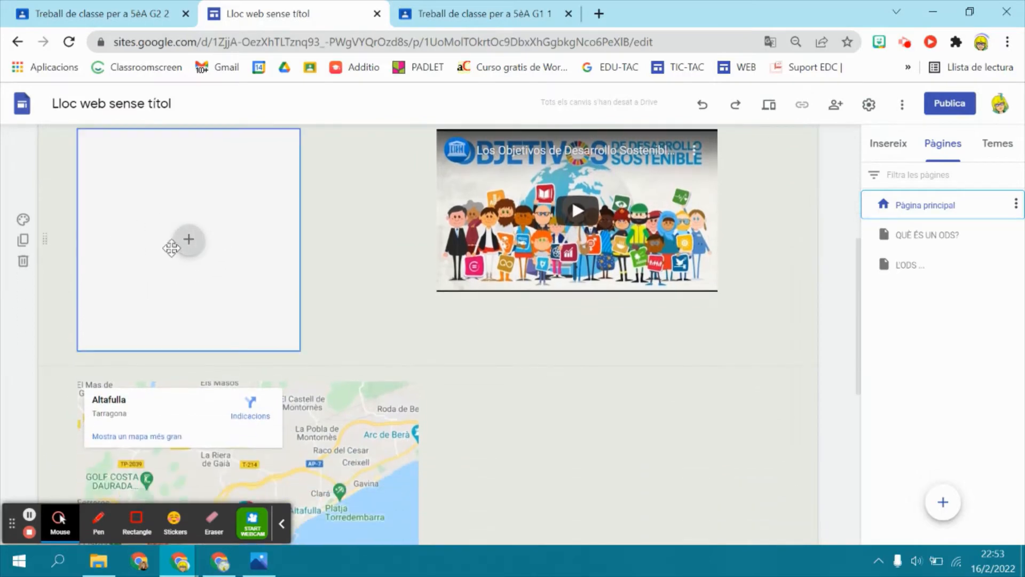
pyautogui.scroll(-1, 85, 278)
pyautogui.scroll(-4, 100, 437)
pyautogui.scroll(3, 62, 233)
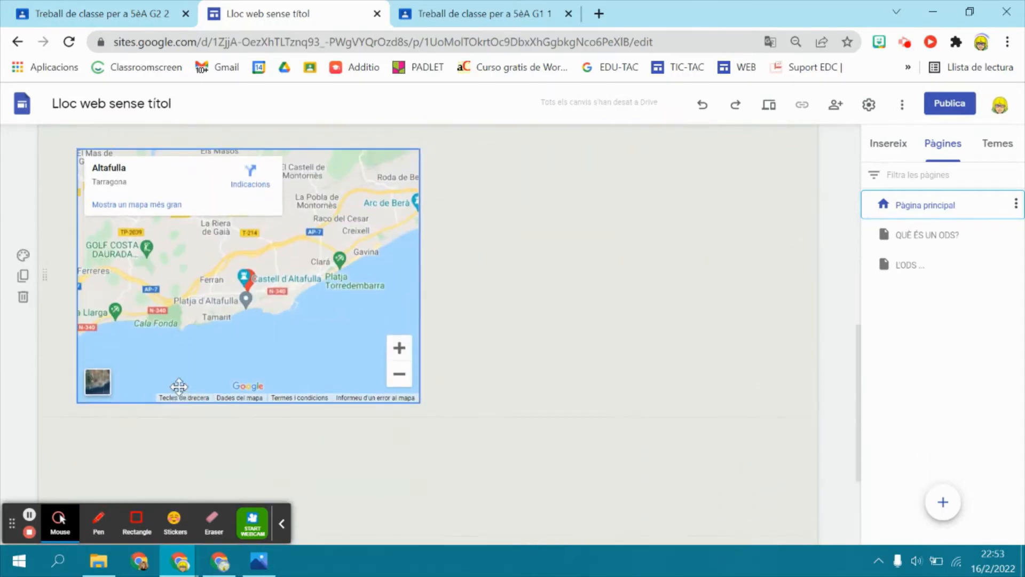
pyautogui.moveTo(49, 166); pyautogui.dragTo(83, 337)
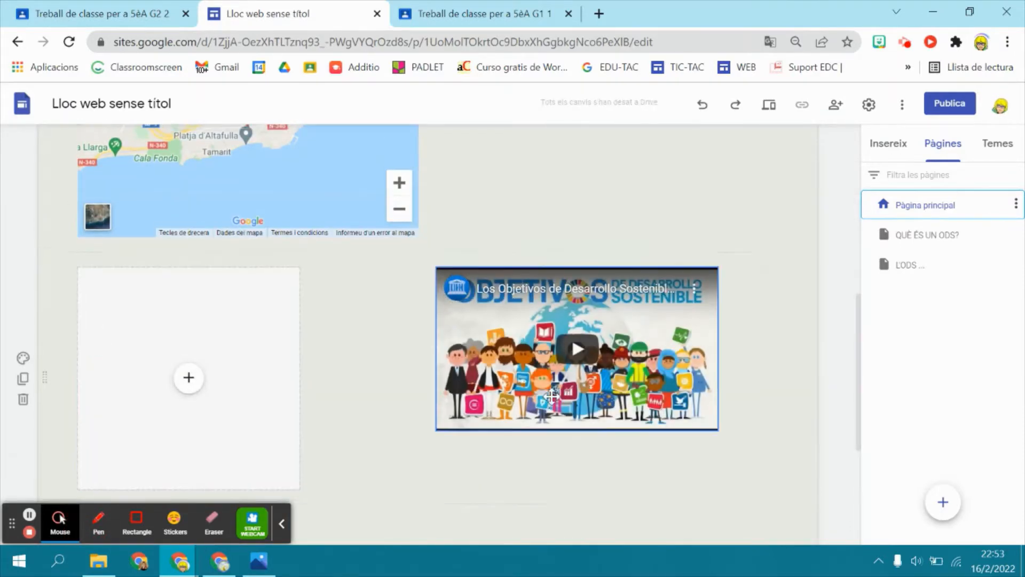
# Examine the pages listed in the site's side navigation and the QUÈ ÉS UN ODS button on the home page.
pyautogui.scroll(5, 680, 357)
pyautogui.scroll(3, 680, 357)
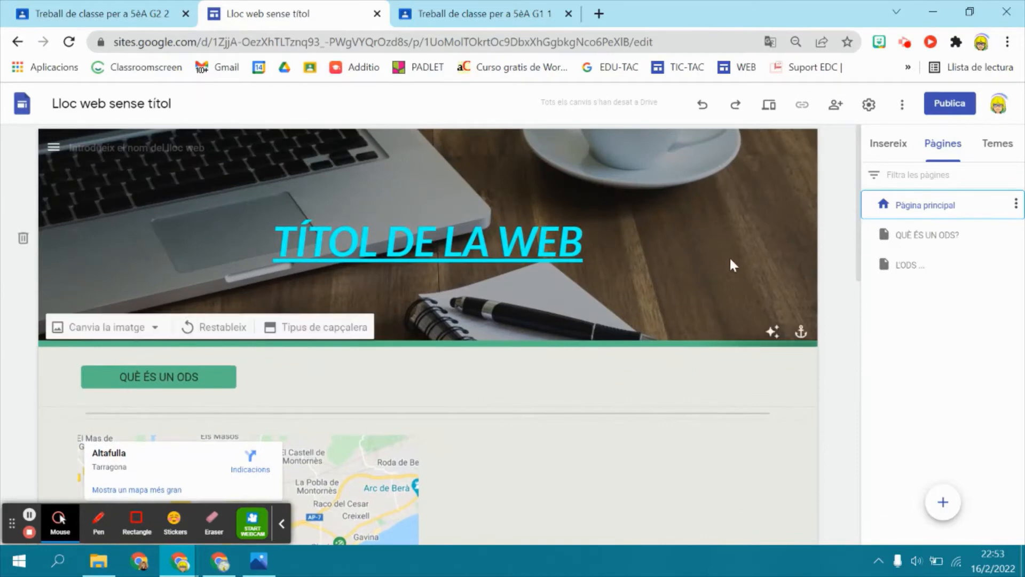
pyautogui.click(54, 149)
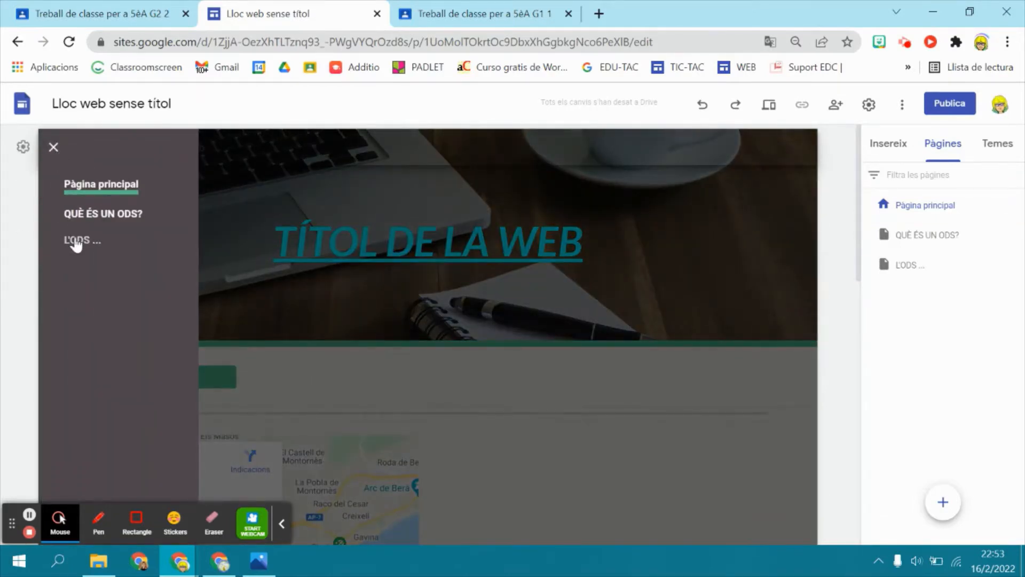
pyautogui.click(53, 148)
pyautogui.click(156, 376)
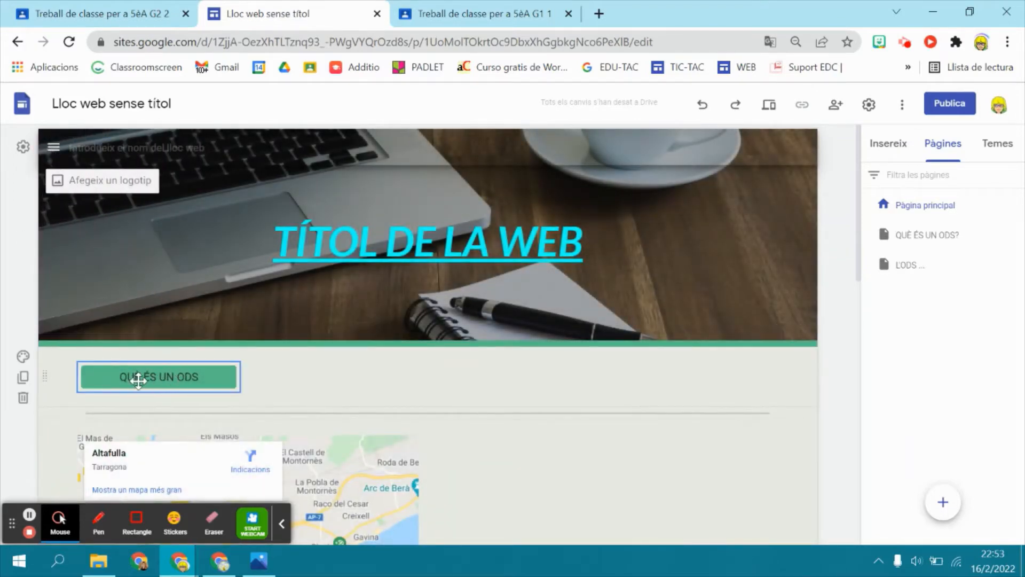
pyautogui.click(246, 382)
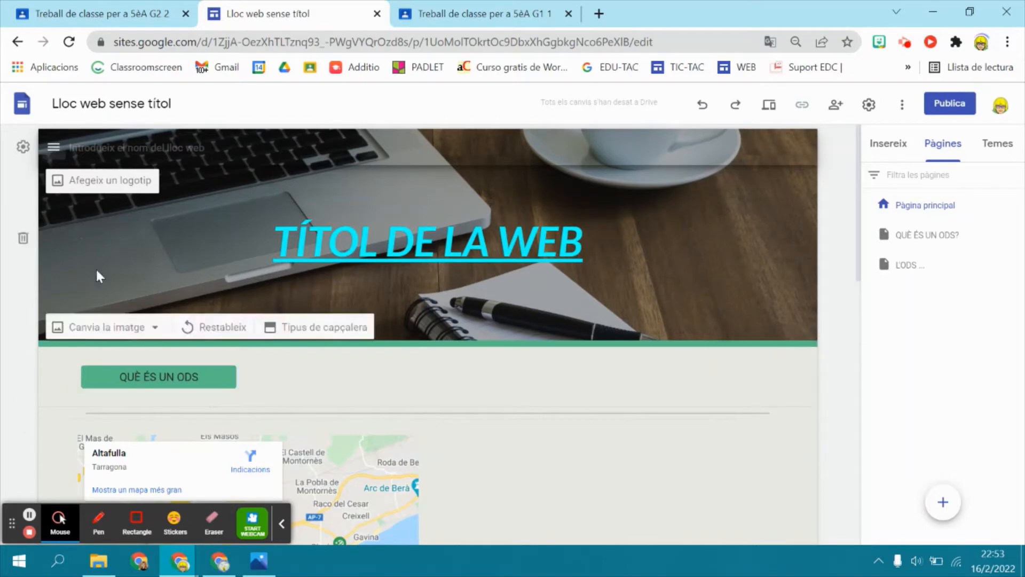
pyautogui.click(53, 152)
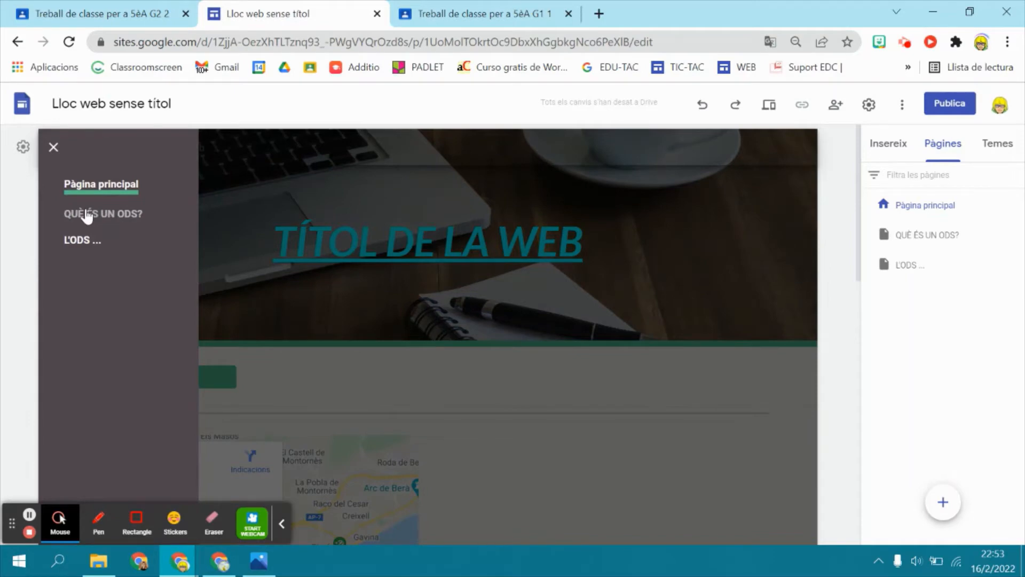
pyautogui.click(53, 148)
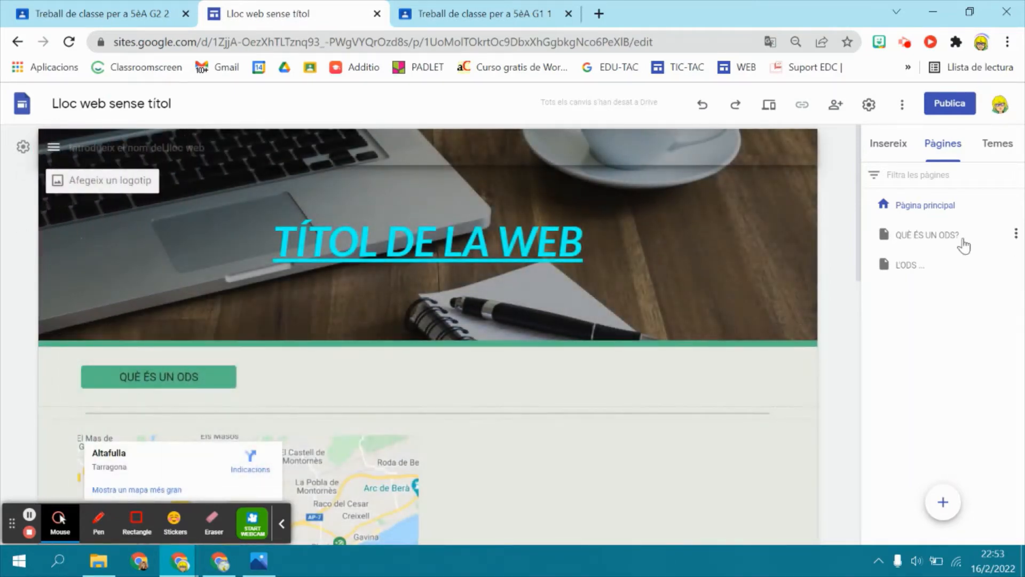
# Review the name and advanced custom path properties of the QUÈ ÉS UN ODS? page without editing them.
pyautogui.click(1014, 233)
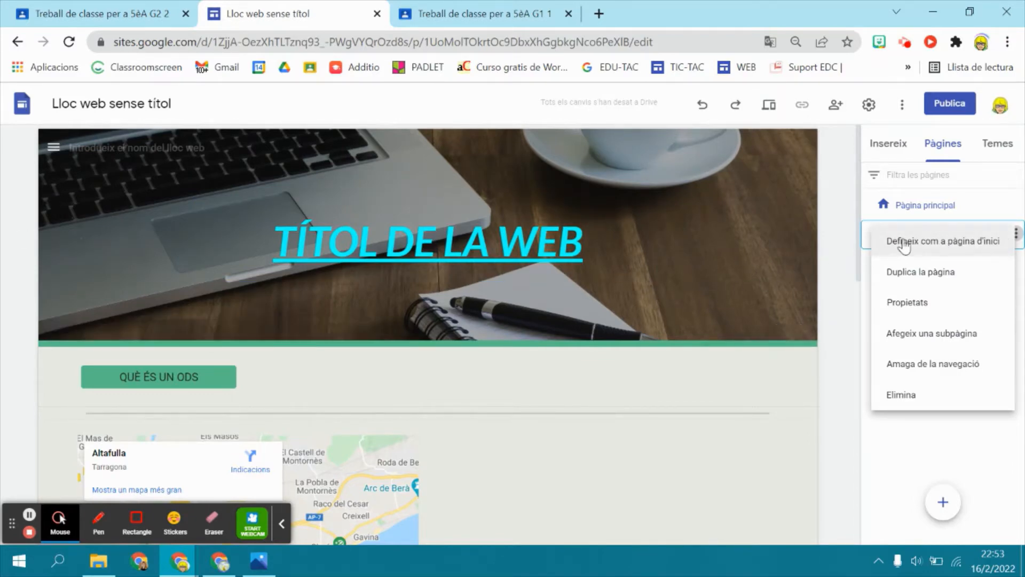
pyautogui.click(916, 306)
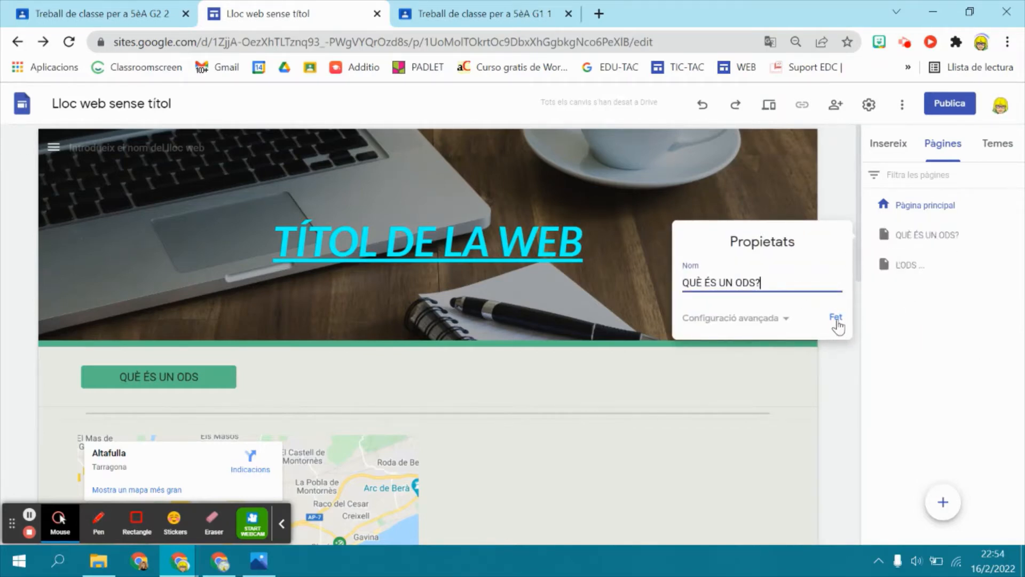
pyautogui.click(786, 320)
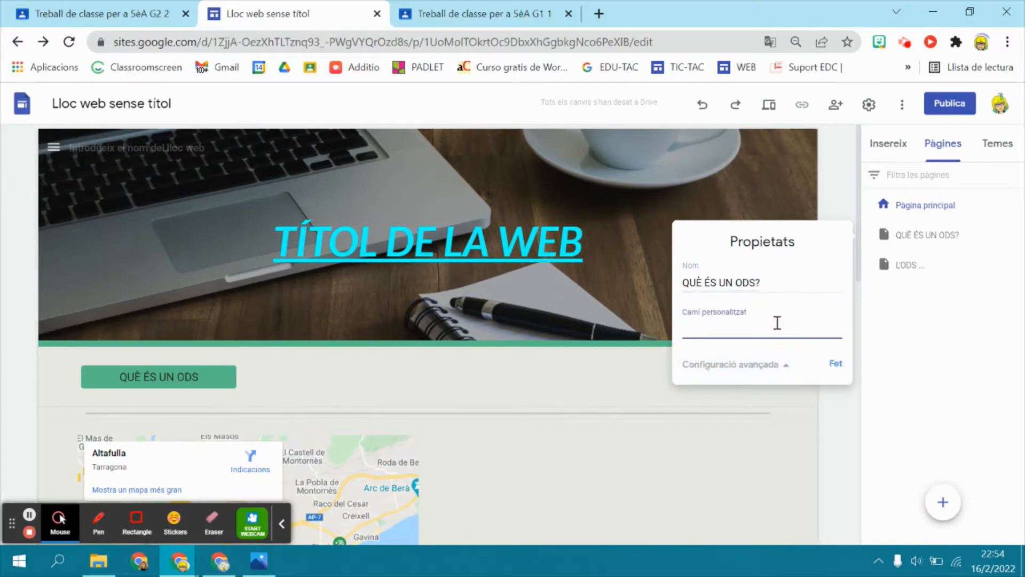
pyautogui.click(834, 367)
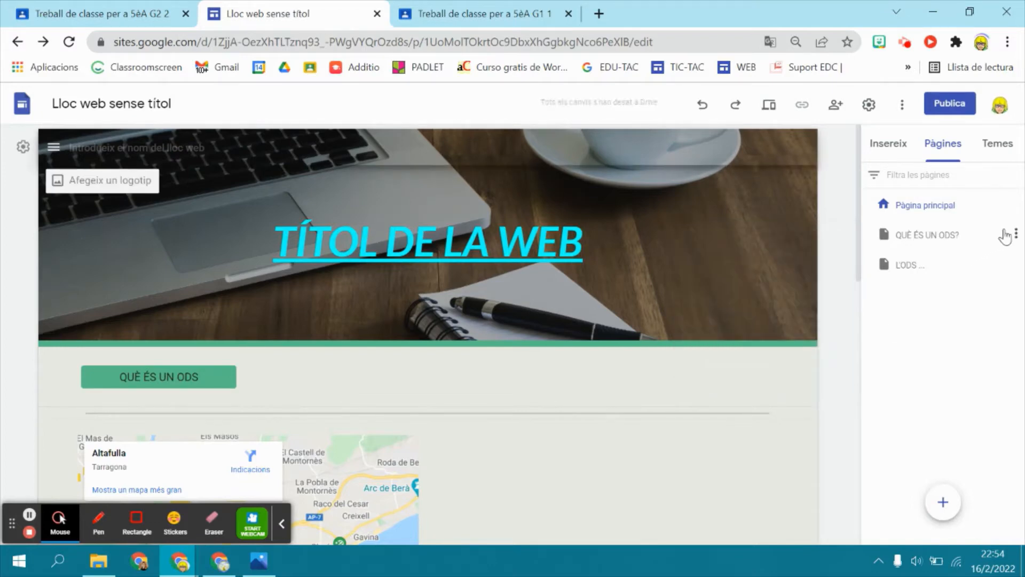
# Add a subpage named "ods" under the QUÈ ÉS UN ODS? page.
pyautogui.click(1015, 234)
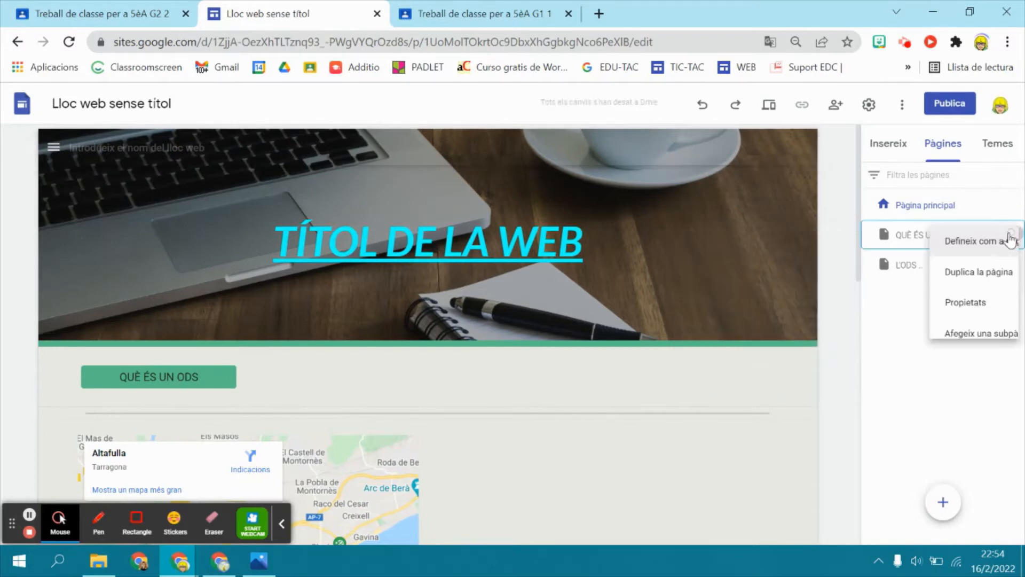
pyautogui.click(943, 335)
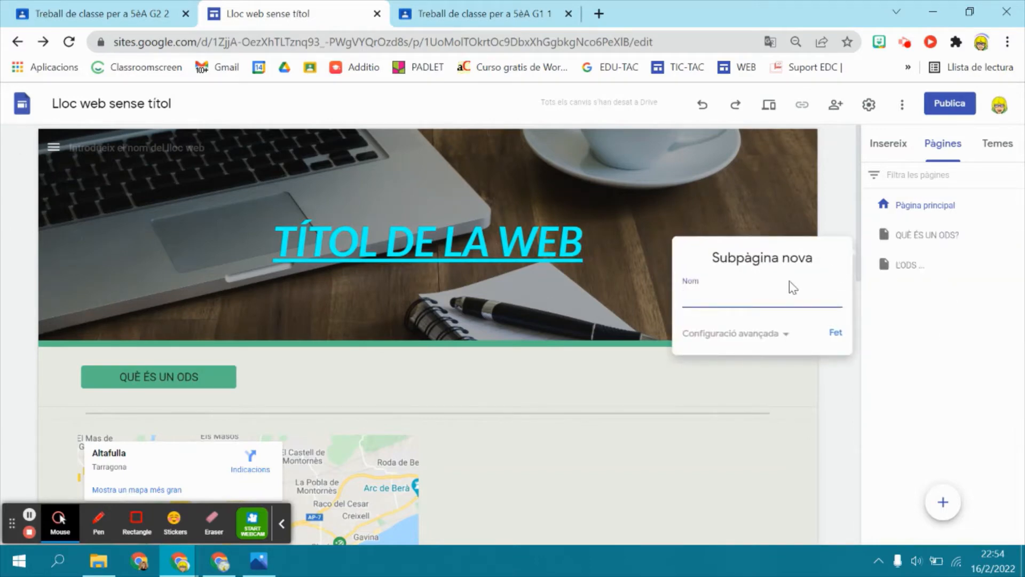
pyautogui.write('ods')
pyautogui.click(836, 333)
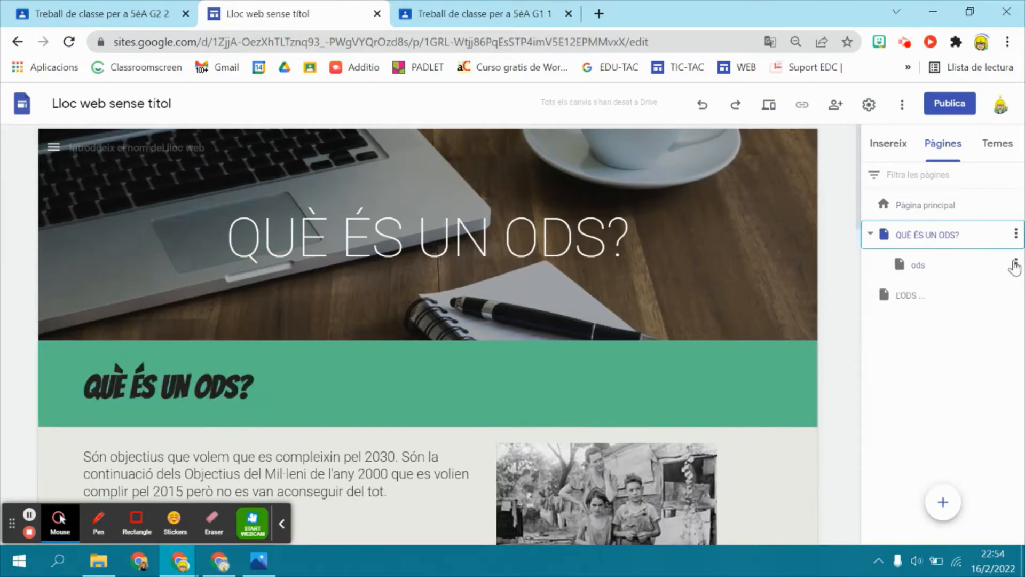
# Hide the ods subpage from the navigation and check the site's side navigation.
pyautogui.click(1017, 264)
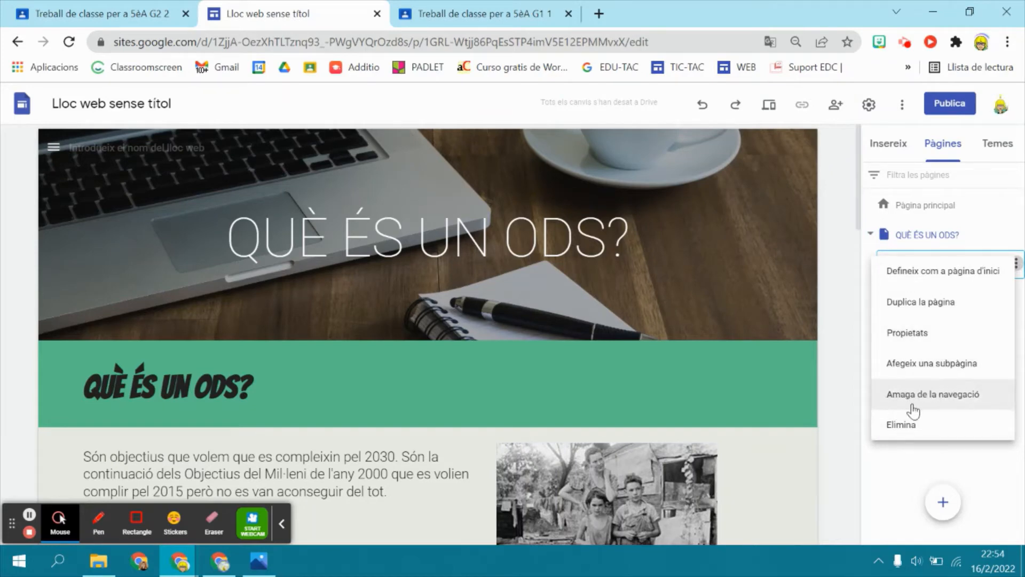
pyautogui.click(957, 398)
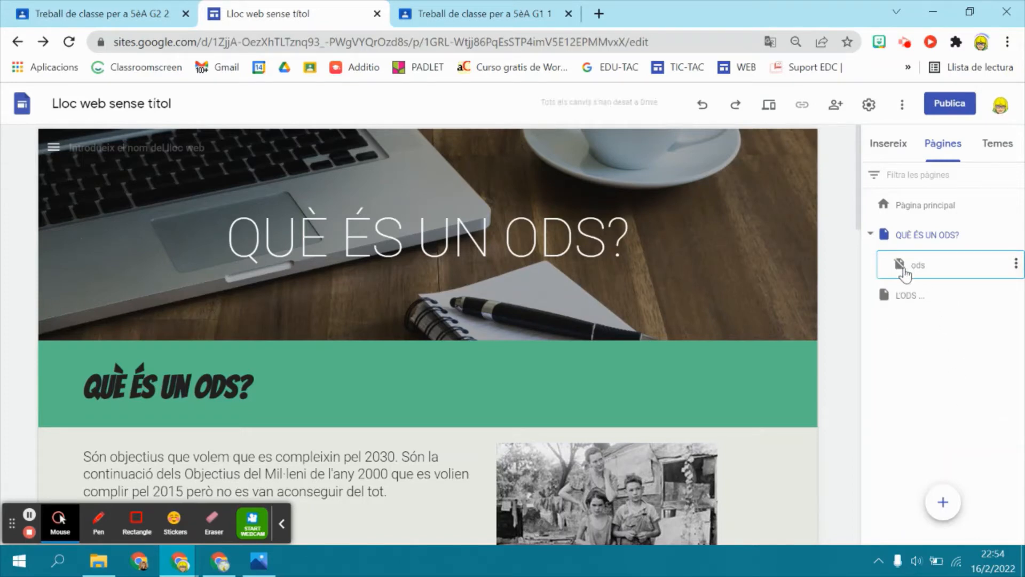
pyautogui.click(56, 151)
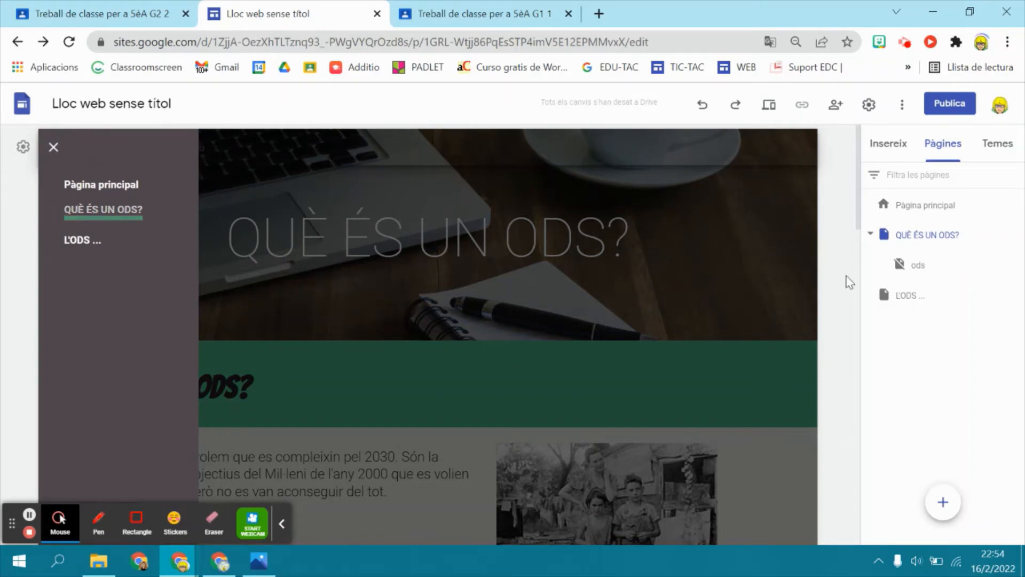
# Hide the QUÈ ÉS UN ODS? page from the navigation and check the list of pages in the side navigation.
pyautogui.click(1016, 235)
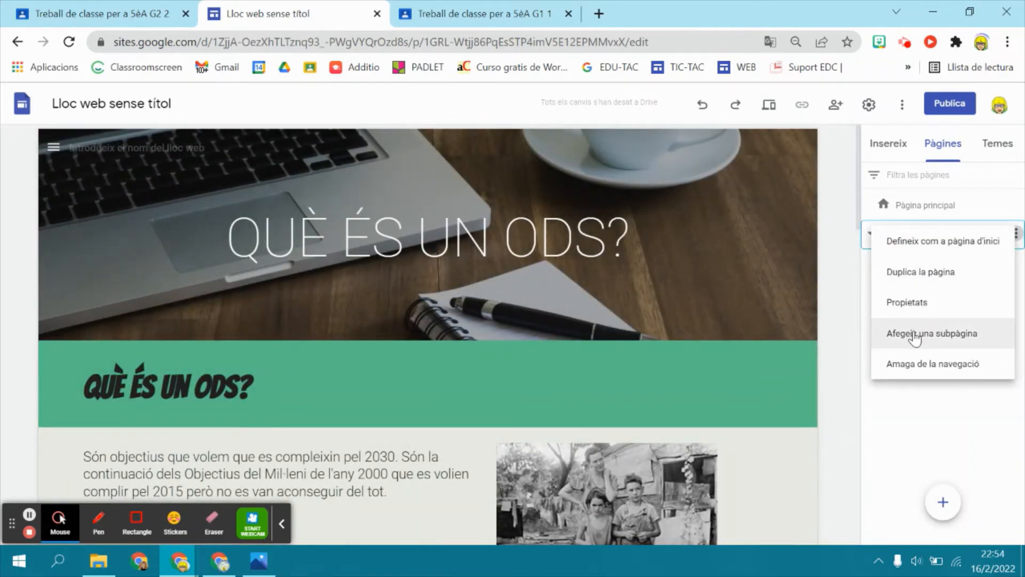
pyautogui.click(915, 366)
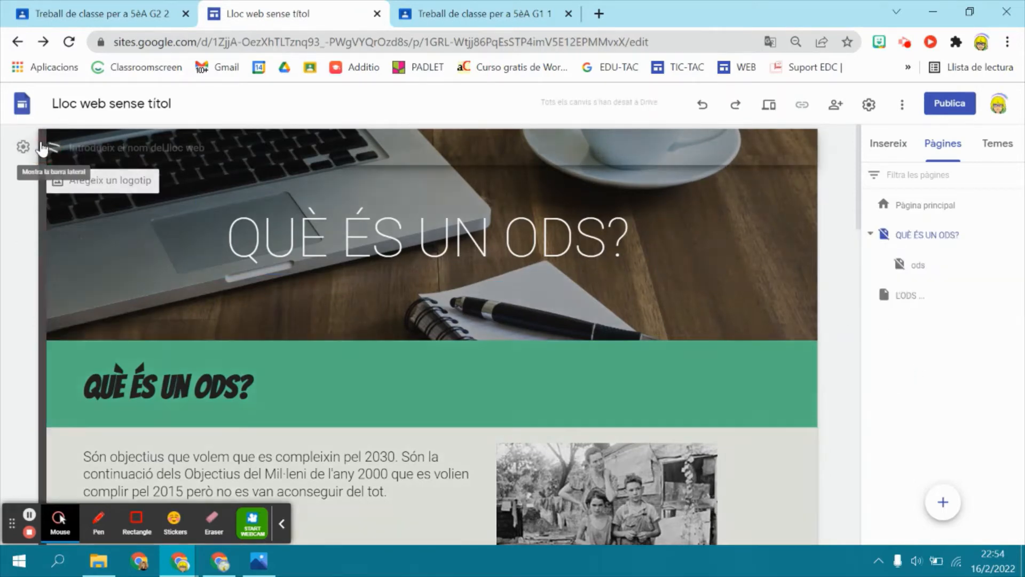
pyautogui.click(51, 146)
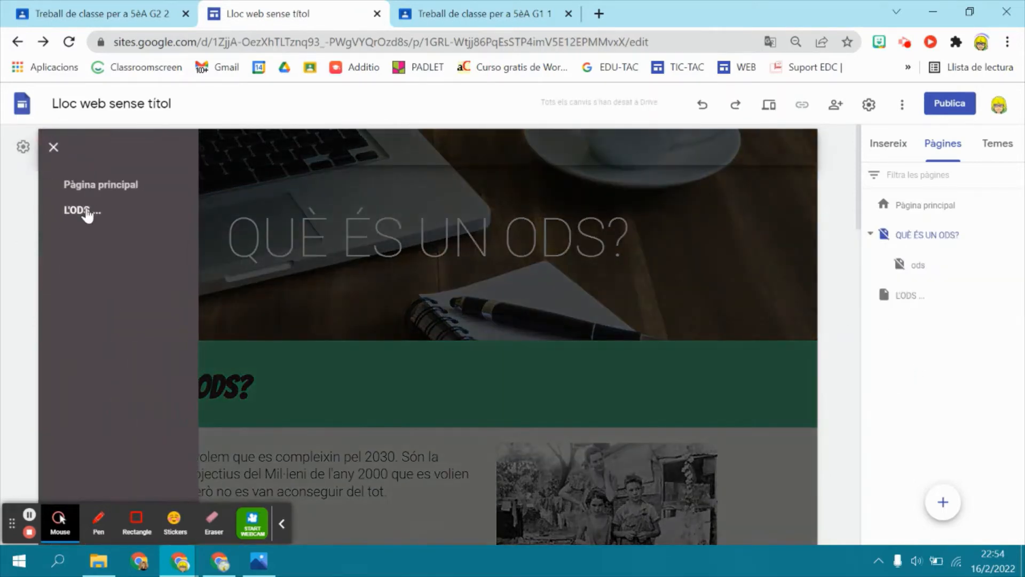
# Return to the home page, select the QUÈ ÉS UN ODS button and open the site preview.
pyautogui.click(102, 186)
pyautogui.click(169, 375)
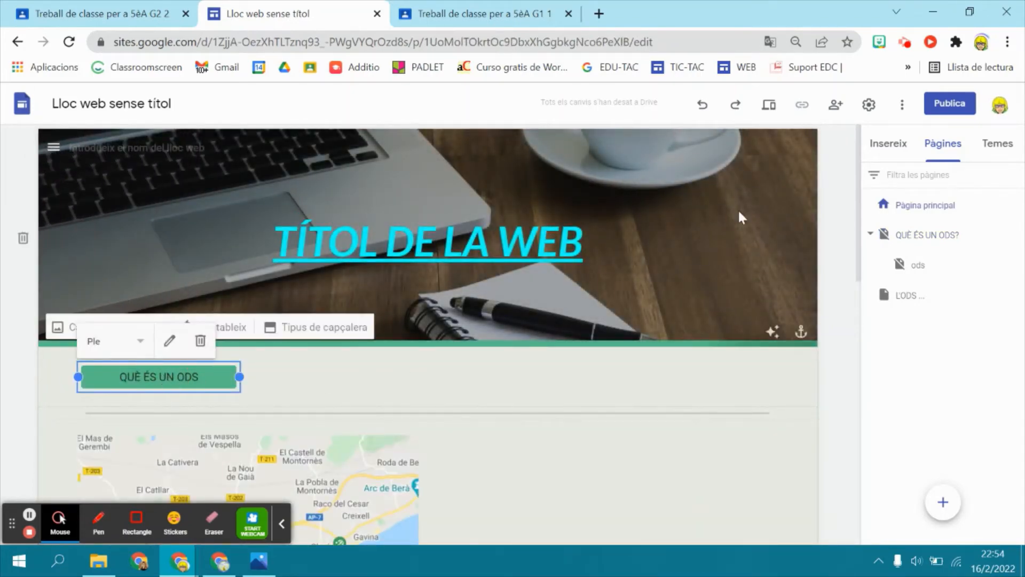
pyautogui.click(768, 104)
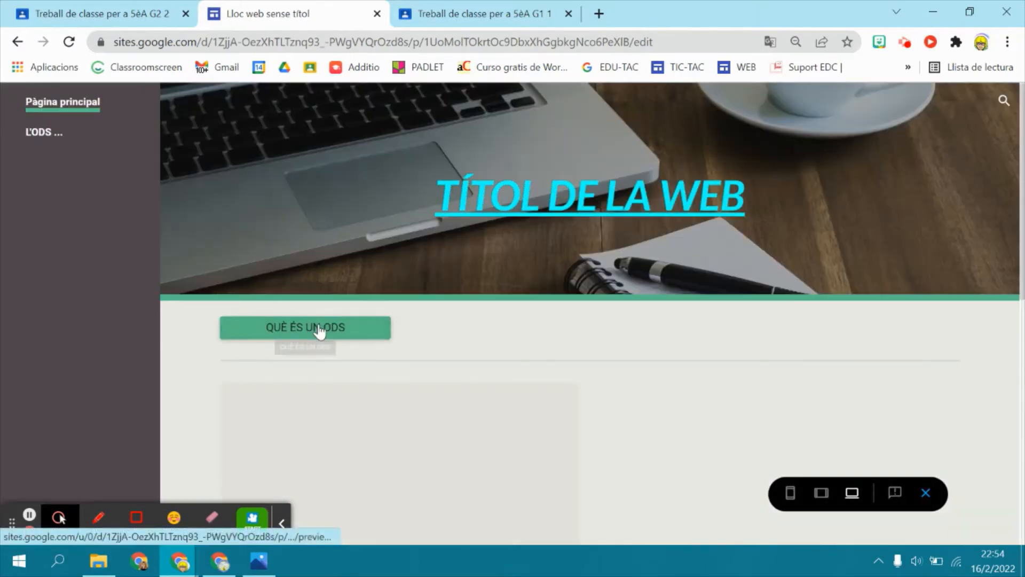
# Test the QUÈ ÉS UN ODS button in the preview, return to Pàgina principal and exit the preview.
pyautogui.click(319, 329)
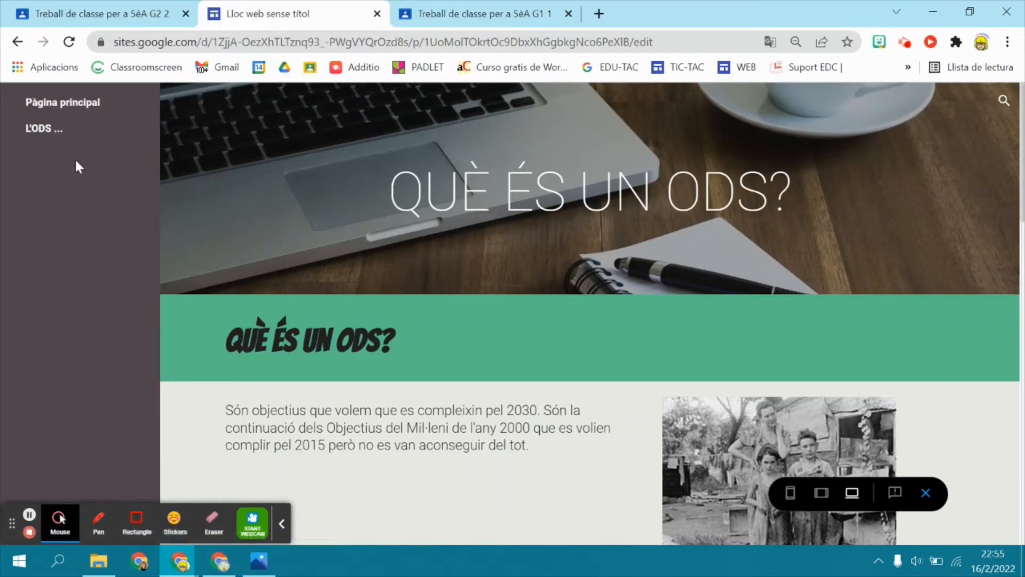
pyautogui.click(84, 107)
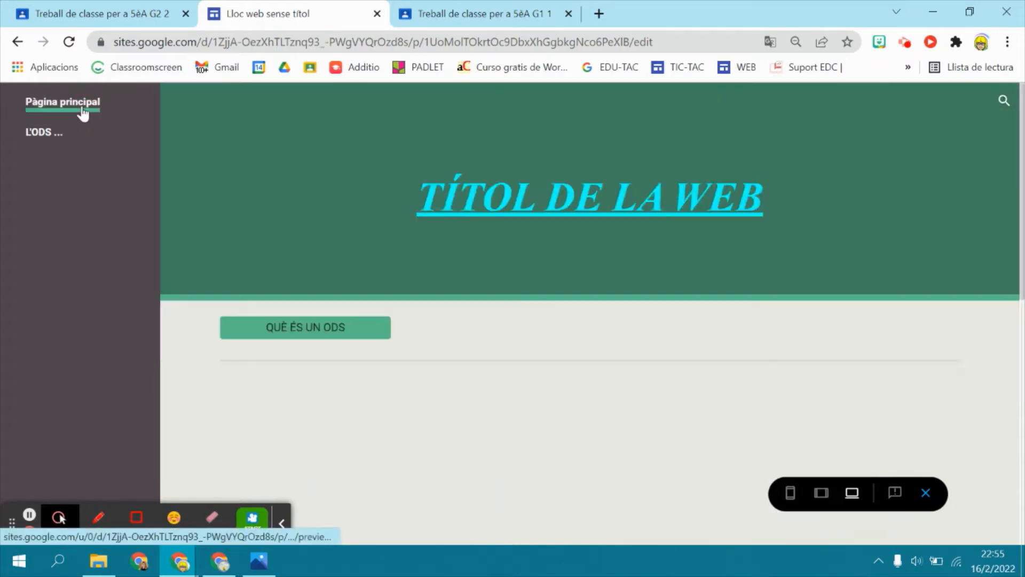
pyautogui.click(926, 492)
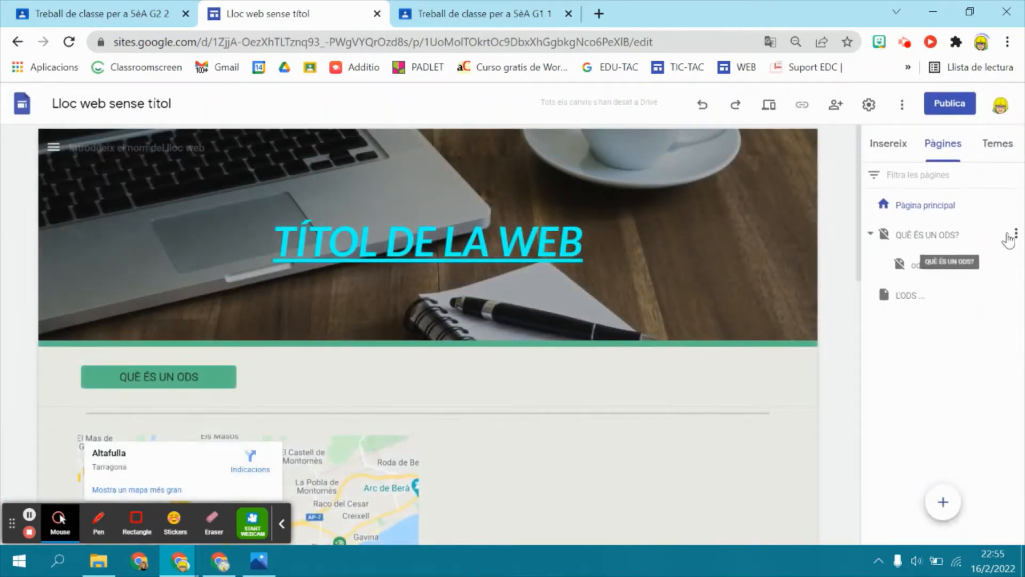
# Show the QUÈ ÉS UN ODS? page and its ods subpage in the site navigation again.
pyautogui.click(1015, 234)
pyautogui.click(952, 365)
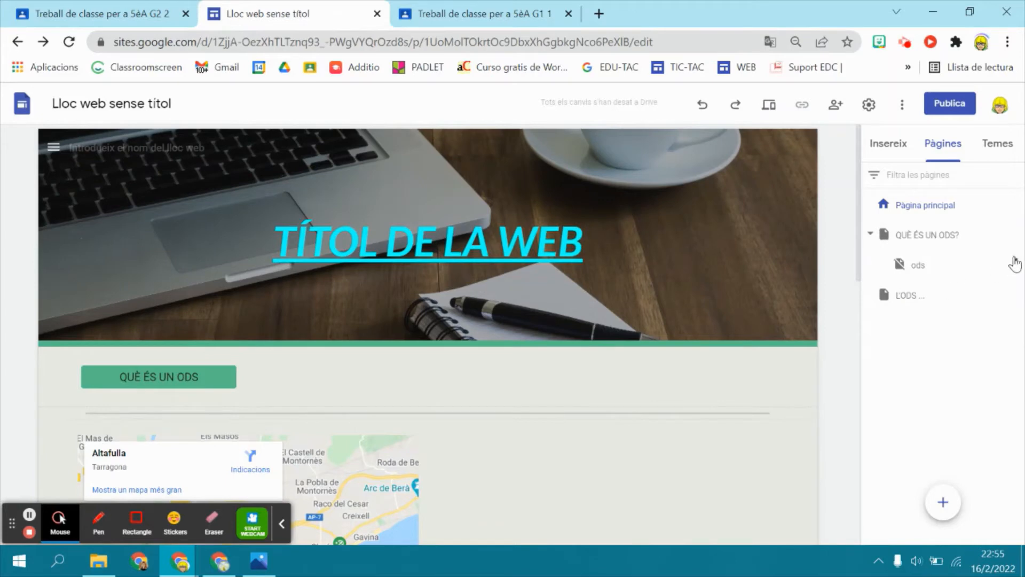
pyautogui.click(1015, 263)
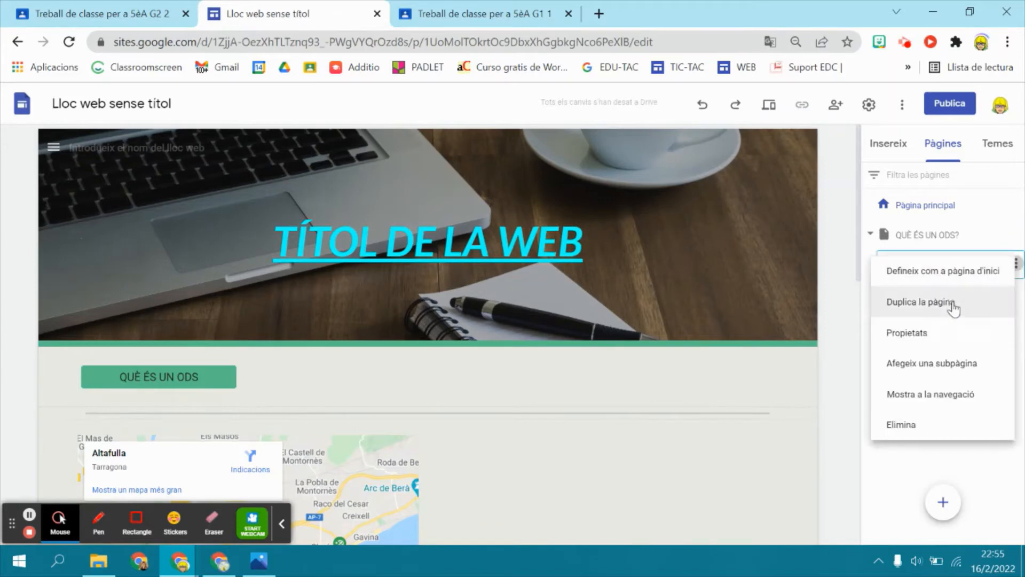
pyautogui.click(932, 396)
# Delete the Altafulla map from the home page.
pyautogui.scroll(-3, 191, 249)
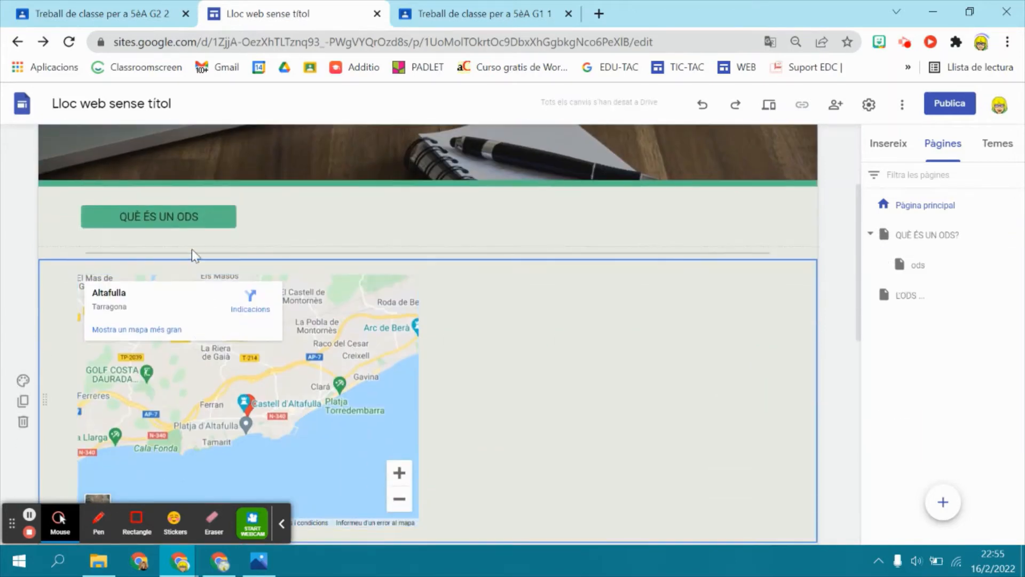
pyautogui.moveTo(419, 143)
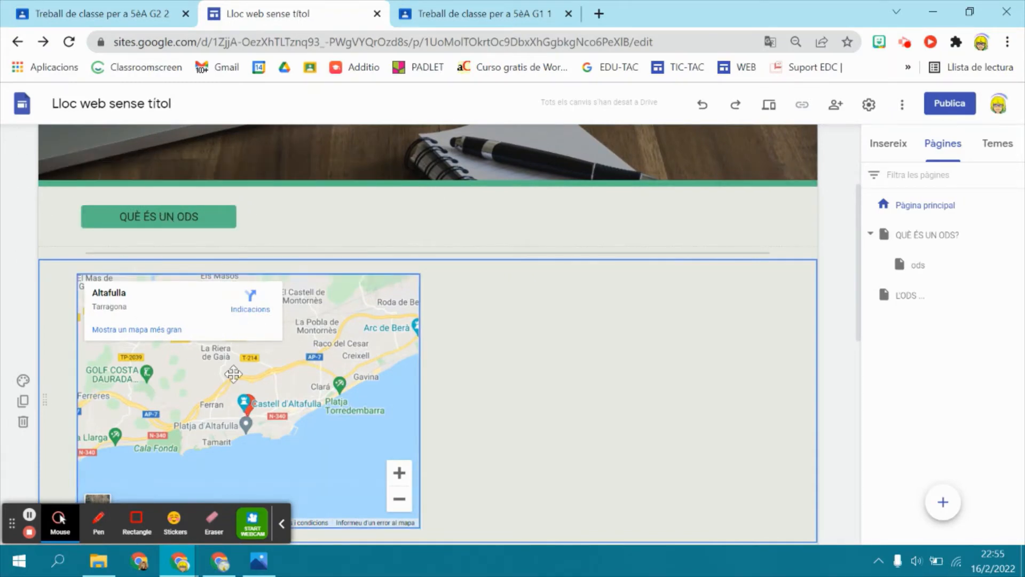
pyautogui.scroll(-3, 324, 368)
pyautogui.click(304, 291)
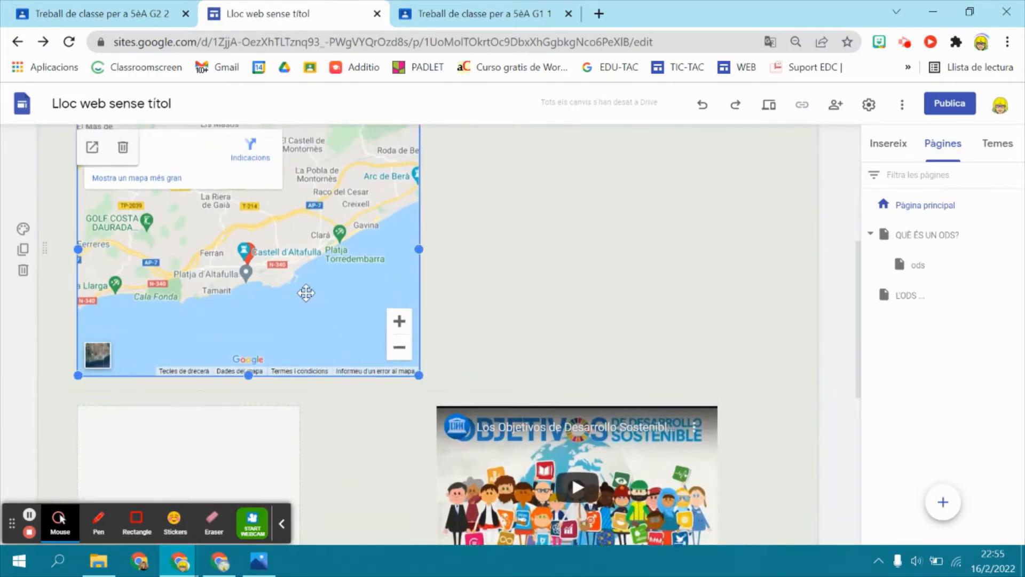
pyautogui.scroll(3, 278, 404)
pyautogui.click(272, 388)
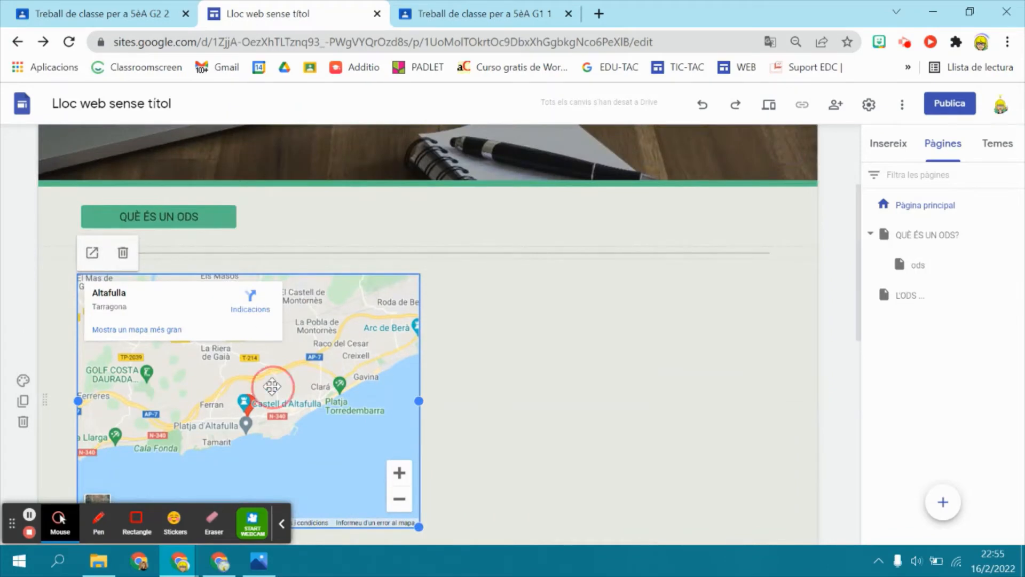
pyautogui.rightClick(301, 397)
pyautogui.moveTo(302, 396); pyautogui.dragTo(261, 393)
pyautogui.scroll(-3, 348, 372)
pyautogui.click(243, 295)
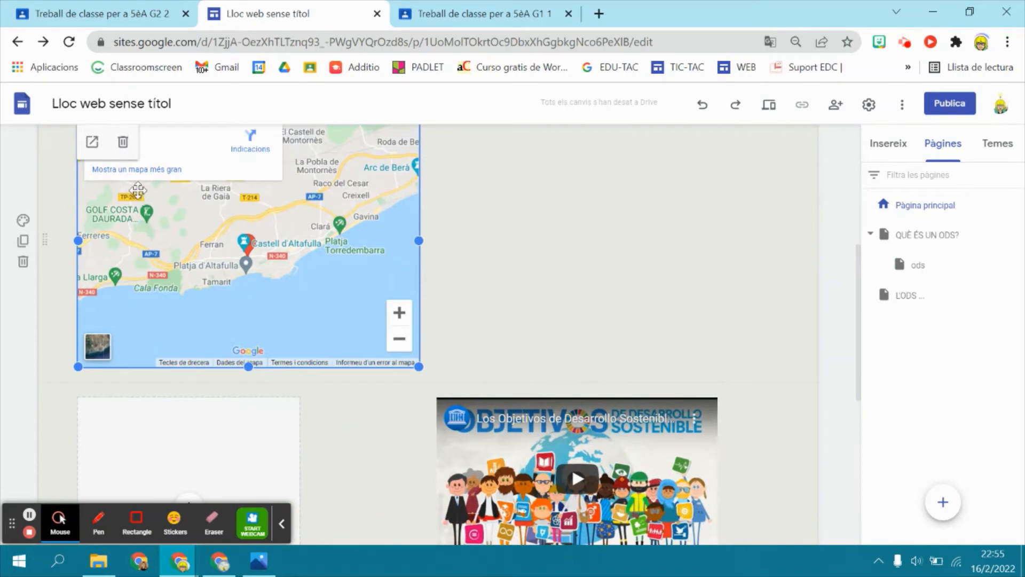
pyautogui.click(126, 144)
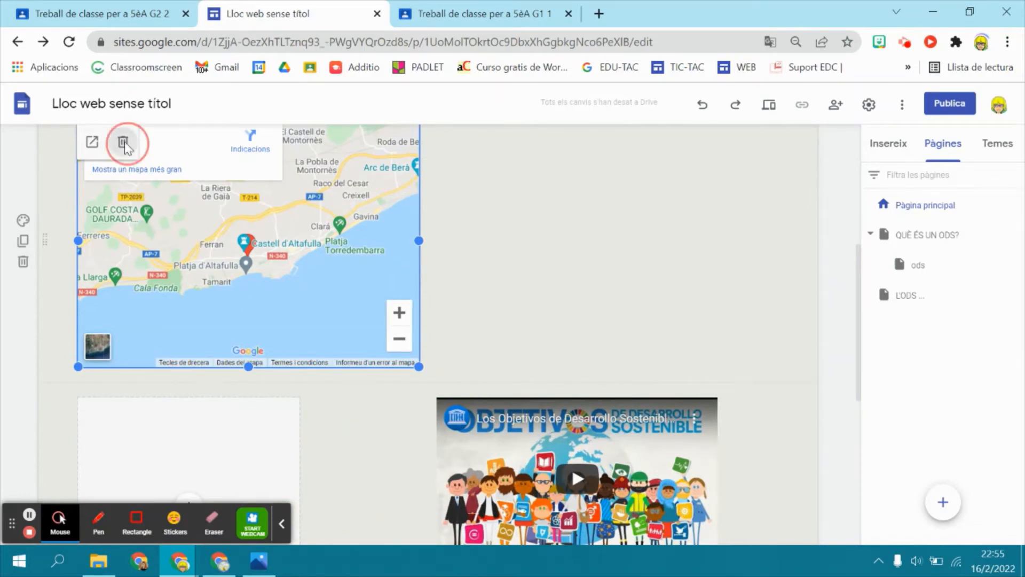
pyautogui.scroll(-3, 317, 304)
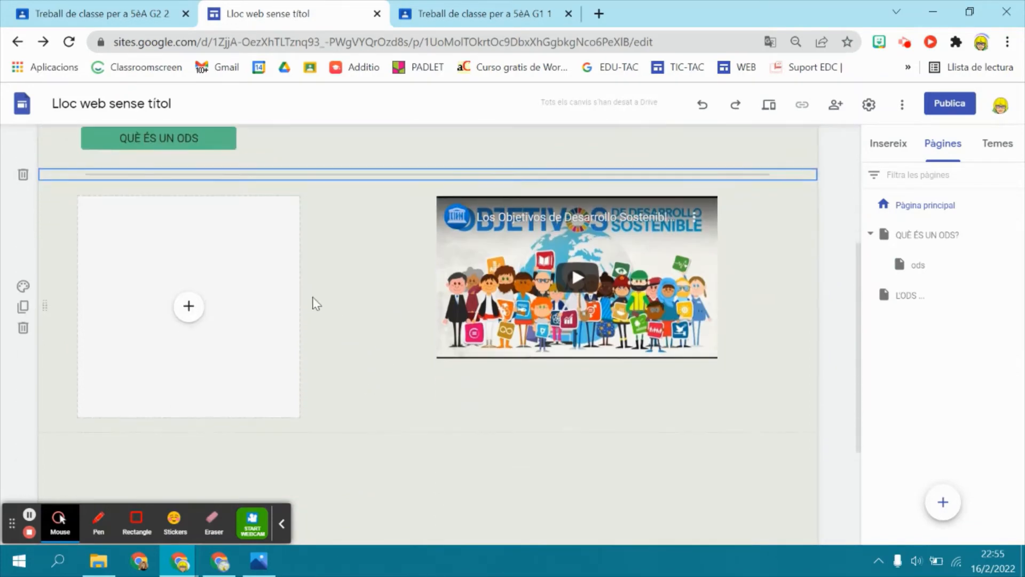
pyautogui.click(247, 280)
pyautogui.click(91, 175)
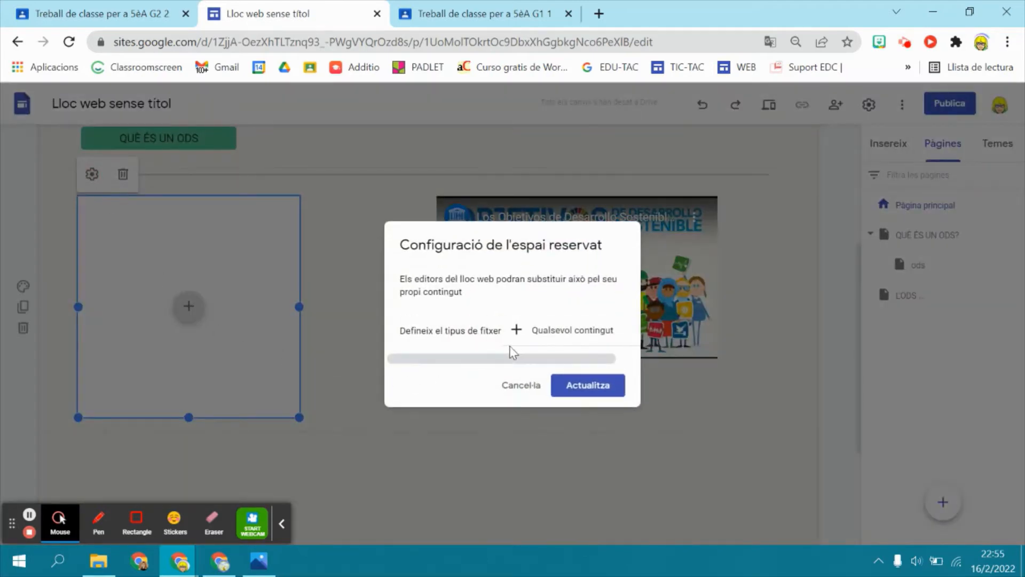
pyautogui.click(505, 387)
# Upload the image maxresdefault from the Baixades folder into the empty placeholder beside the video.
pyautogui.click(188, 306)
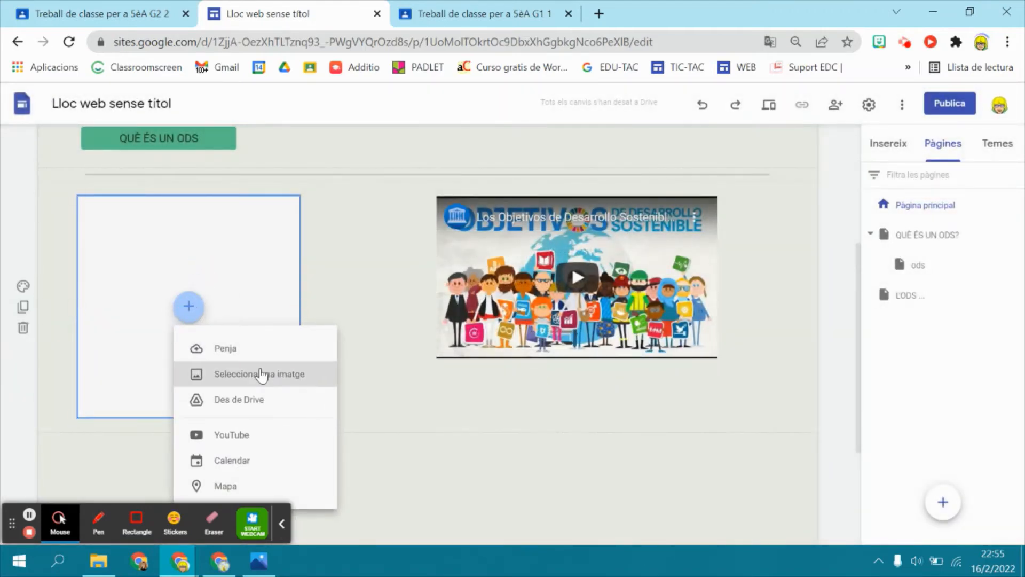
pyautogui.click(240, 347)
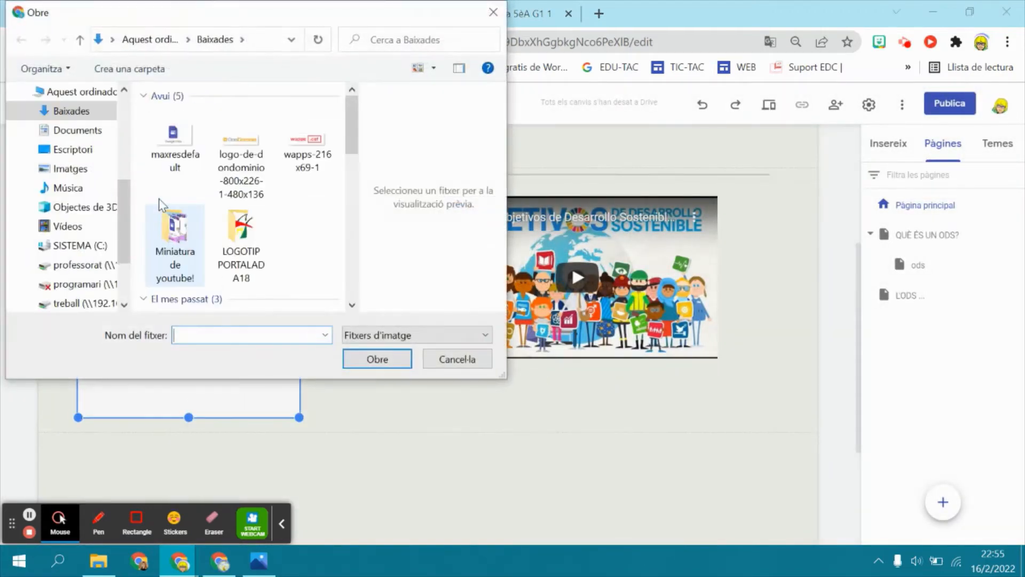
pyautogui.click(176, 149)
pyautogui.click(374, 358)
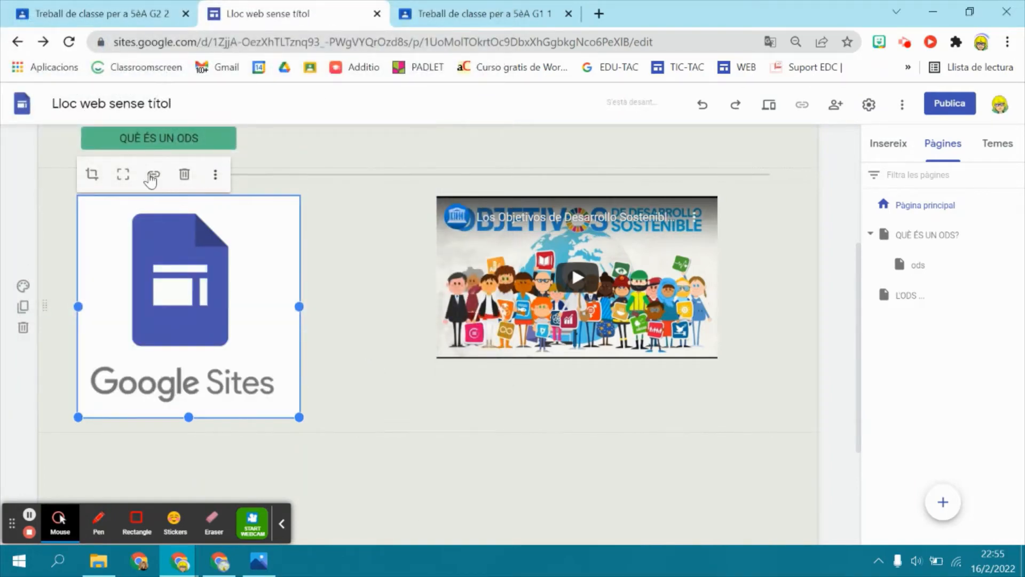
# Check the crop zoom of the Google Sites image and uncrop it to its full frame.
pyautogui.click(92, 176)
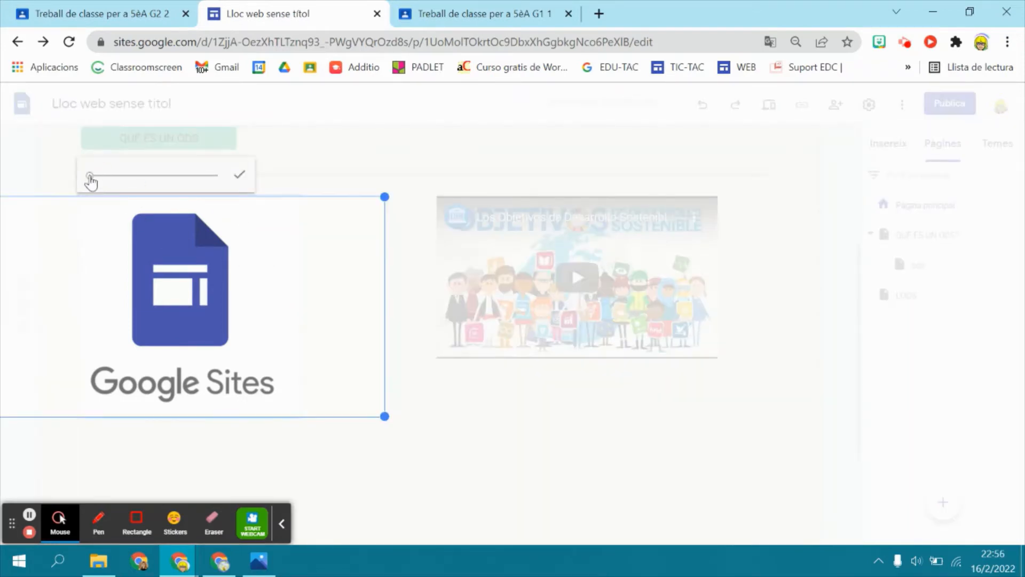
pyautogui.moveTo(90, 175)
pyautogui.mouseDown()
pyautogui.moveTo(101, 176)
pyautogui.moveTo(91, 175)
pyautogui.mouseUp()
pyautogui.click(240, 176)
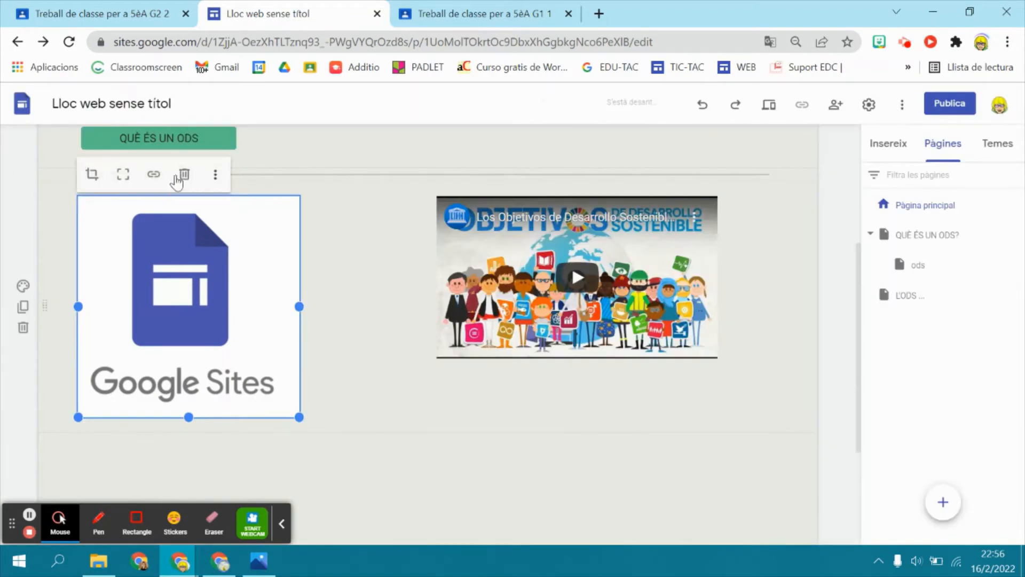
pyautogui.click(125, 176)
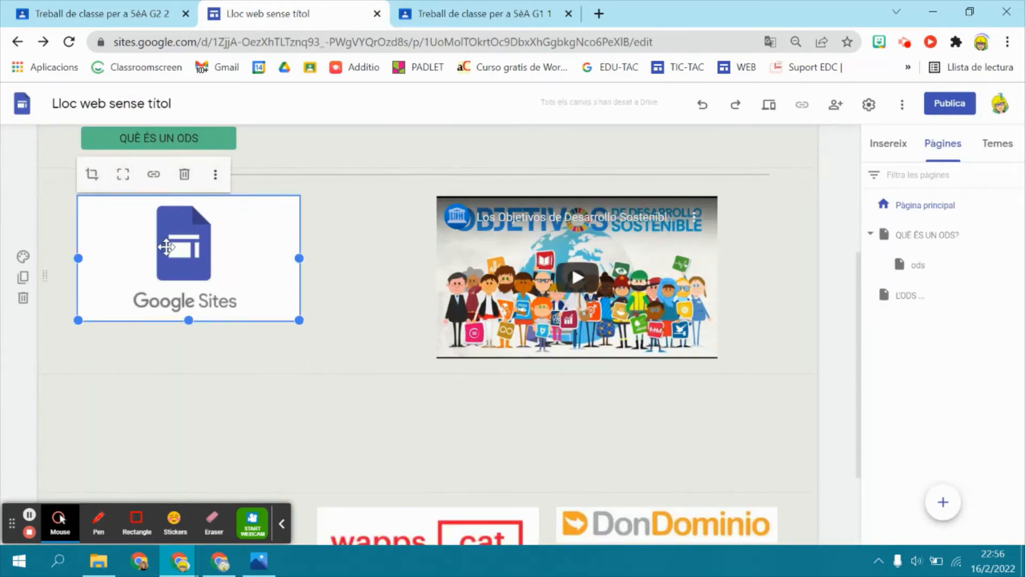
# Add the alternative text "google sites" to the Google Sites image.
pyautogui.click(216, 175)
pyautogui.moveTo(220, 182)
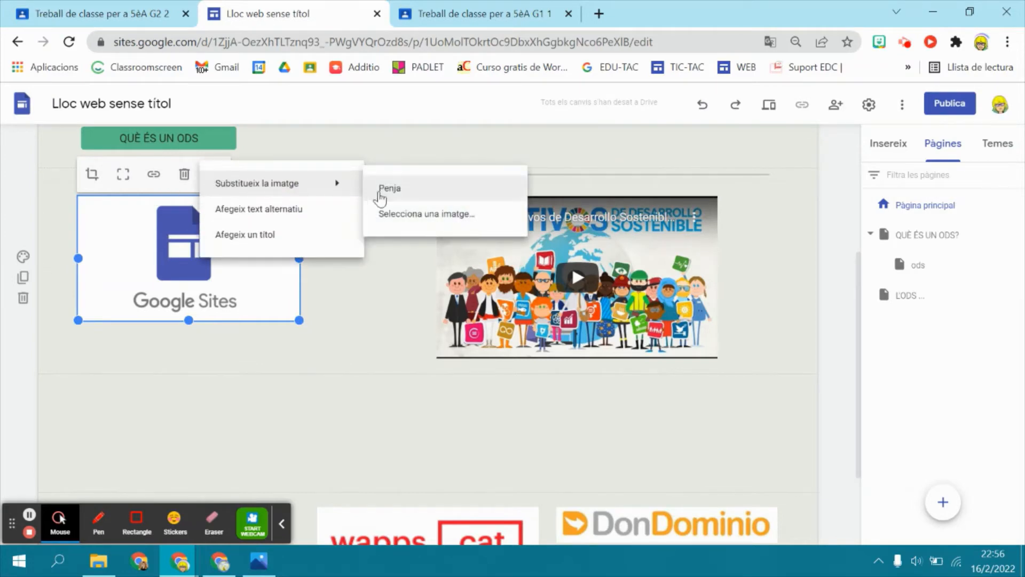
pyautogui.click(318, 212)
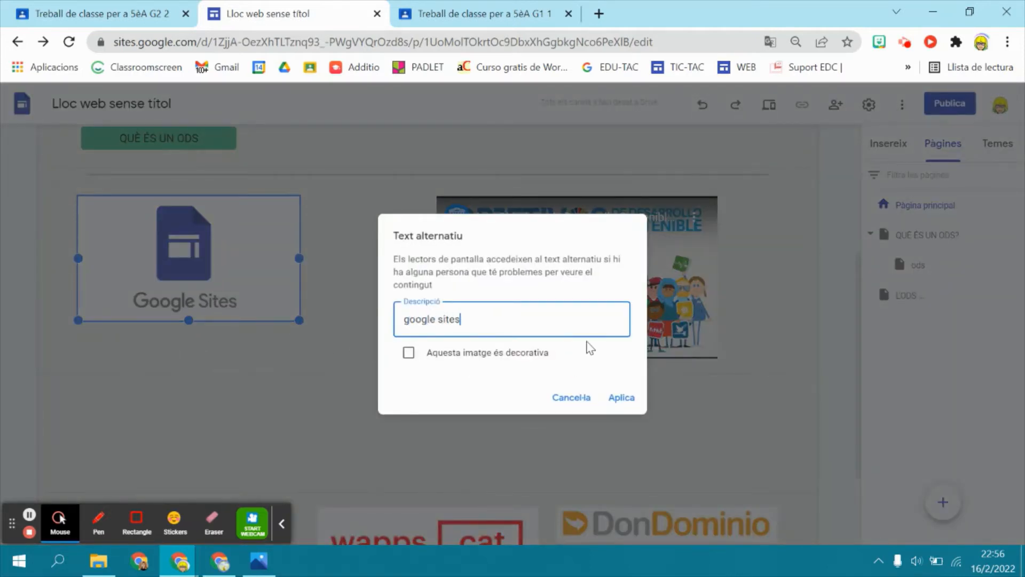
pyautogui.click(627, 399)
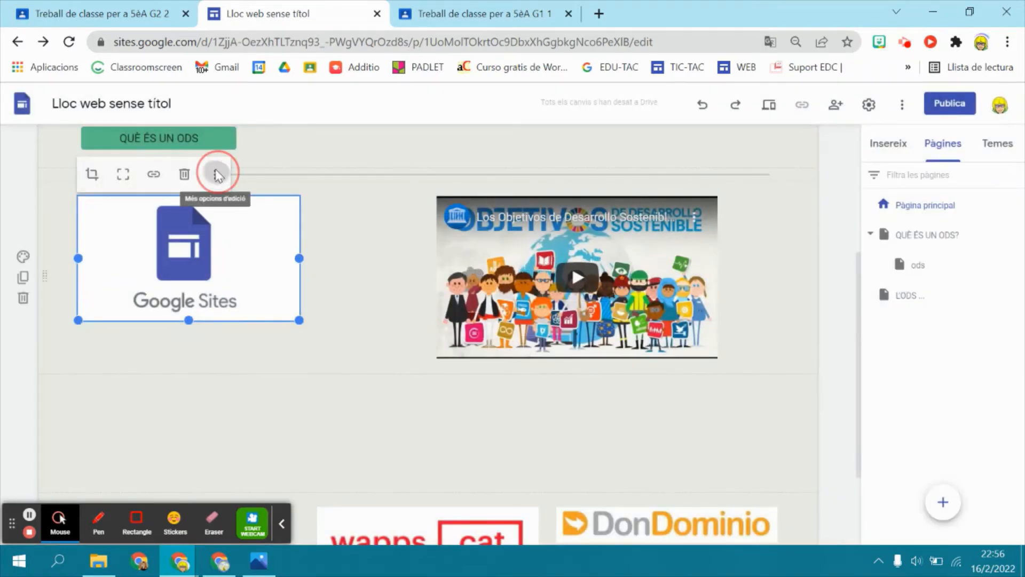
# Add a caption box beneath the Google Sites image and leave its text empty.
pyautogui.click(216, 175)
pyautogui.press('Return')
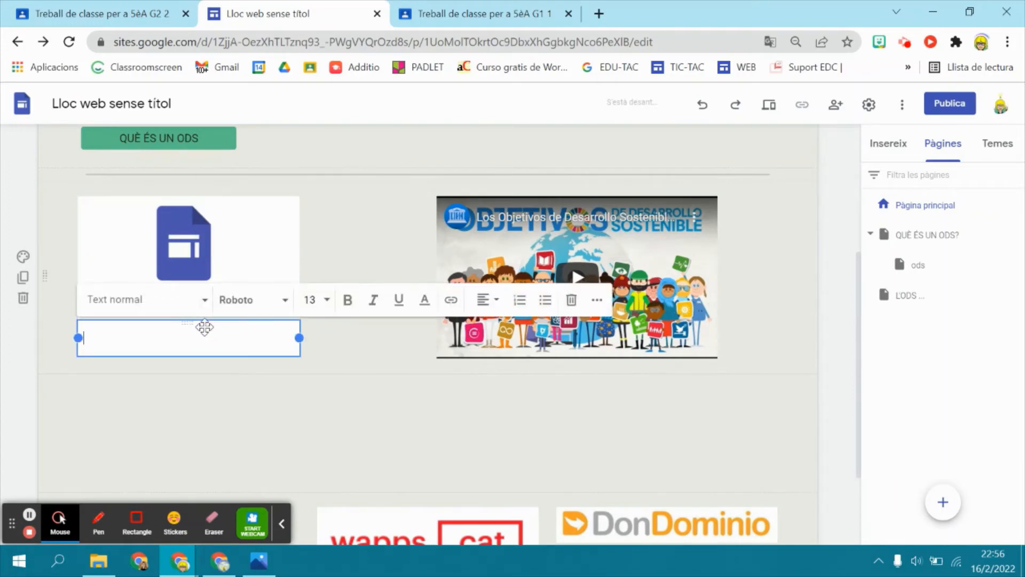
pyautogui.click(338, 360)
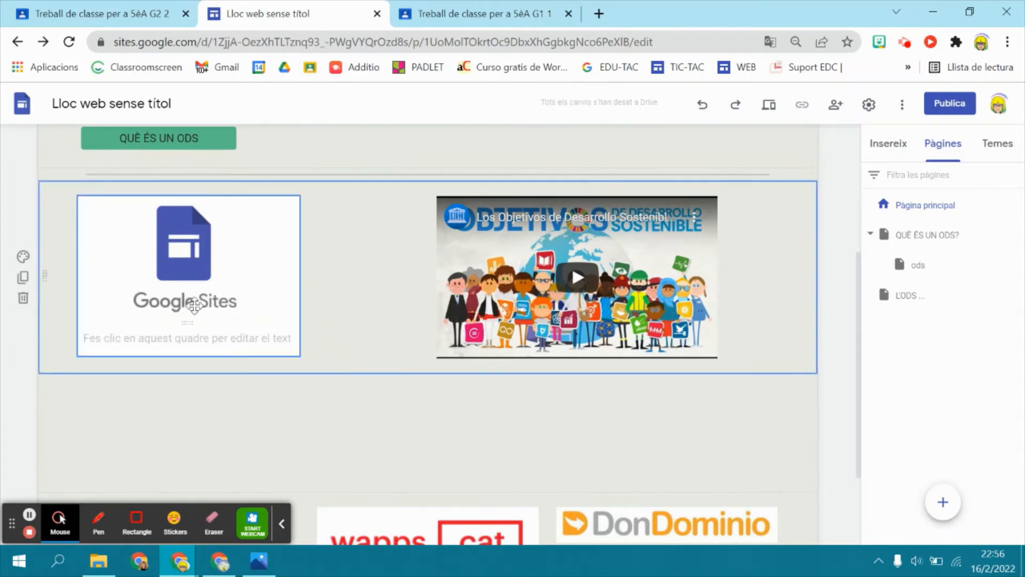
pyautogui.click(203, 259)
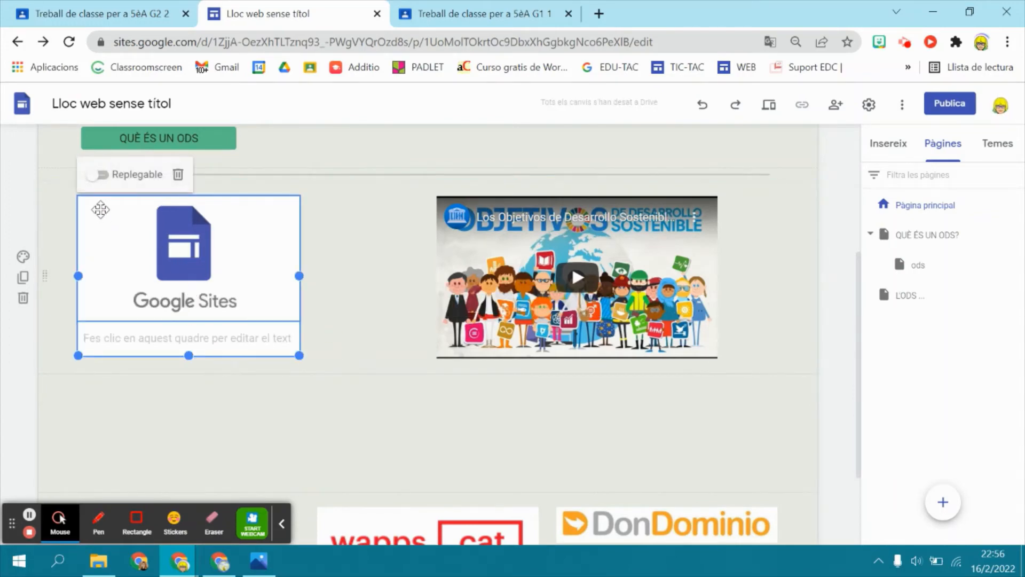
pyautogui.click(195, 344)
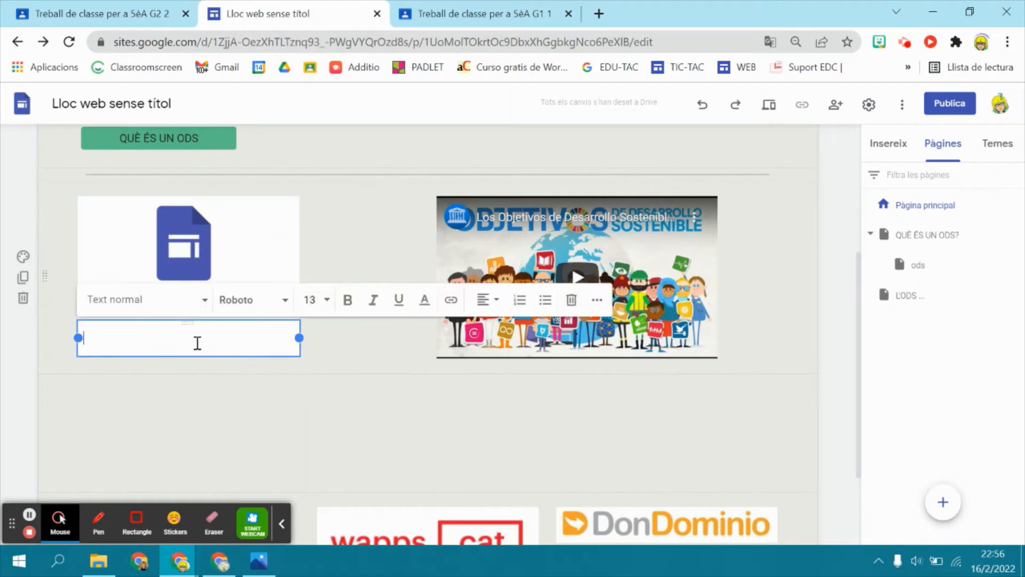
pyautogui.click(319, 366)
# Delete the Google Sites image together with its caption, and undo the deletion.
pyautogui.click(217, 304)
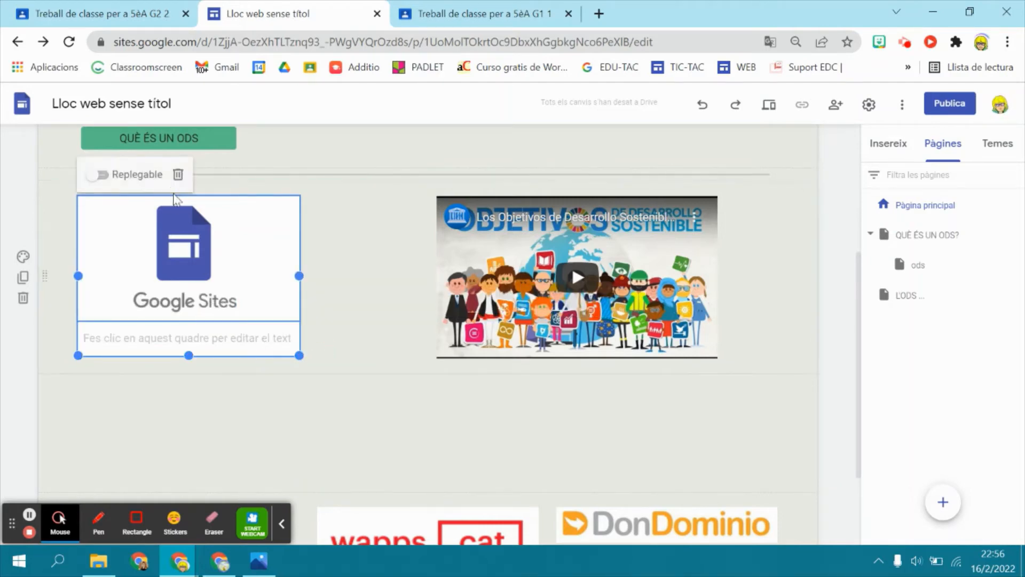
pyautogui.click(178, 174)
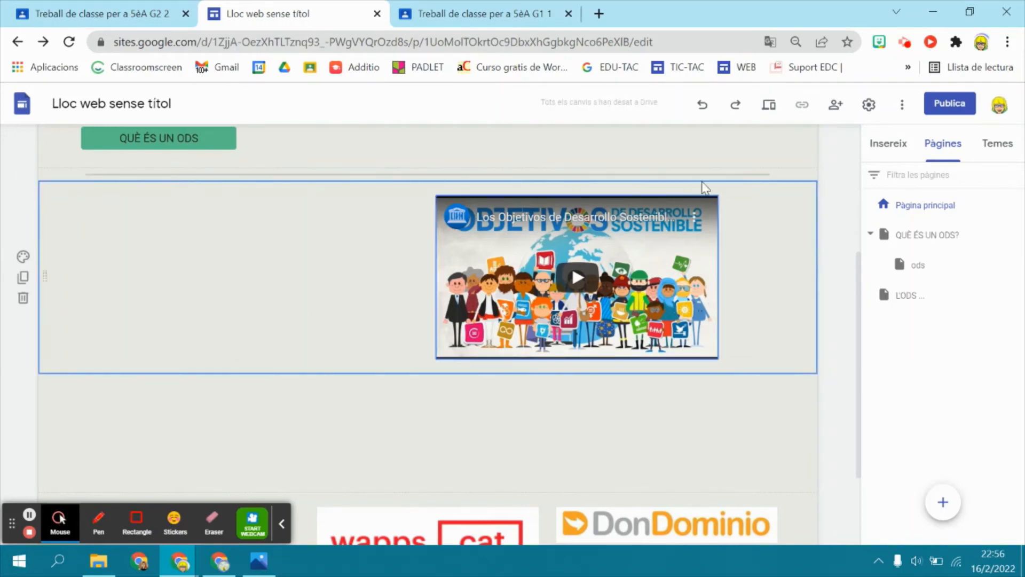
pyautogui.click(702, 105)
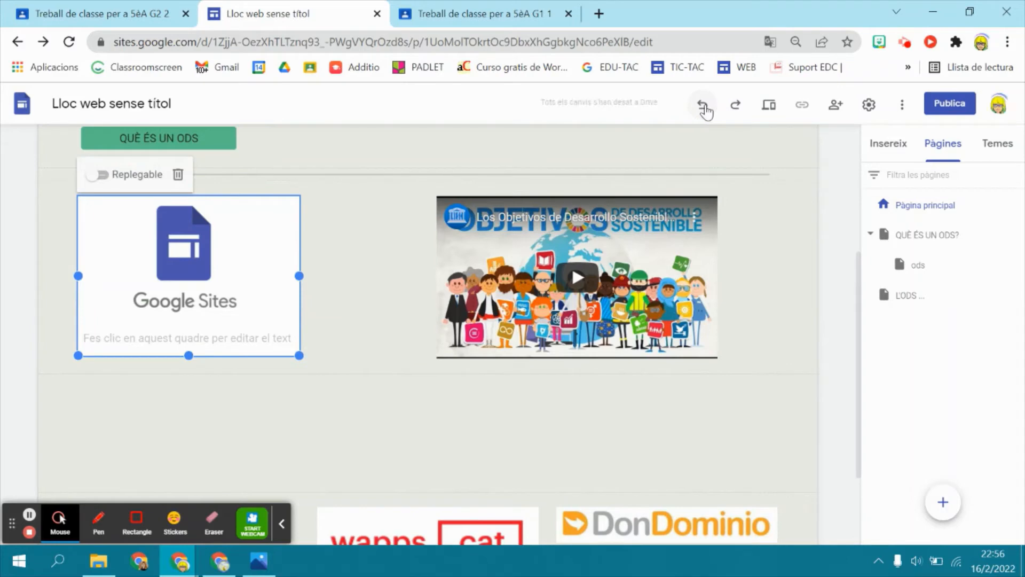
# Delete only the empty caption box beneath the Google Sites image and select the image.
pyautogui.click(193, 335)
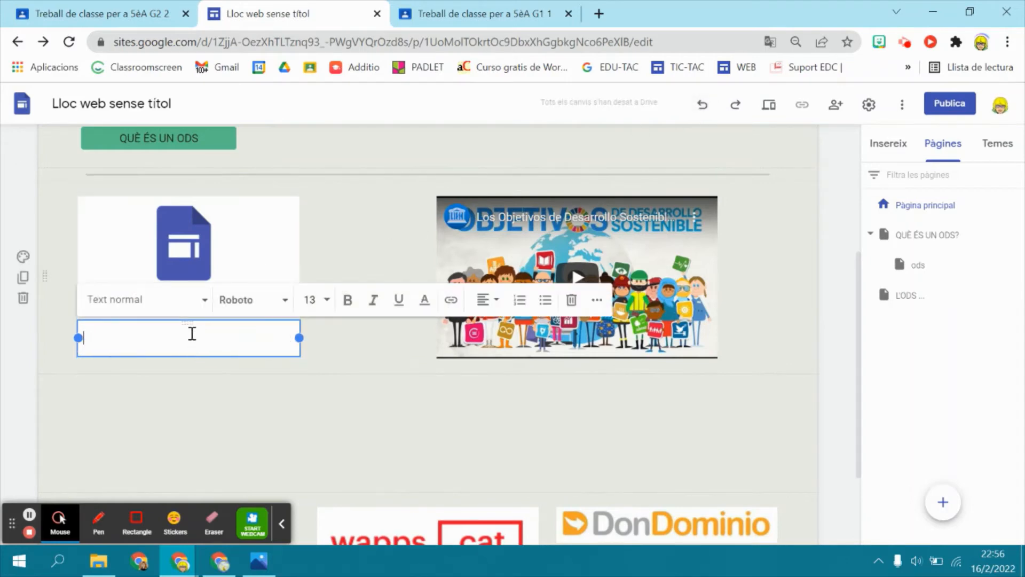
pyautogui.click(249, 250)
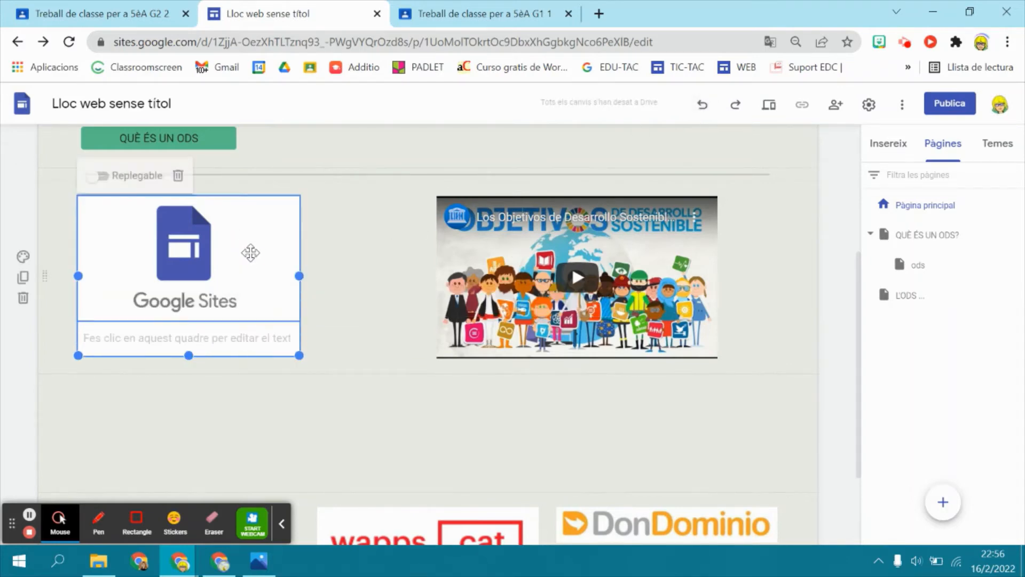
pyautogui.click(245, 339)
pyautogui.click(240, 247)
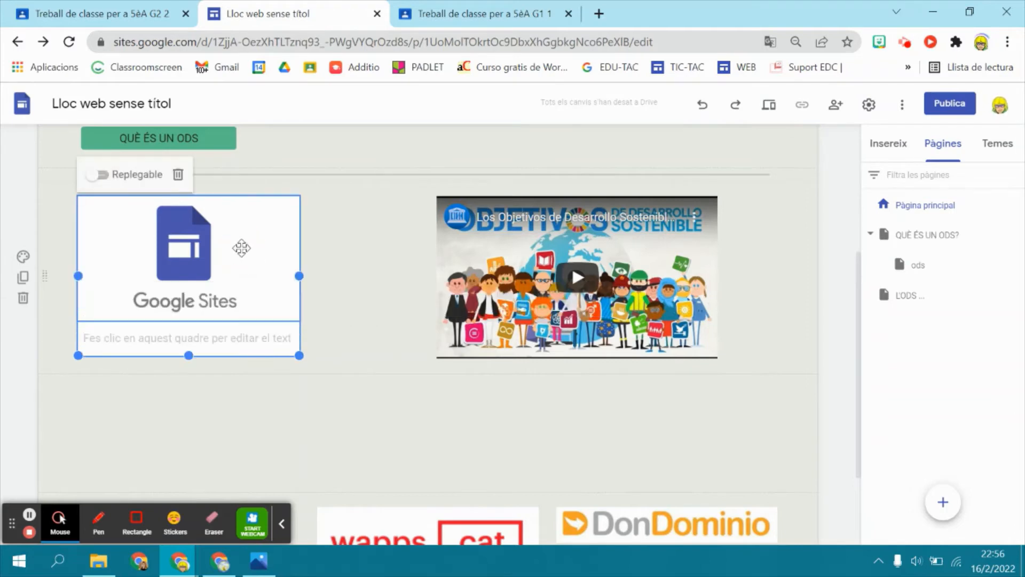
pyautogui.click(200, 338)
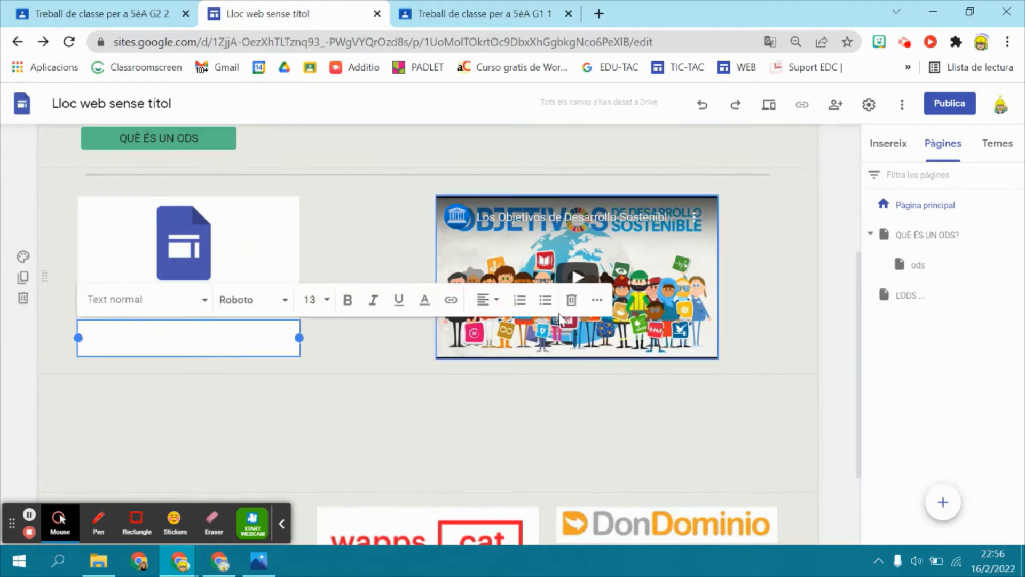
pyautogui.click(571, 298)
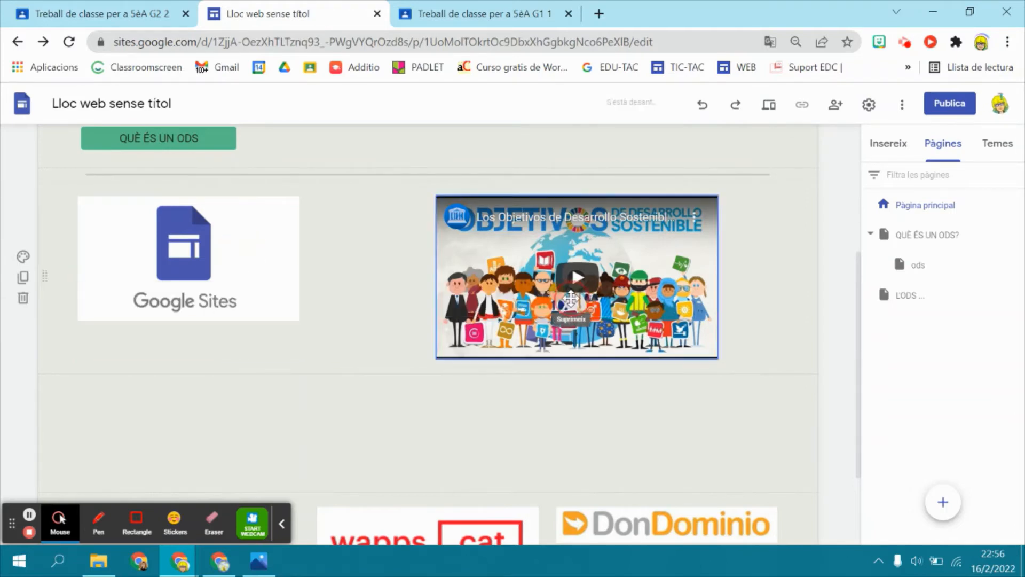
pyautogui.click(228, 278)
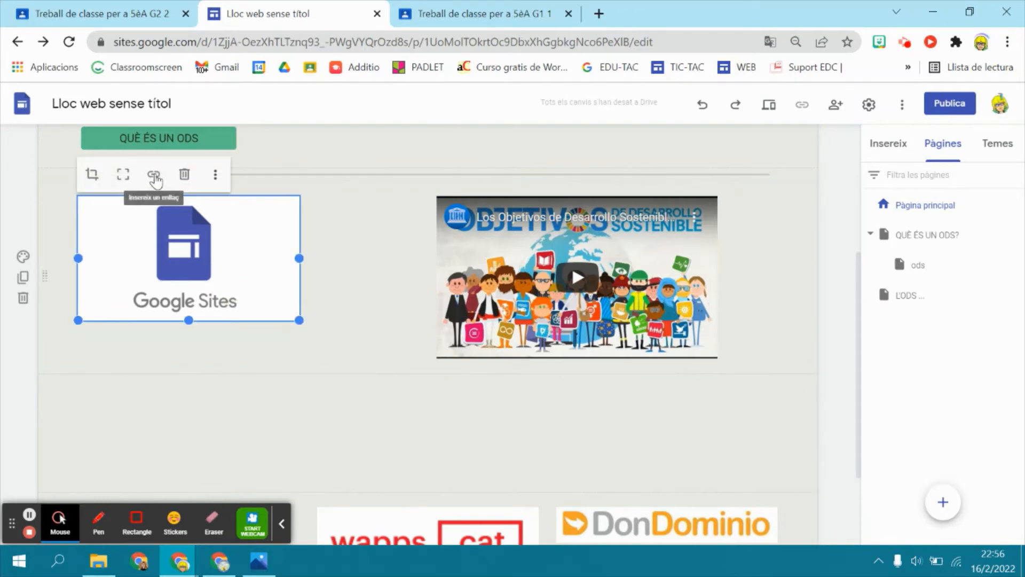
# Search the web for "google sites" in a new browser tab and open the Catalan Wikipedia article on Google Sites.
pyautogui.click(590, 11)
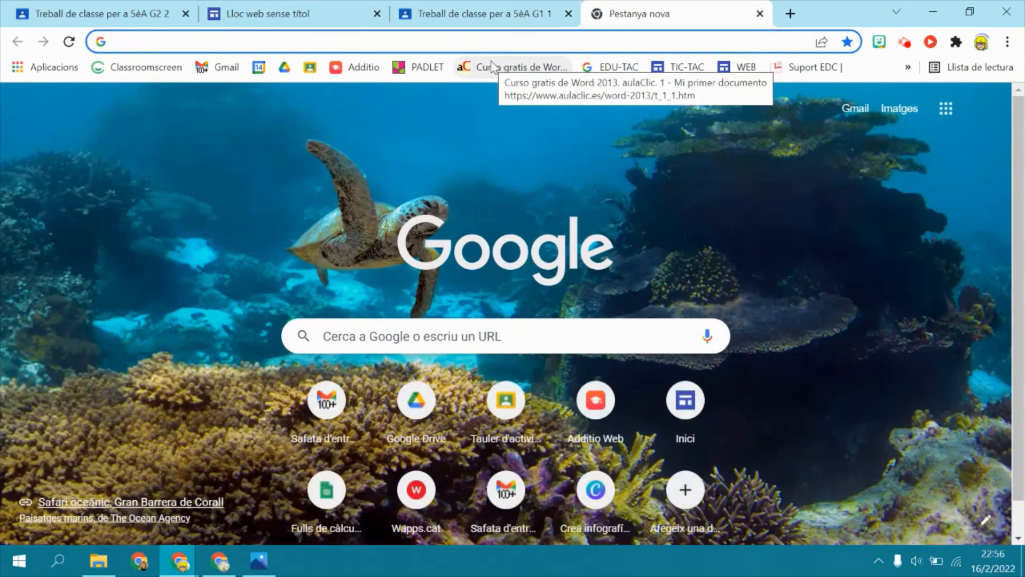
pyautogui.write('google si')
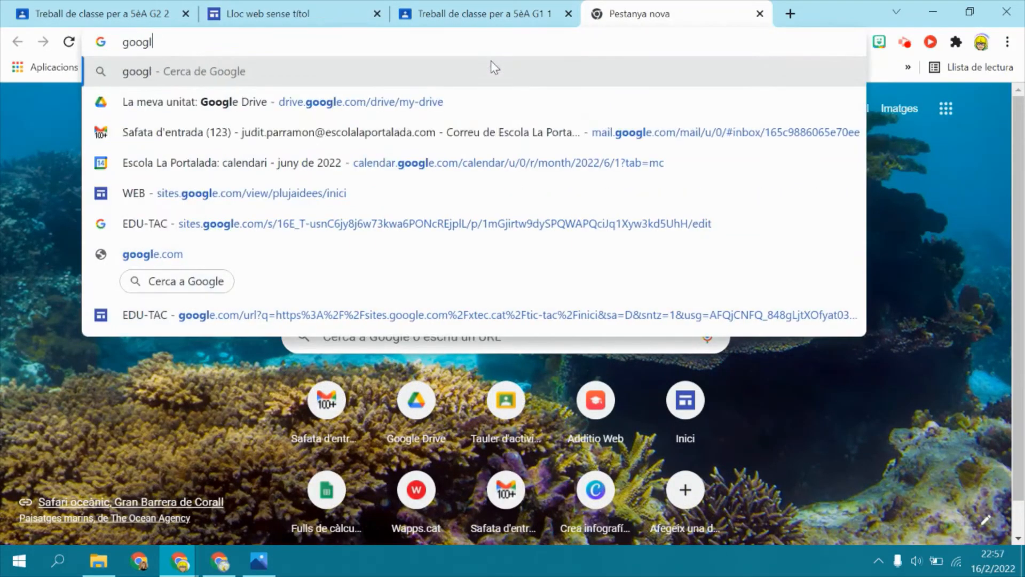
pyautogui.write('tes')
pyautogui.press('Return')
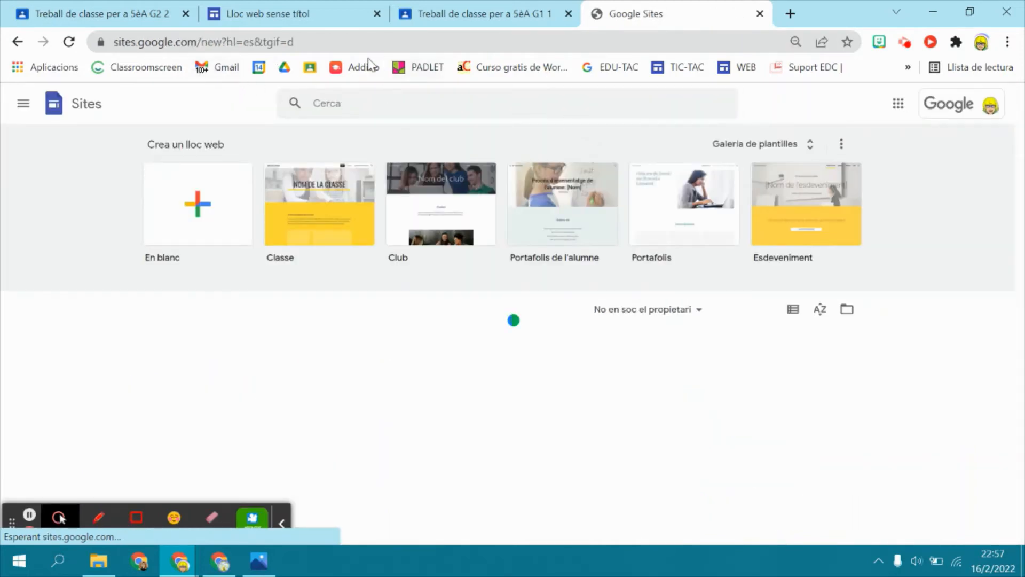
pyautogui.click(17, 43)
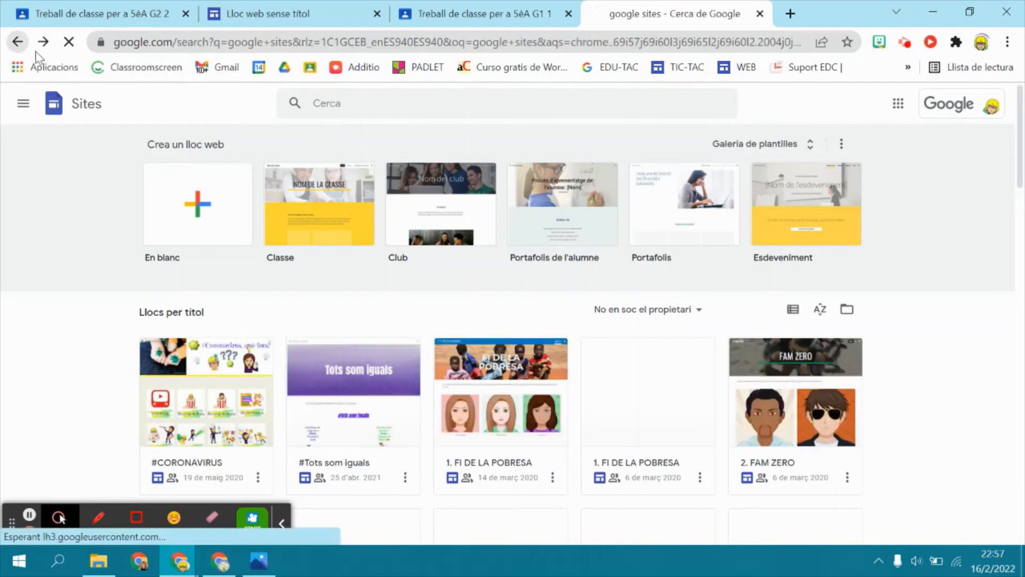
pyautogui.scroll(-2, 197, 295)
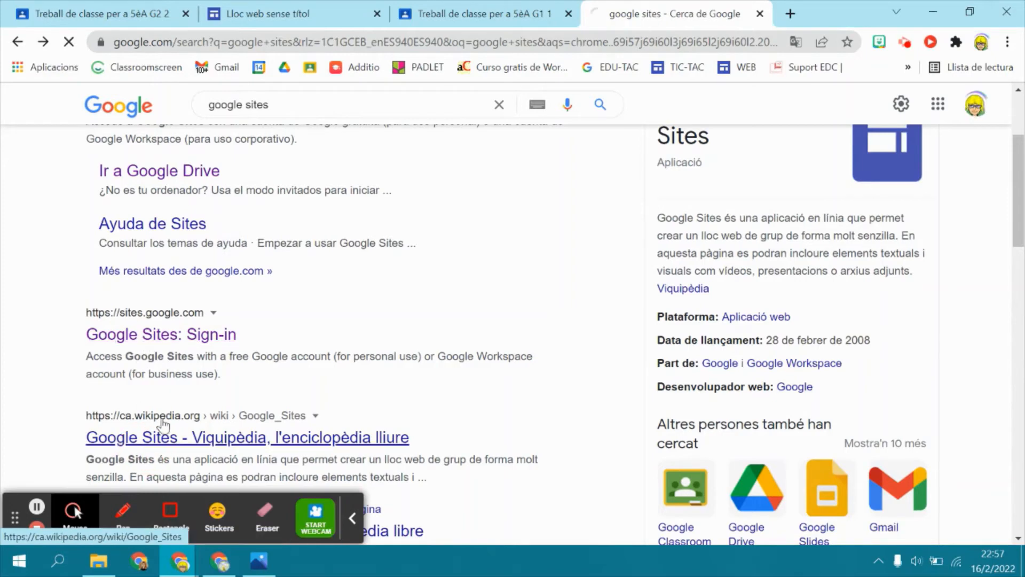
pyautogui.click(186, 271)
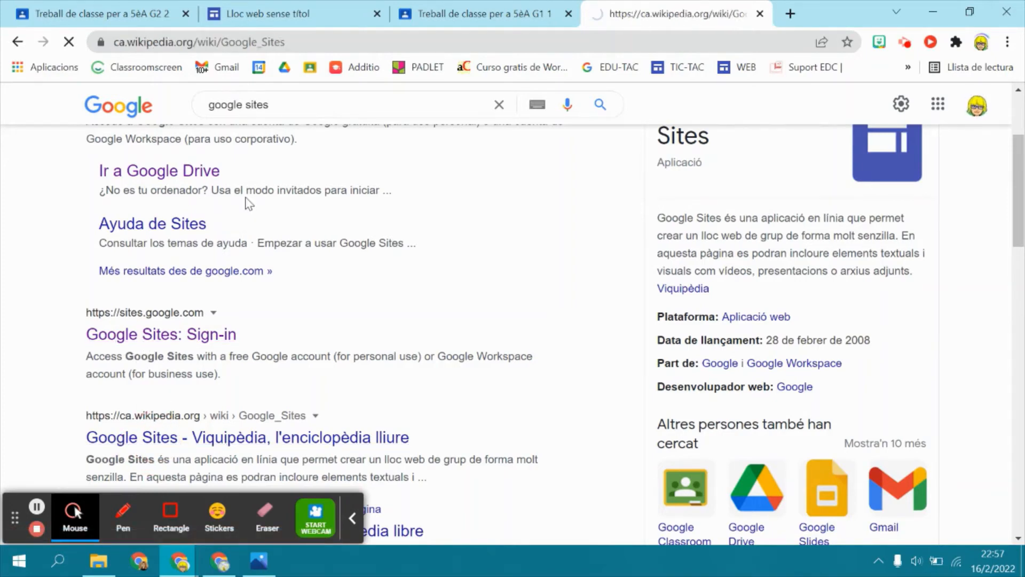
# Copy the web address of the Google Sites article on Wikipedia.
pyautogui.click(463, 13)
pyautogui.hotkey('ctrl', 'shift', 'Tab')
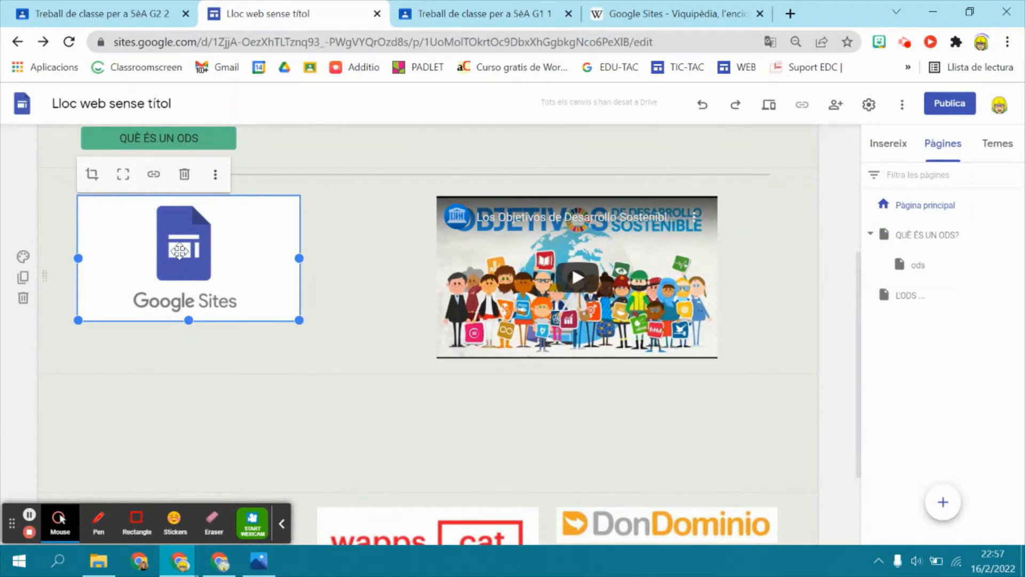
pyautogui.click(623, 16)
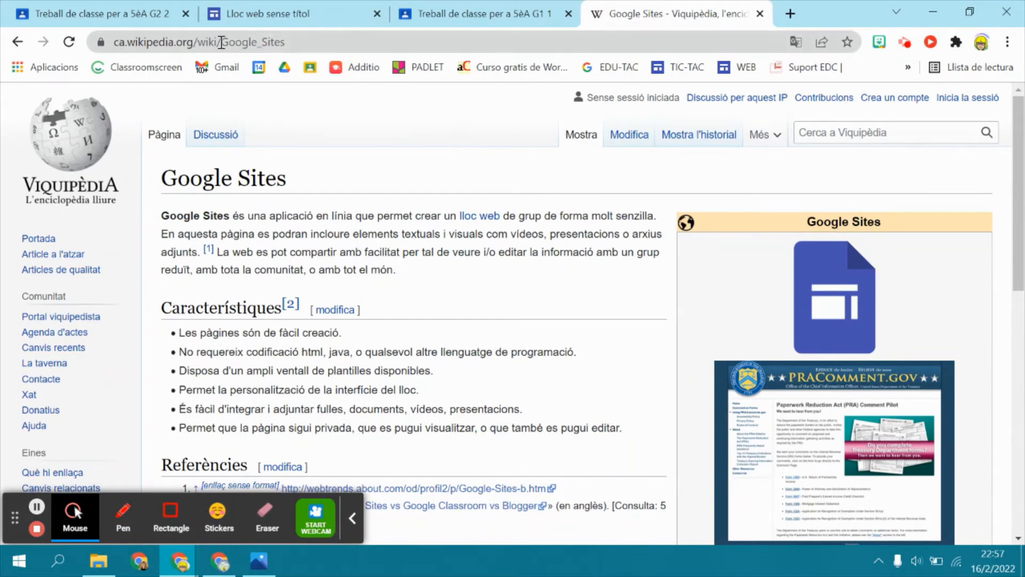
pyautogui.click(264, 40)
pyautogui.hotkey('ctrl', 'c')
pyautogui.rightClick(261, 39)
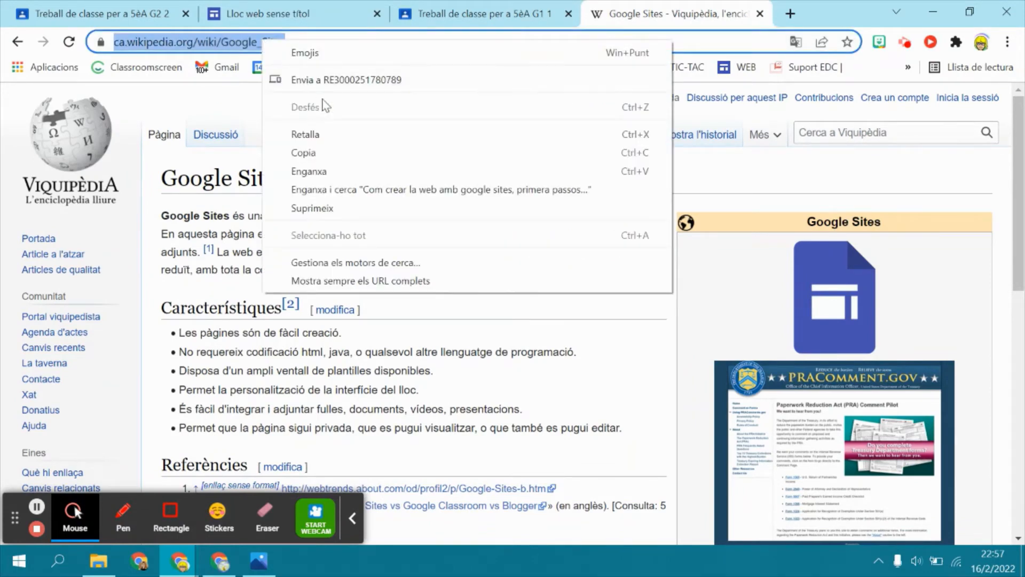
pyautogui.click(311, 153)
# Link the Google Sites image on the home page to the copied Wikipedia article address.
pyautogui.click(288, 14)
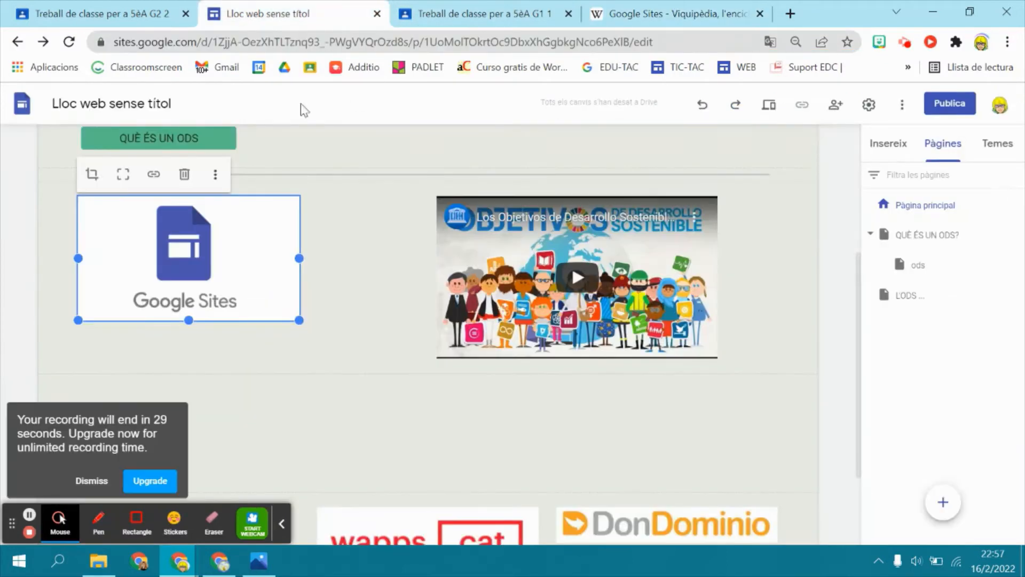
pyautogui.click(153, 174)
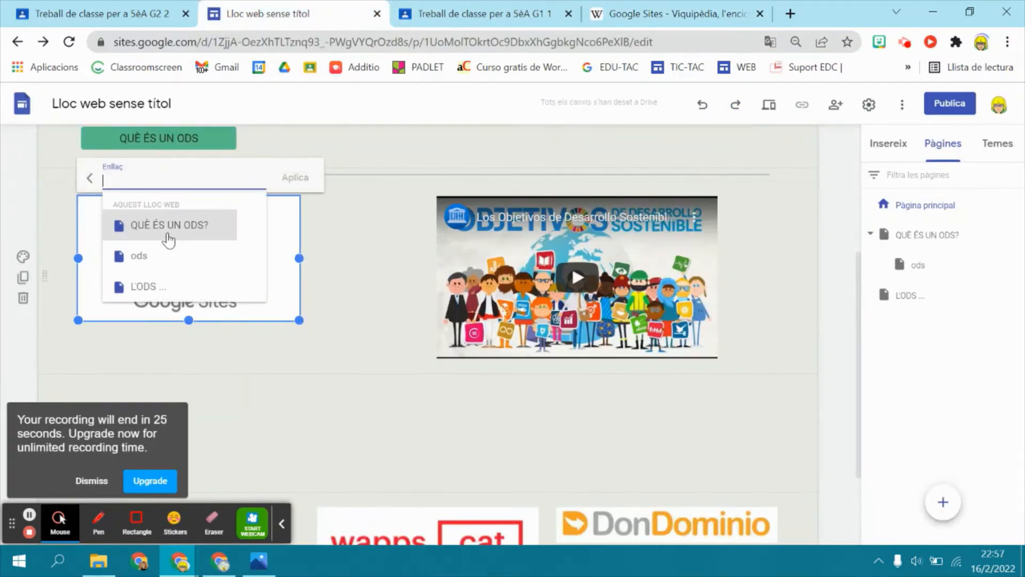
pyautogui.hotkey('ctrl', 'v')
pyautogui.click(296, 177)
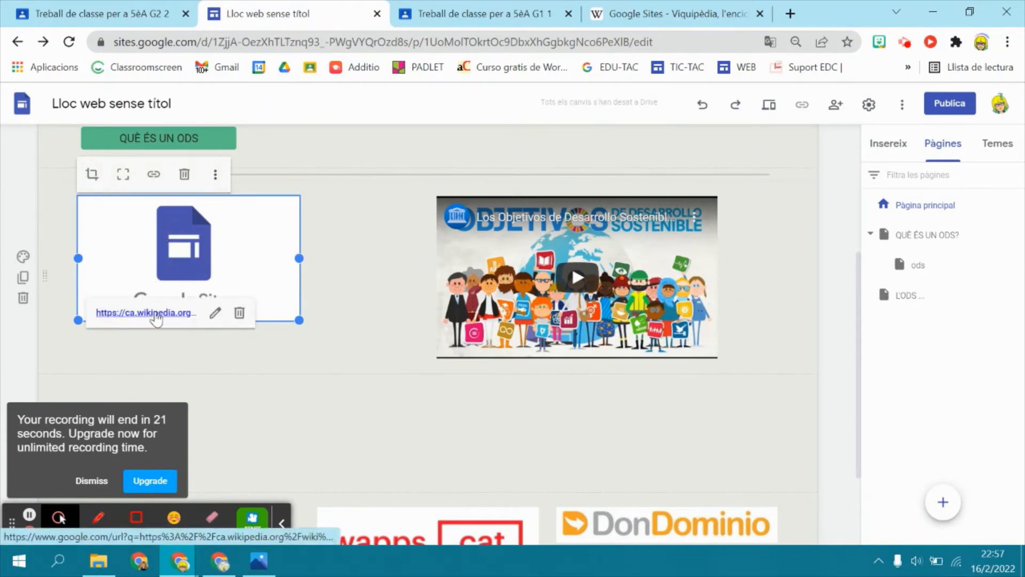
pyautogui.click(733, 247)
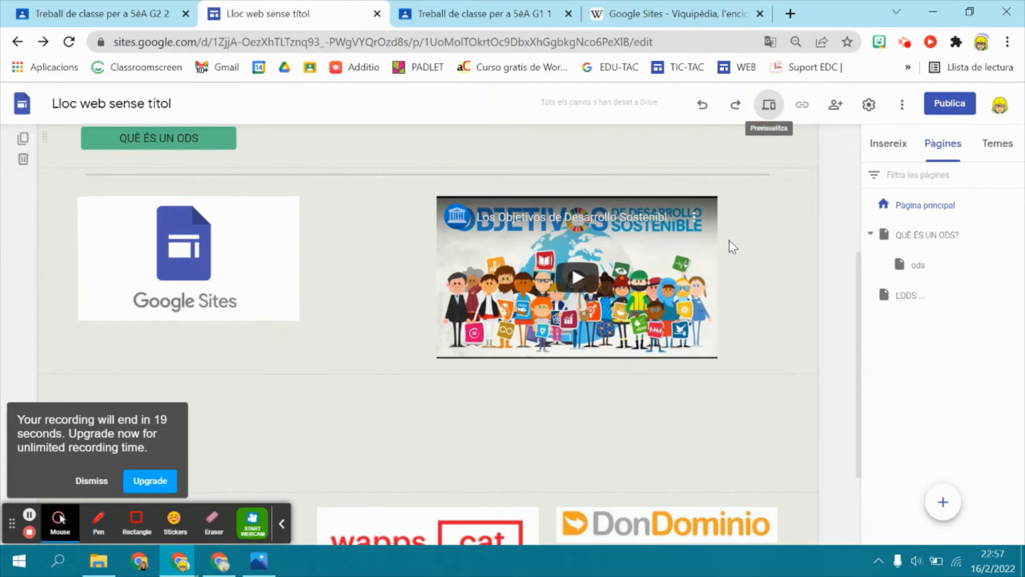
# Preview the site, test the Google Sites image link, and close the article tab it opens.
pyautogui.hotkey('ctrl', 'shift', 'p')
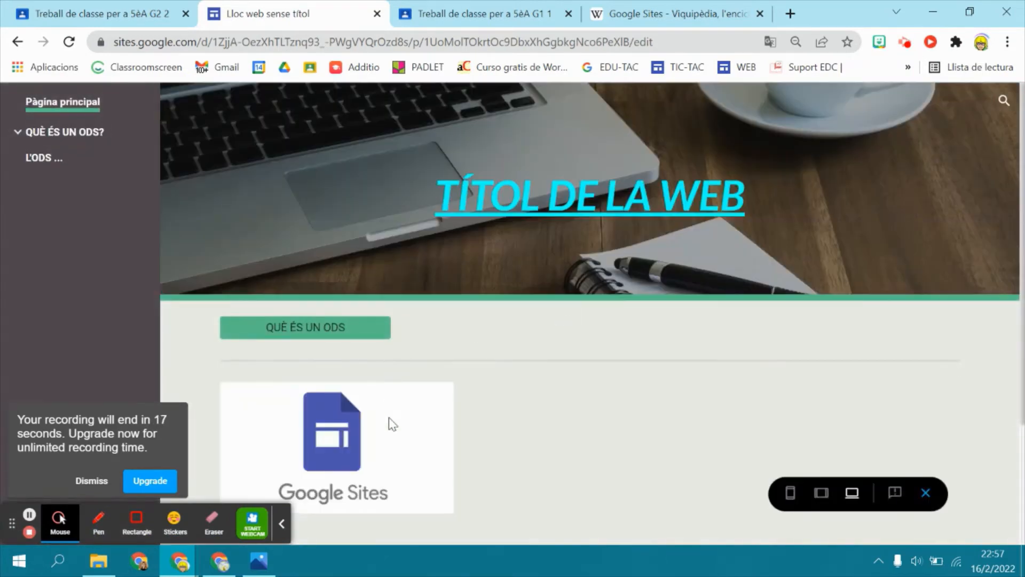
pyautogui.click(338, 444)
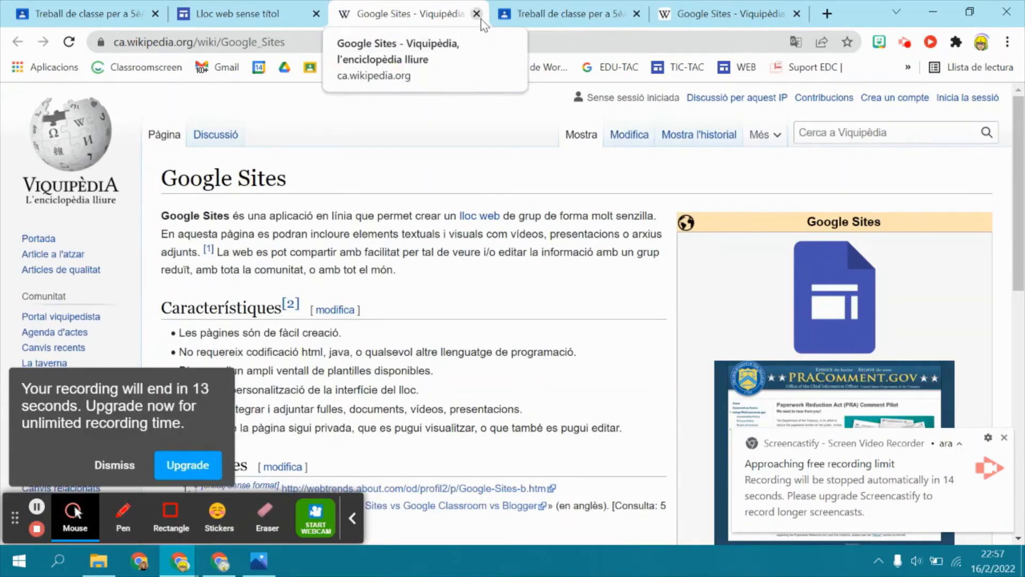
pyautogui.click(476, 14)
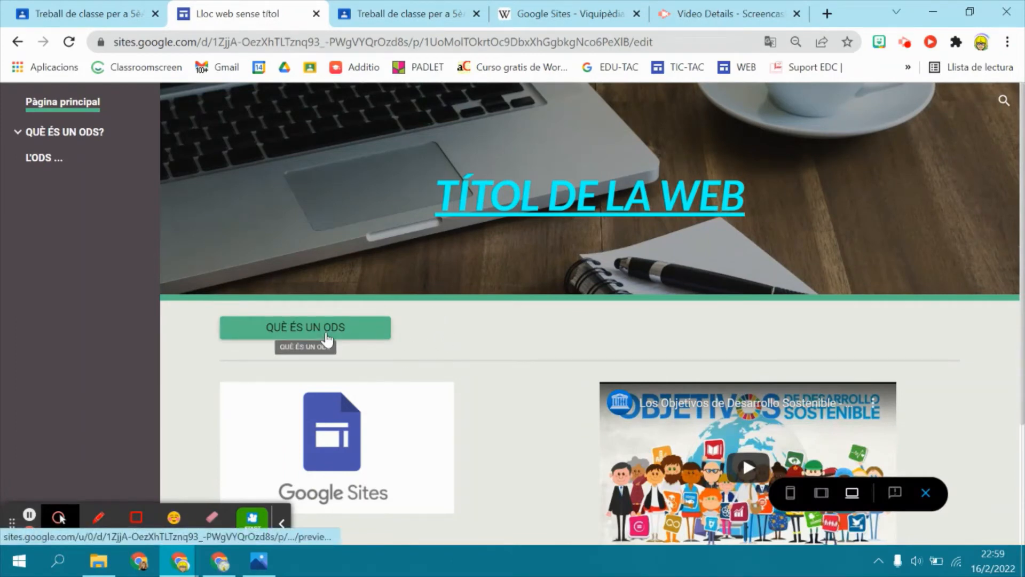
# Test the "QUÈ ÉS UN ODS" button and the image link again in the preview, look over the footer, and exit the preview.
pyautogui.click(310, 328)
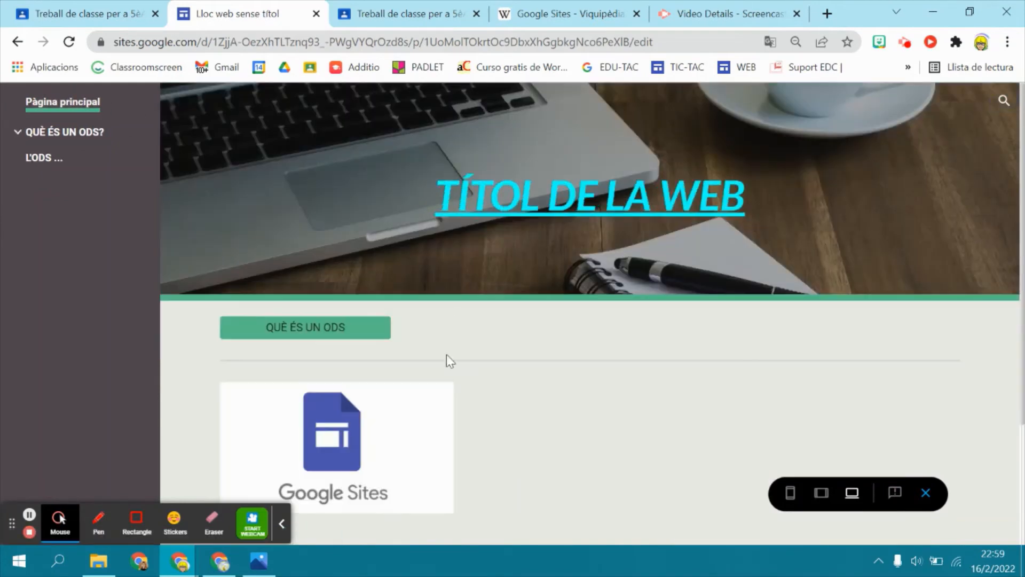
pyautogui.click(366, 451)
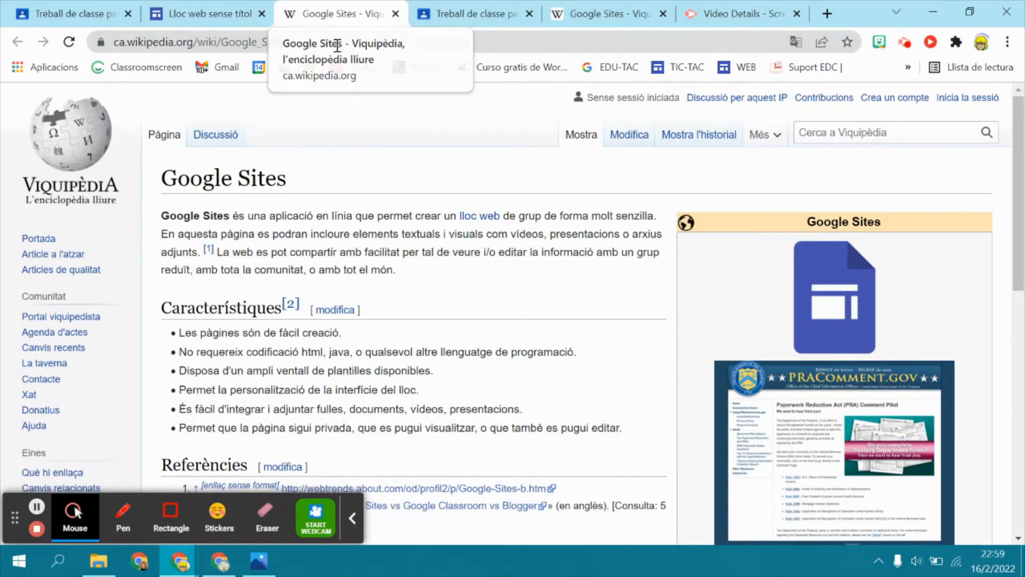
pyautogui.click(185, 13)
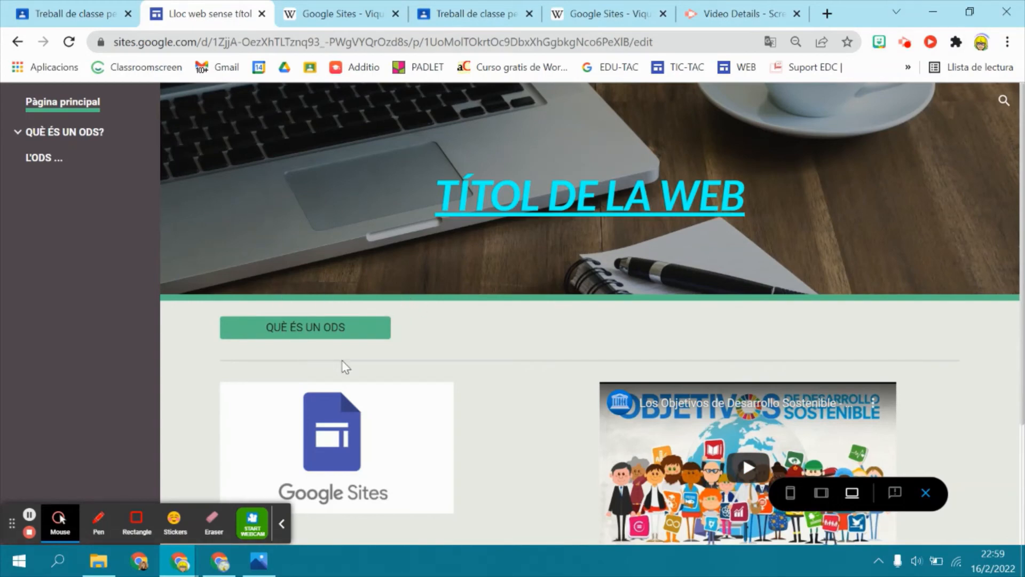
pyautogui.scroll(-3, 403, 366)
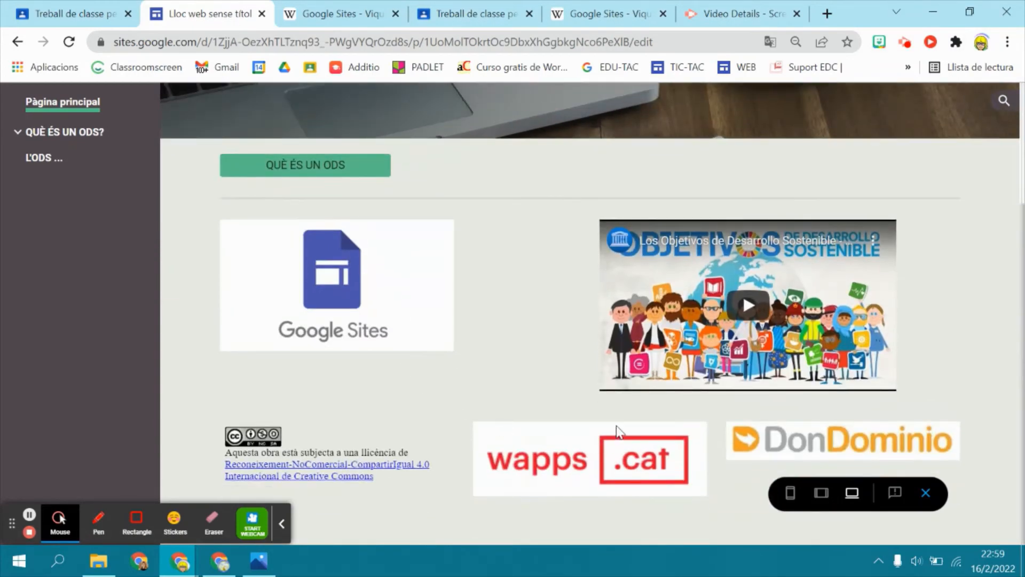
pyautogui.click(926, 493)
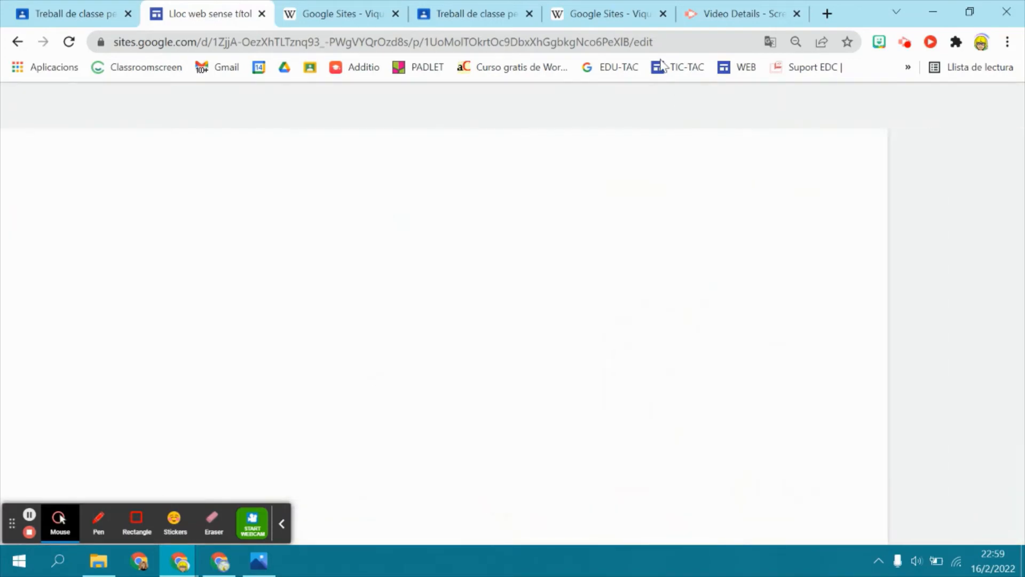
# Load the wapps.cat website in the browser tab that holds the originally searched Wikipedia article.
pyautogui.click(741, 7)
pyautogui.click(603, 14)
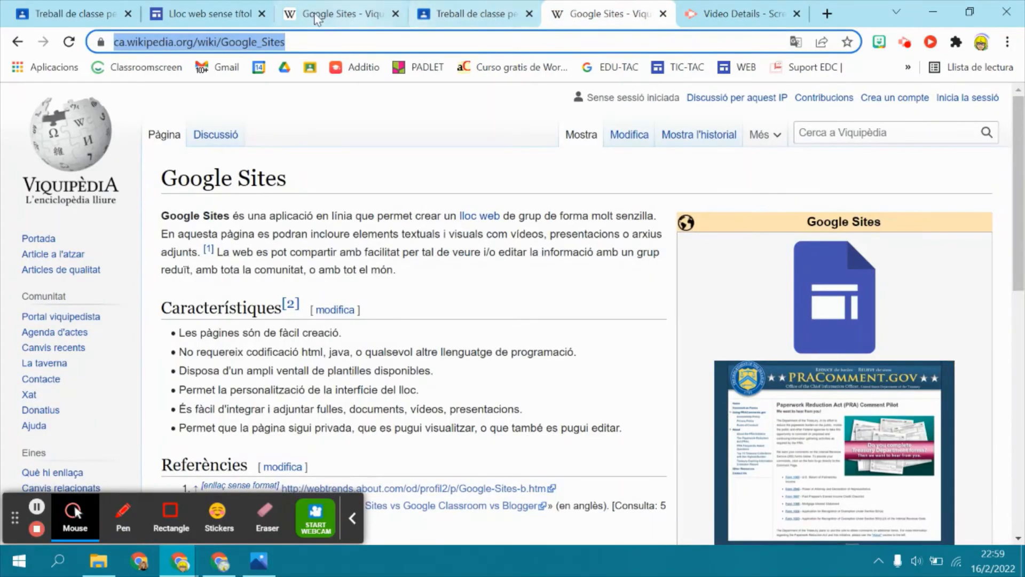
pyautogui.click(326, 45)
pyautogui.write('wapps')
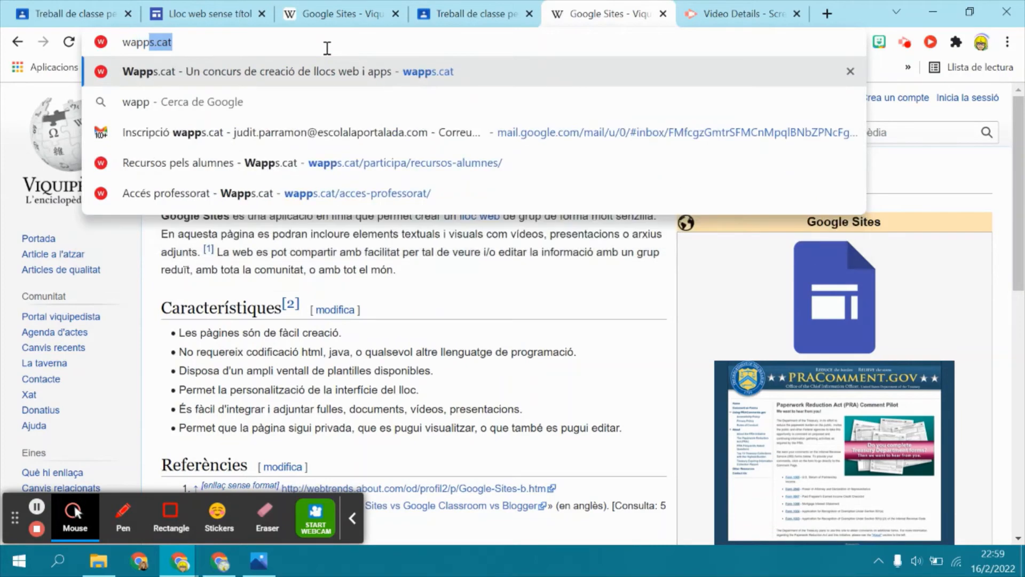
pyautogui.write('.cat')
pyautogui.press('Return')
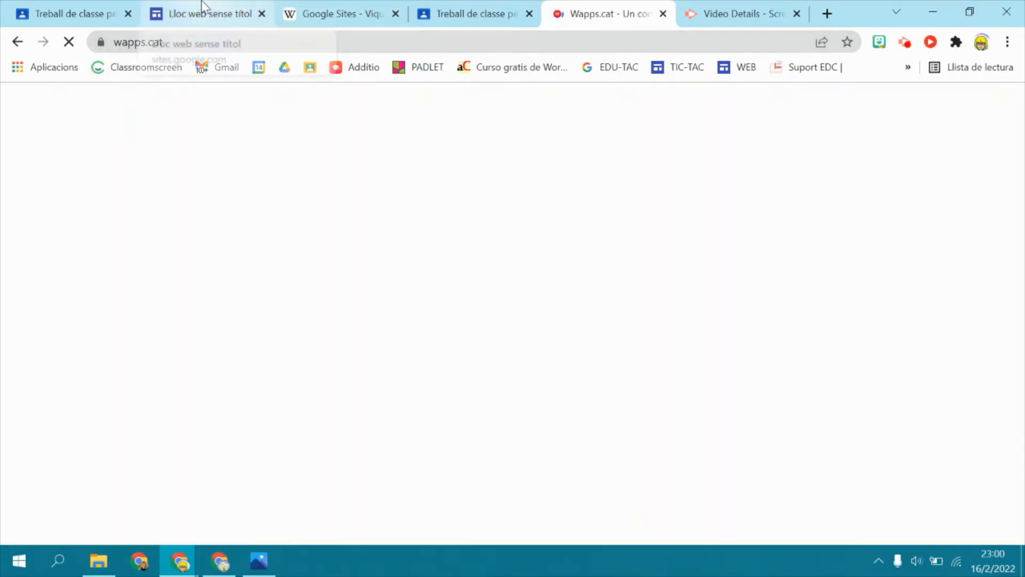
# Copy the web address of the wapps.cat home page.
pyautogui.click(159, 42)
pyautogui.hotkey('ctrl', 'c')
pyautogui.rightClick(171, 43)
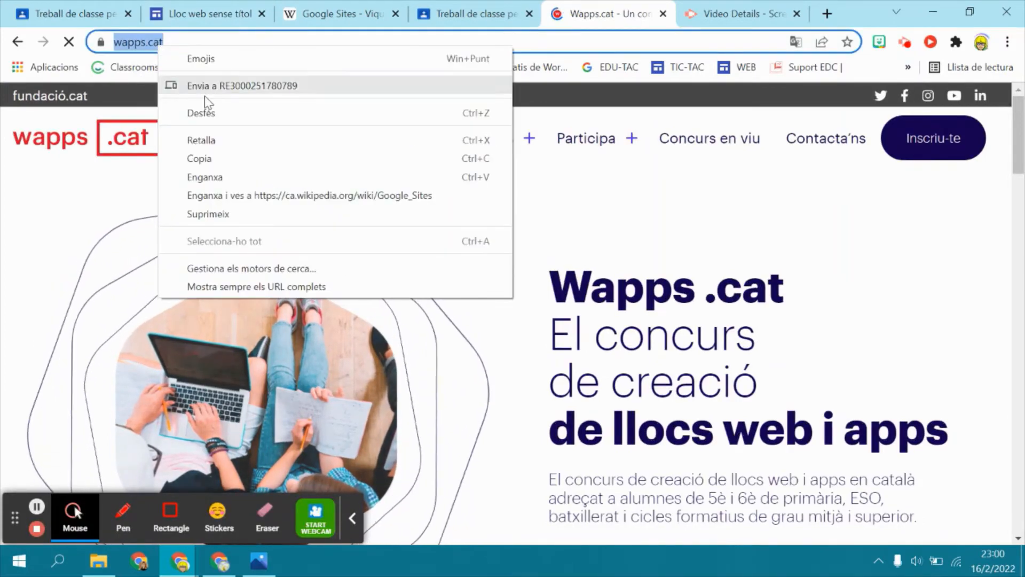
pyautogui.click(209, 156)
pyautogui.click(203, 13)
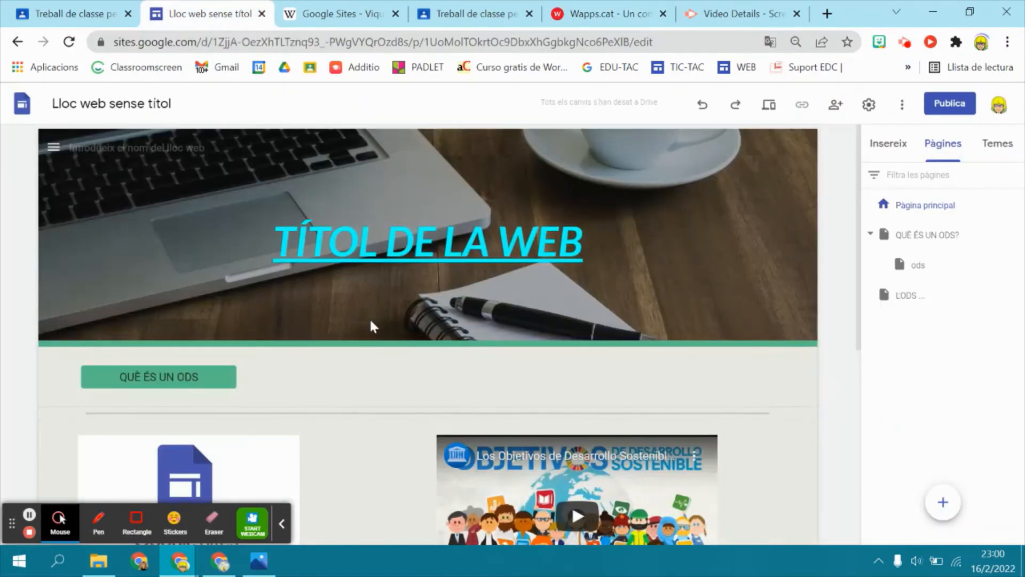
pyautogui.scroll(-10, 430, 405)
pyautogui.scroll(-1, 428, 401)
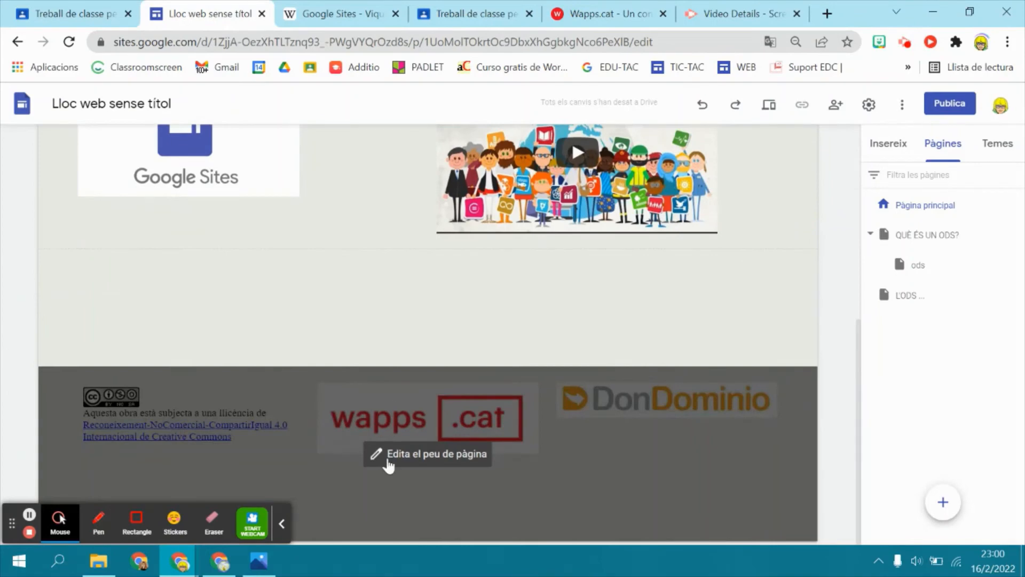
pyautogui.click(438, 463)
pyautogui.click(404, 430)
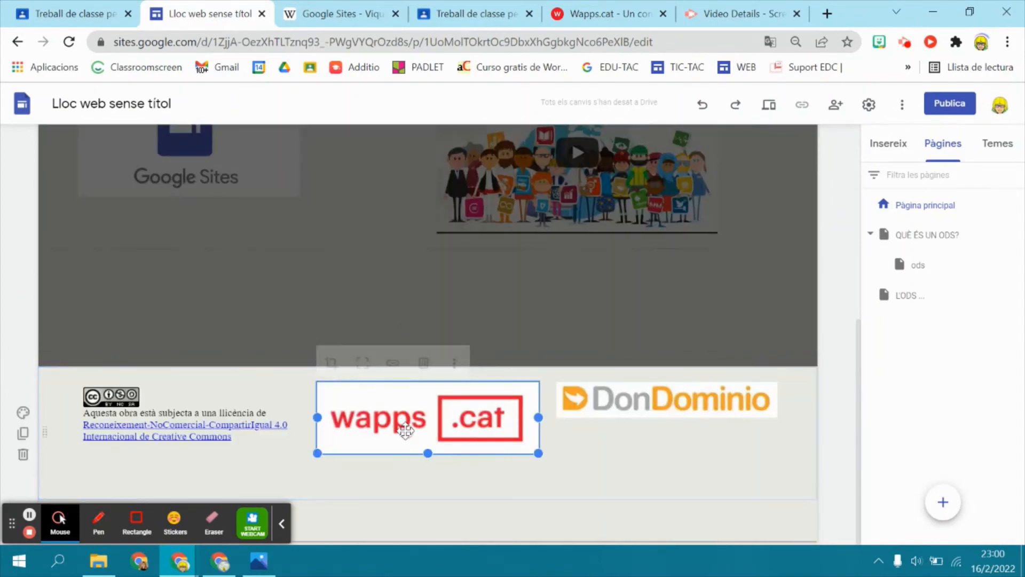
pyautogui.click(395, 361)
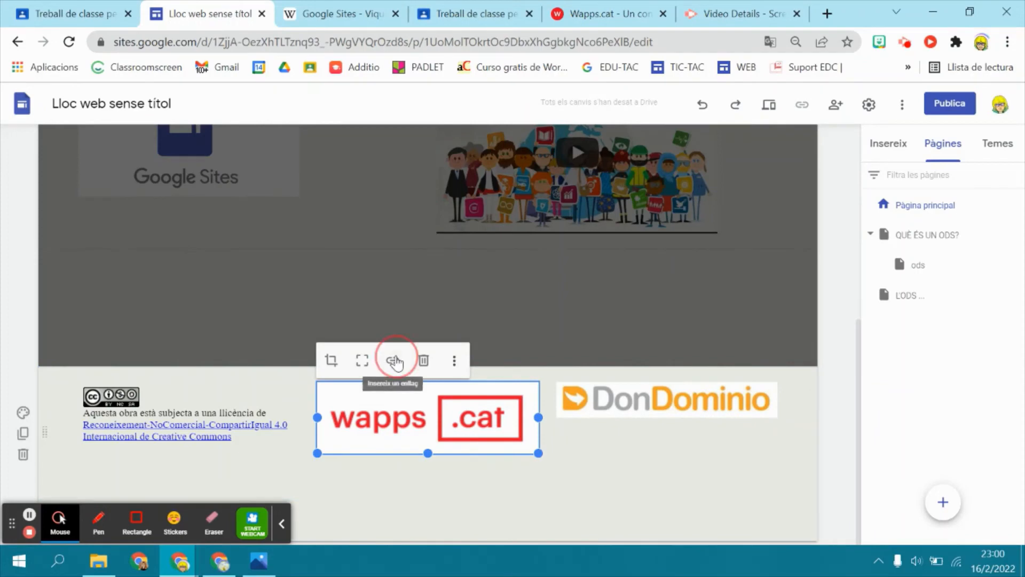
pyautogui.hotkey('ctrl', 'v')
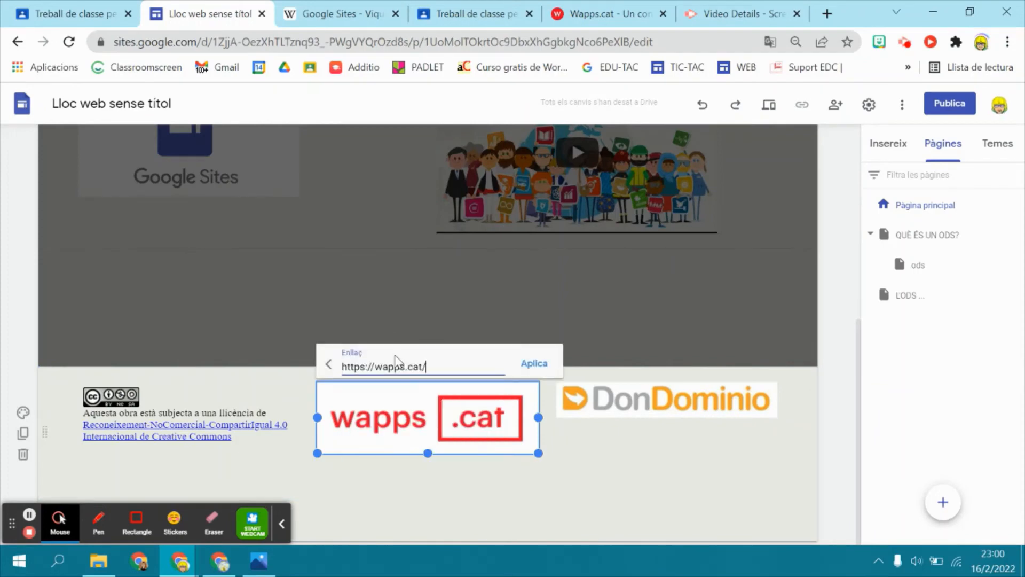
pyautogui.click(540, 366)
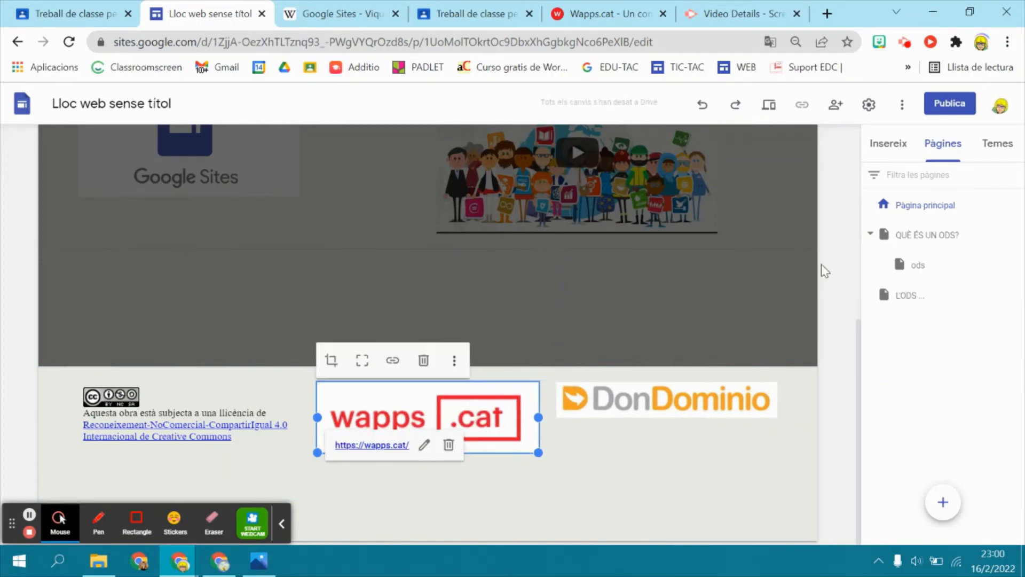
pyautogui.click(586, 491)
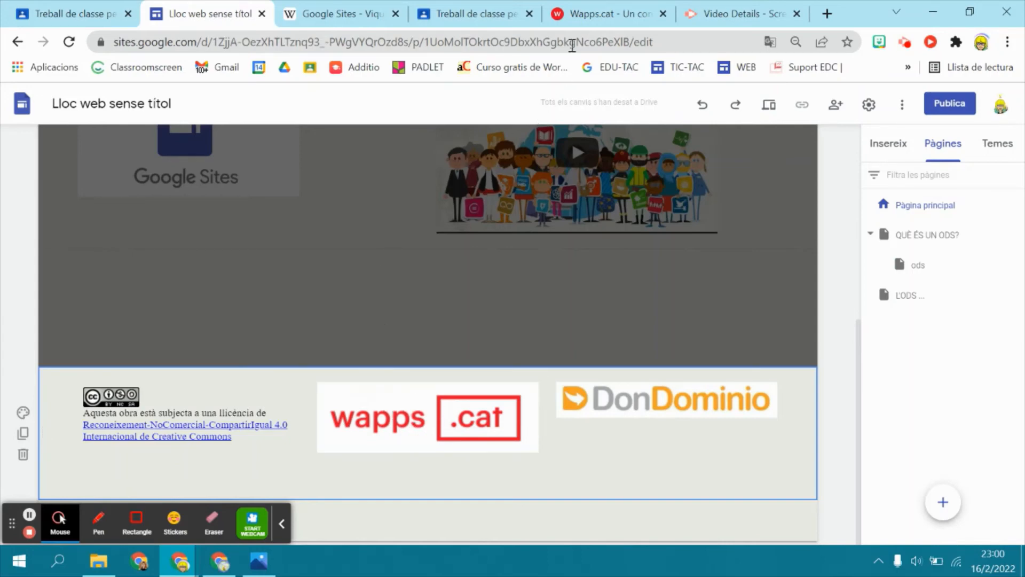
# Close the wapps.cat browser tab and return to the site being edited.
pyautogui.click(588, 14)
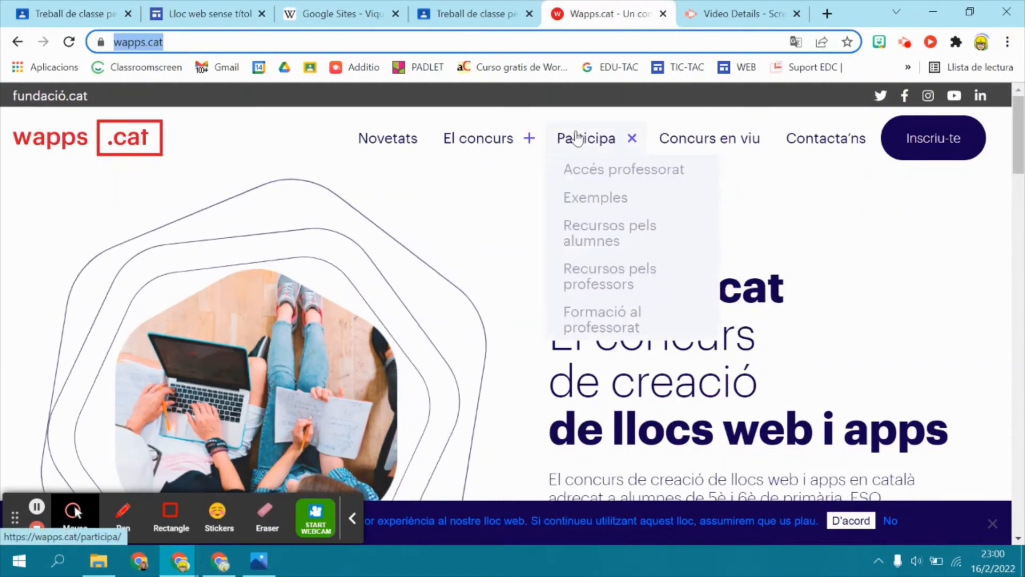
pyautogui.click(663, 13)
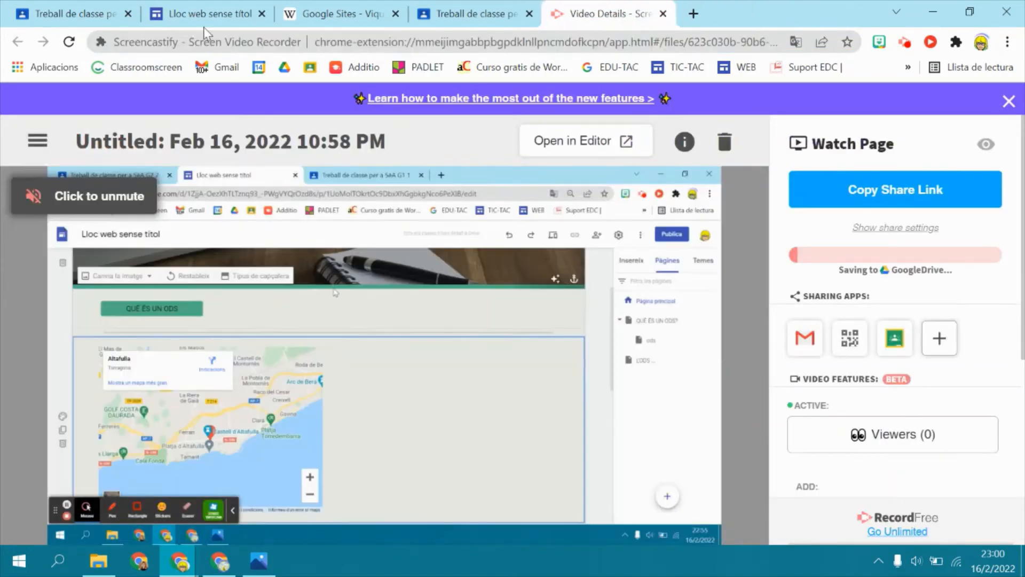
pyautogui.click(204, 1)
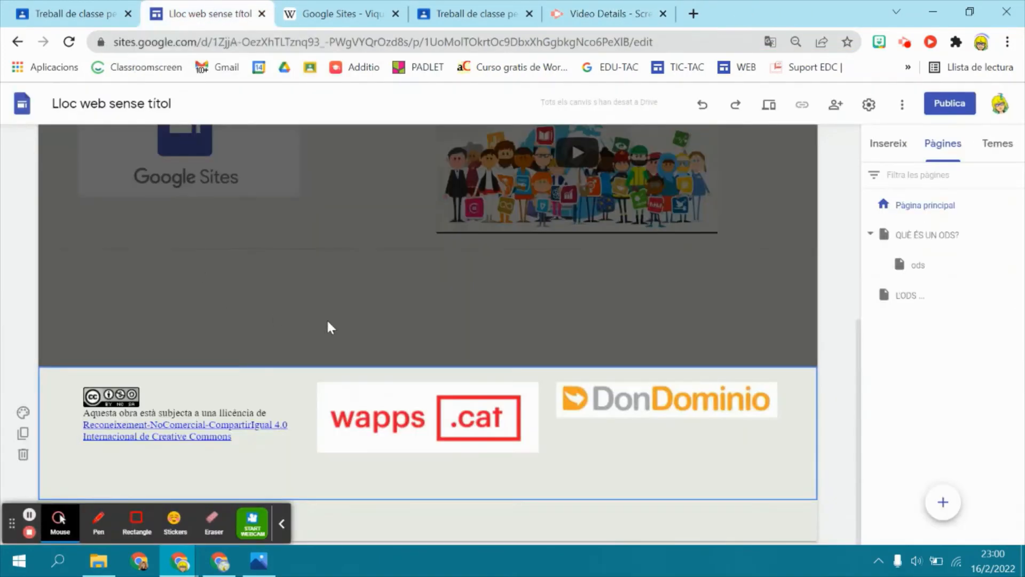
# Start publishing the site and set its web address to titolweb.
pyautogui.scroll(5, 479, 304)
pyautogui.scroll(3, 480, 305)
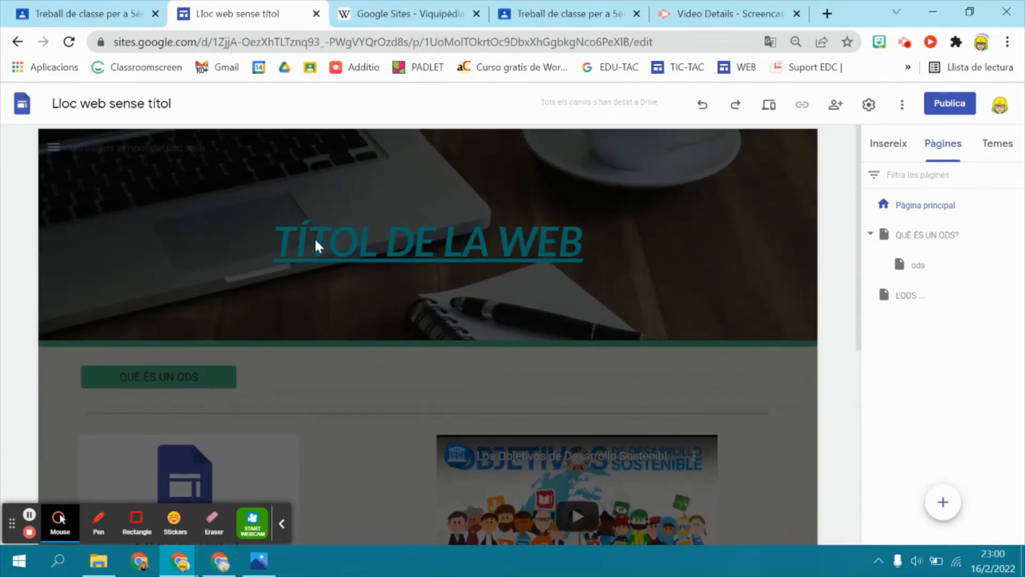
pyautogui.click(949, 104)
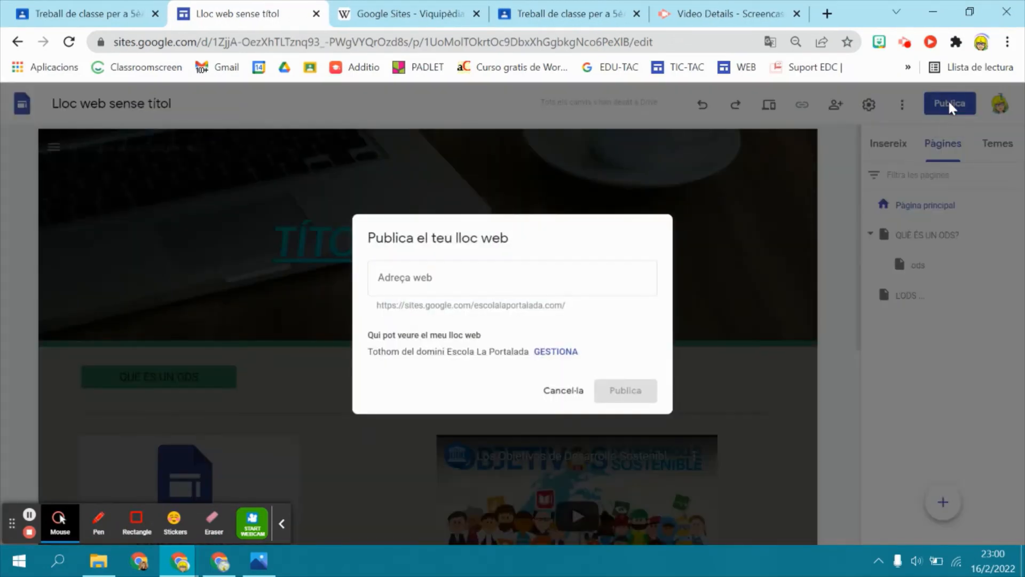
pyautogui.click(457, 287)
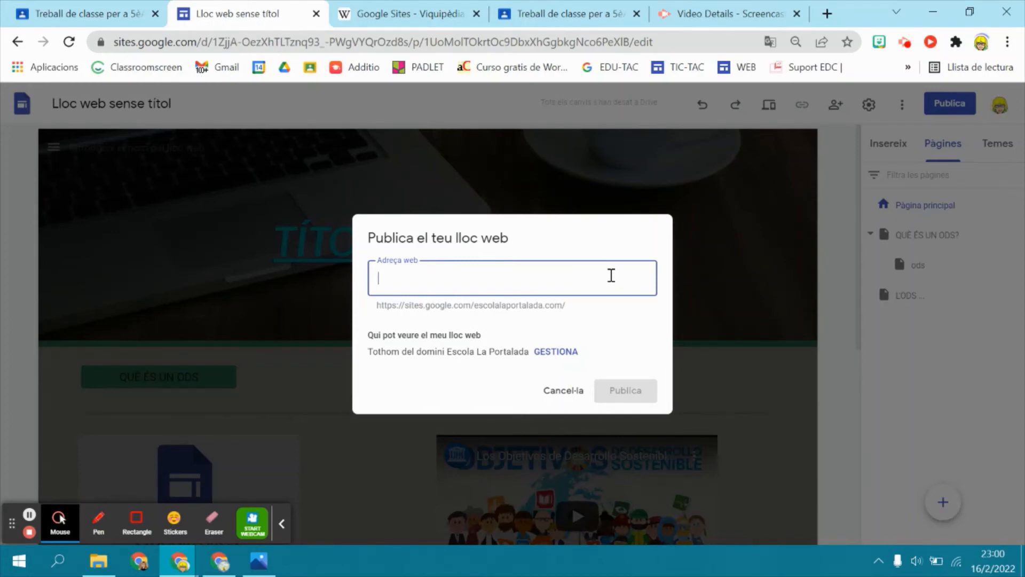
pyautogui.write('titolweb')
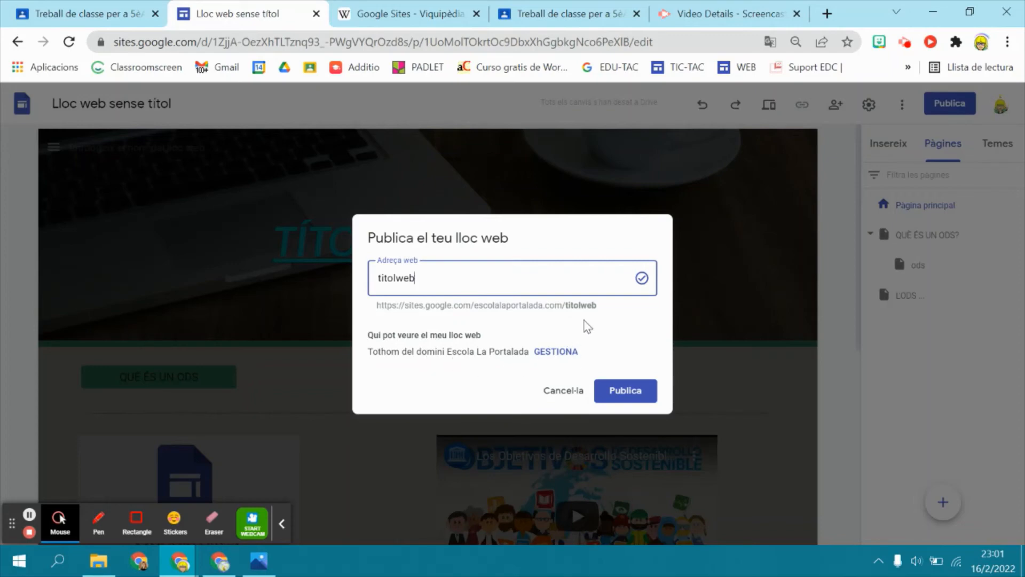
# Set the published site's link access to Públic and publish the site.
pyautogui.click(552, 353)
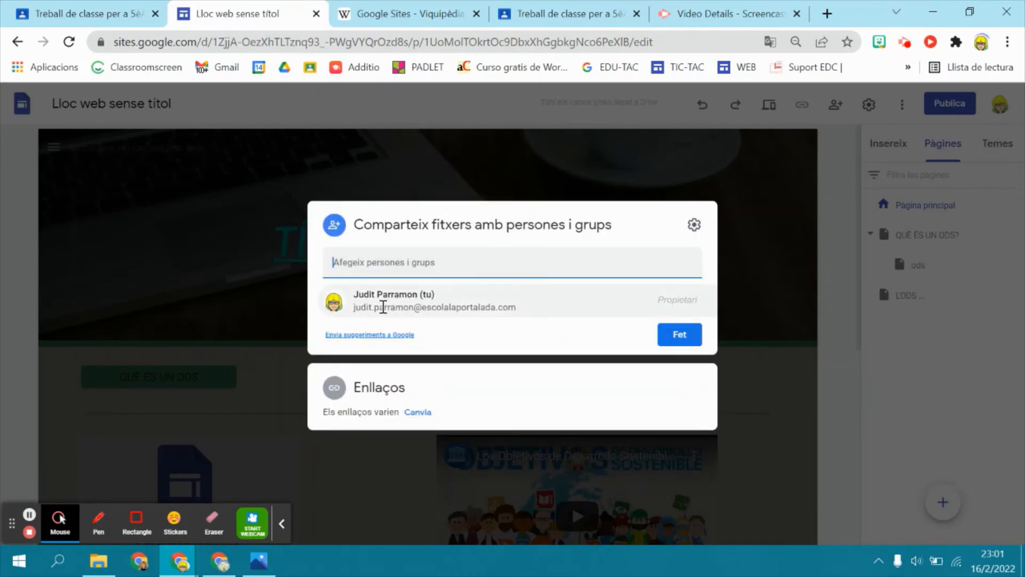
pyautogui.click(418, 414)
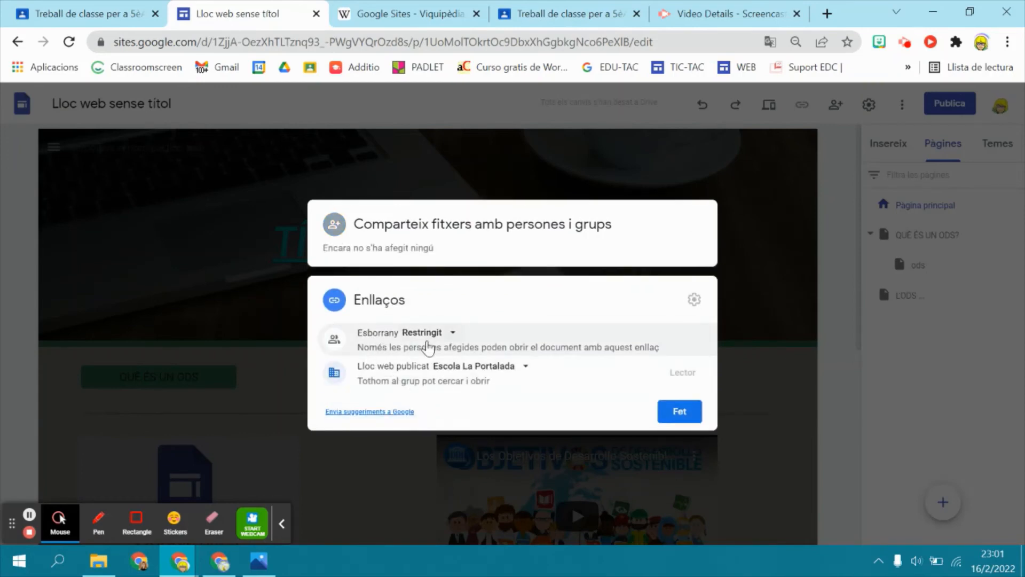
pyautogui.click(499, 373)
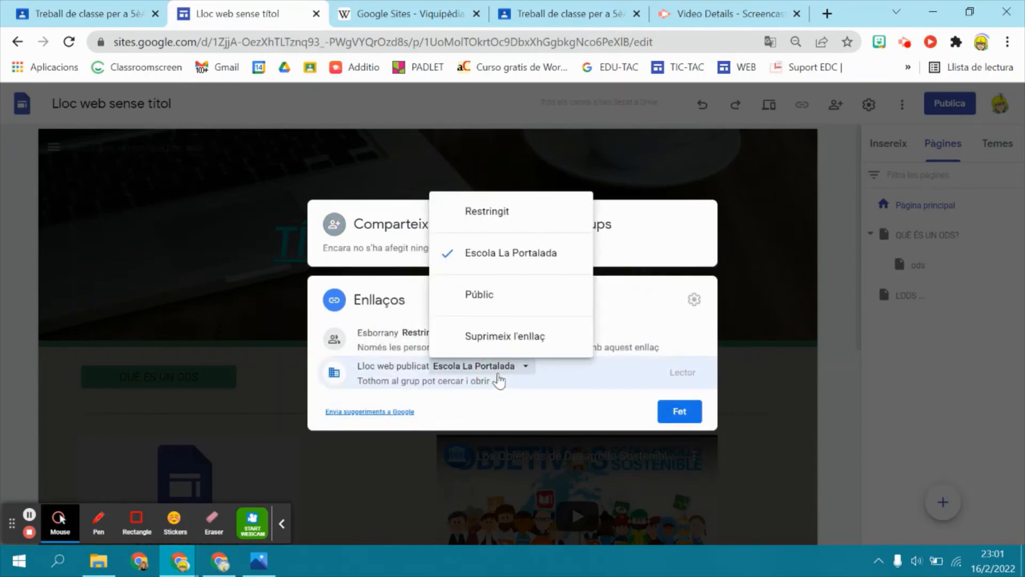
pyautogui.click(488, 298)
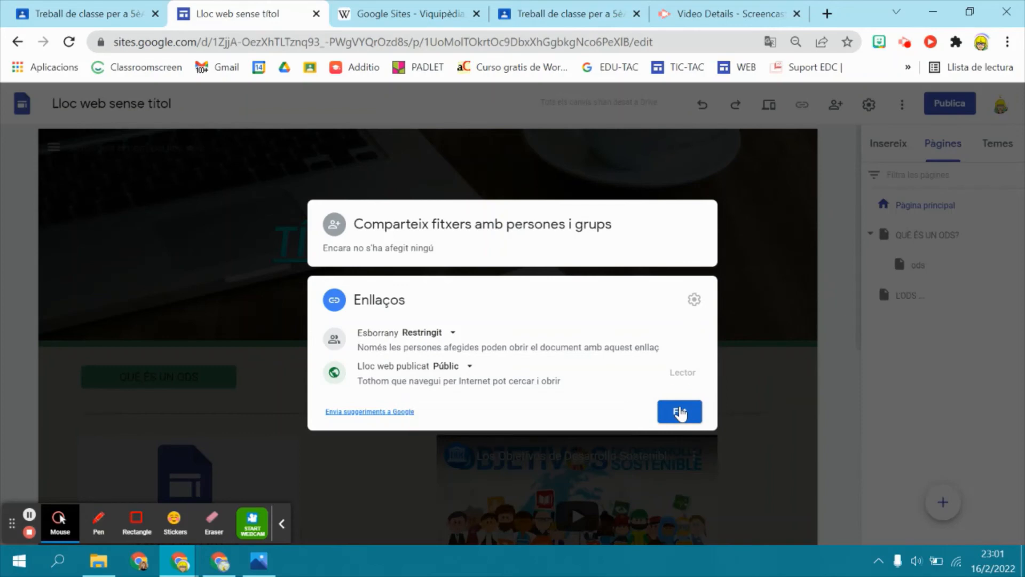
pyautogui.click(680, 412)
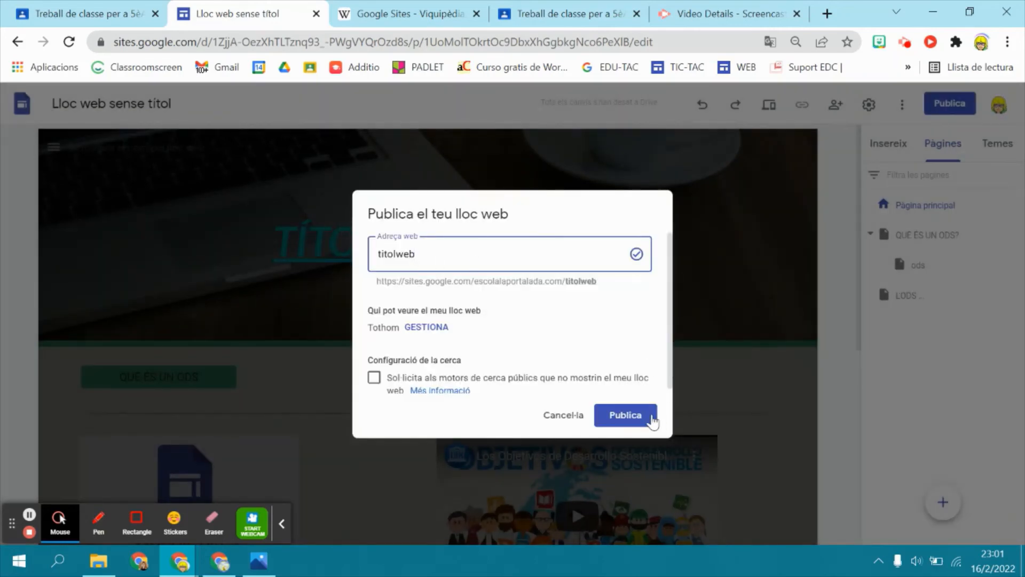
pyautogui.click(631, 422)
pyautogui.click(630, 421)
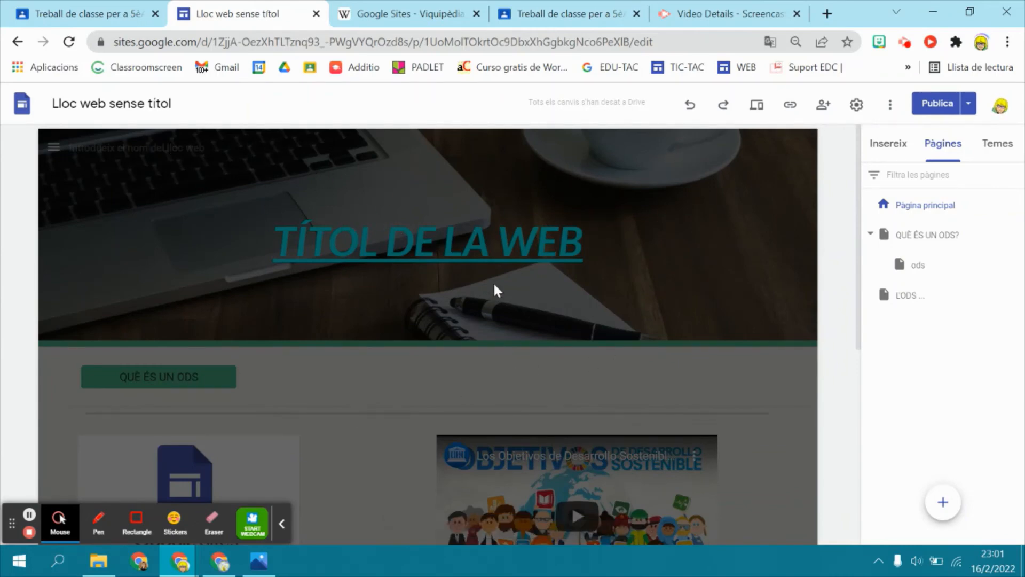
# Check the review page for unpublished changes and return to the editor.
pyautogui.click(931, 107)
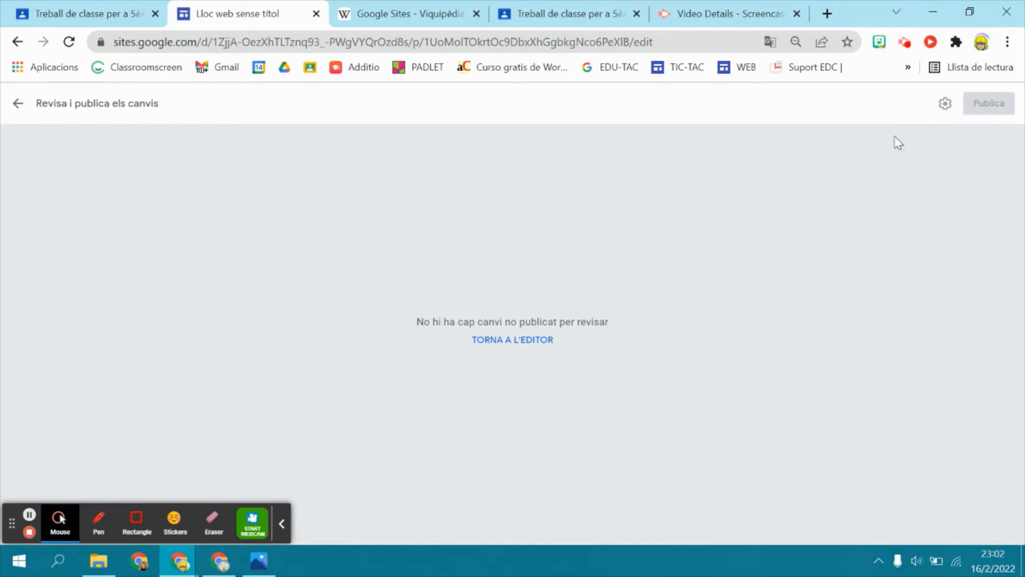
pyautogui.click(502, 340)
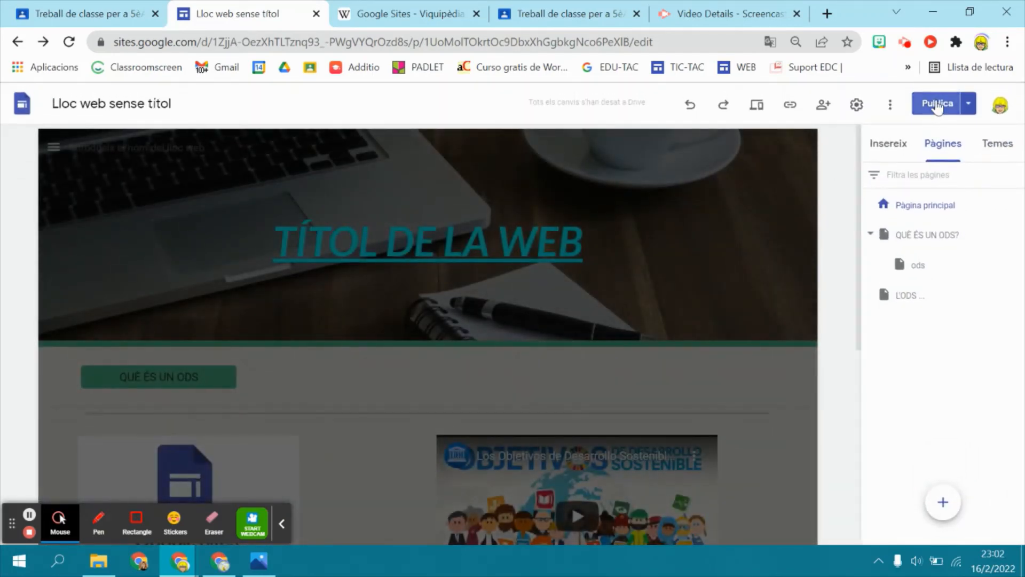
pyautogui.click(937, 106)
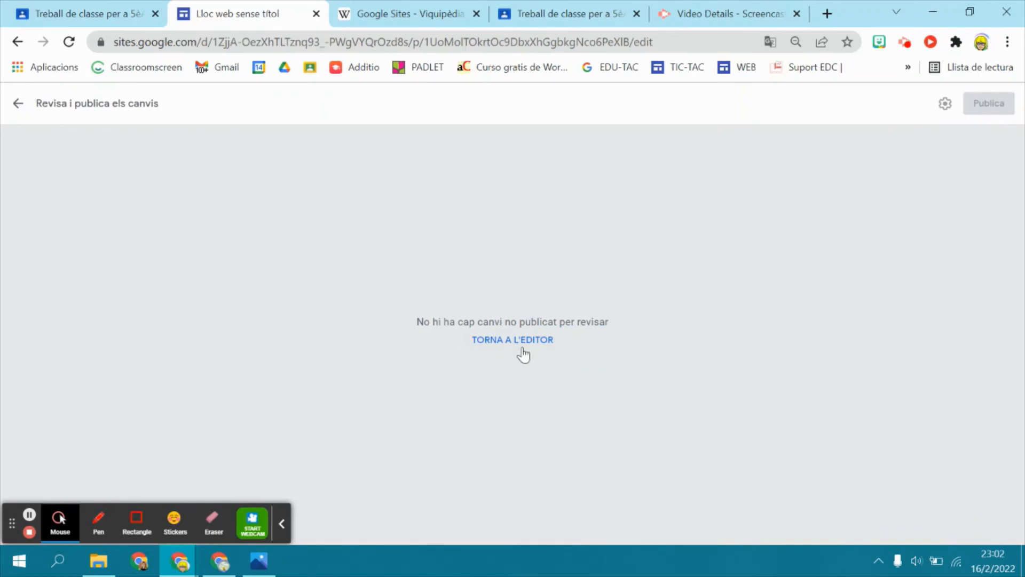
pyautogui.click(19, 103)
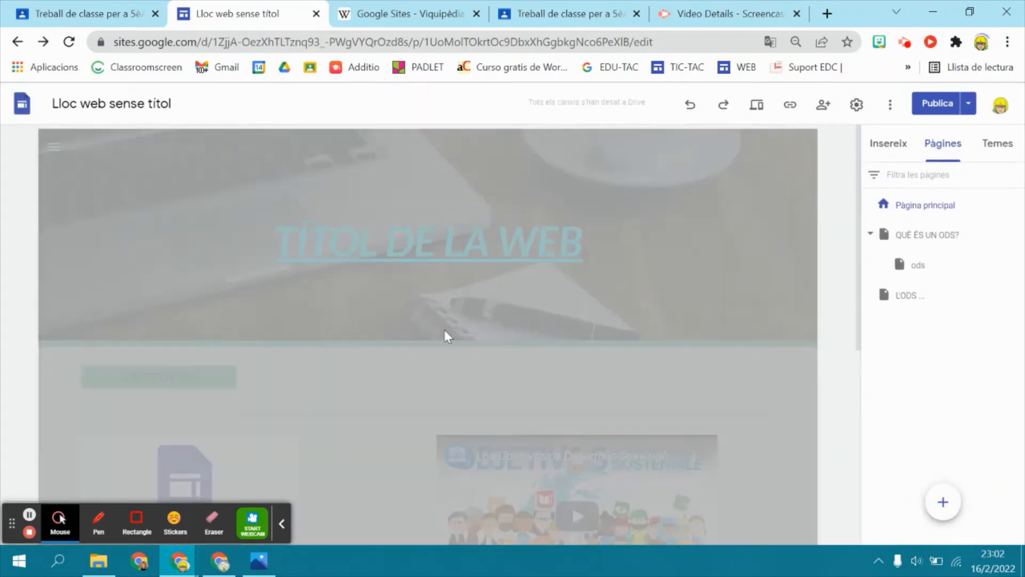
# Delete the Google Sites image from the home page and publish the updated page.
pyautogui.scroll(-5, 550, 401)
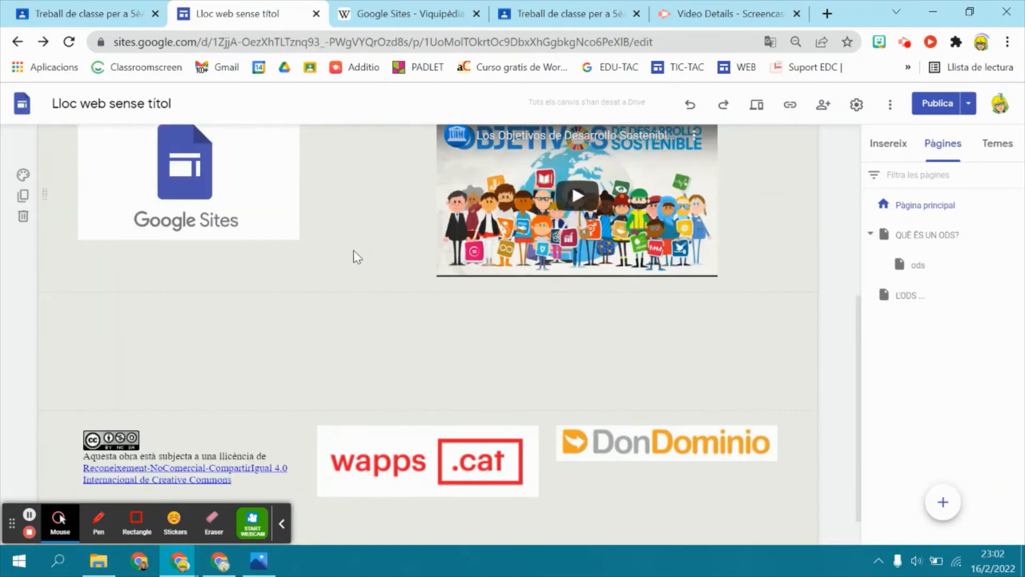
pyautogui.scroll(3, 321, 256)
pyautogui.click(268, 313)
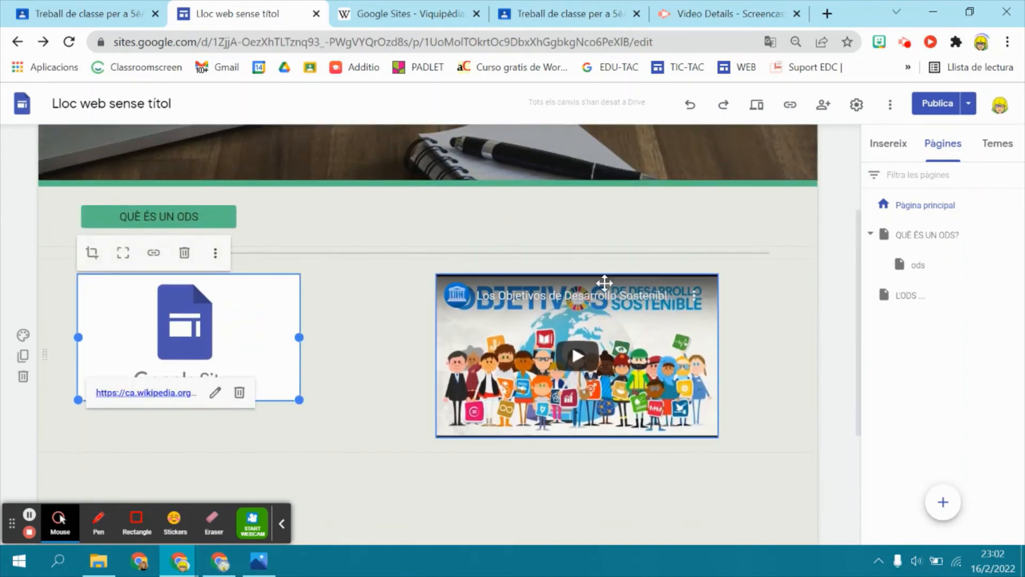
pyautogui.click(184, 252)
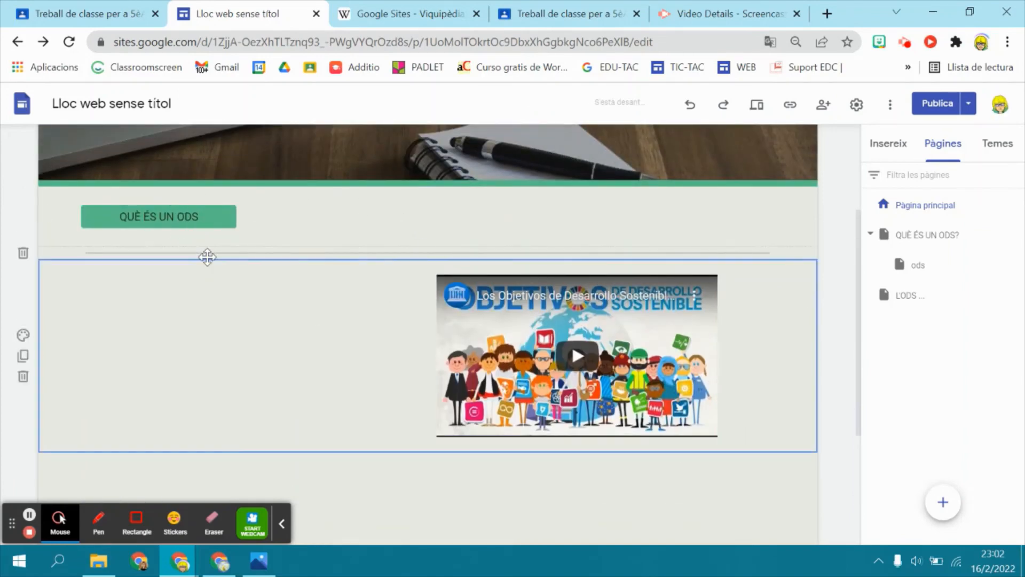
pyautogui.click(937, 104)
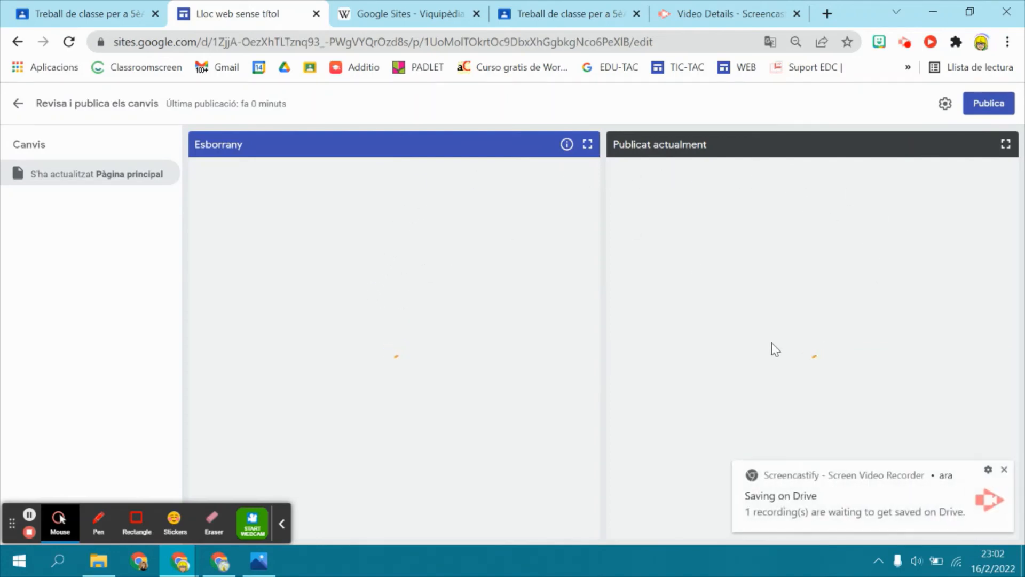
pyautogui.click(992, 107)
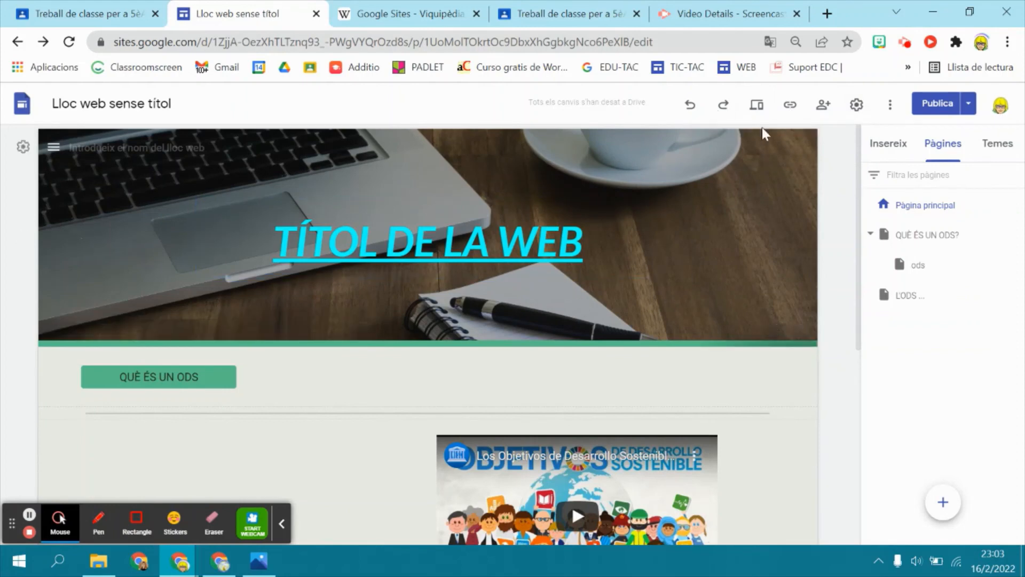
# Preview the home page at large-screen and phone size, and return to the editor.
pyautogui.click(757, 106)
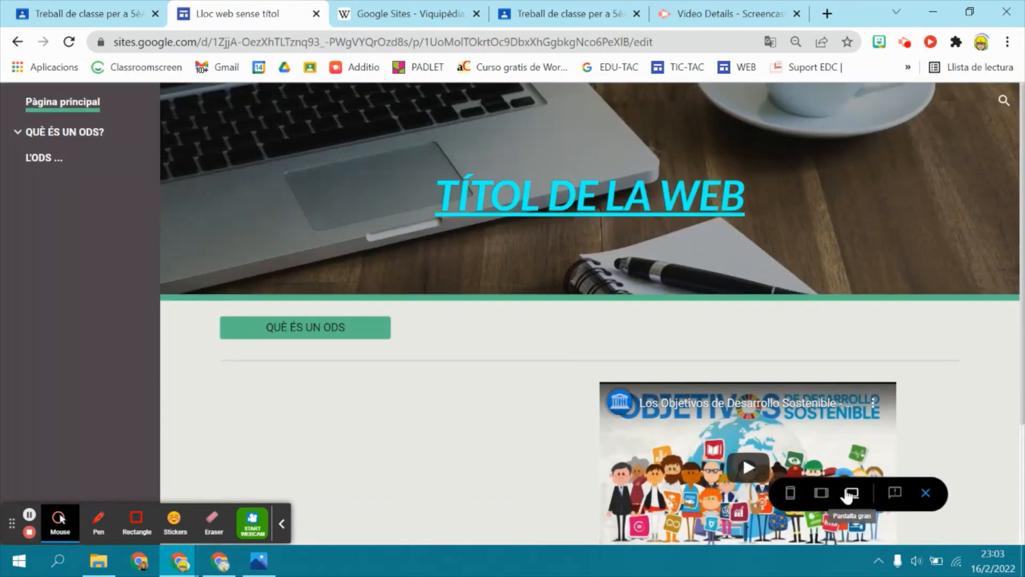
pyautogui.click(789, 492)
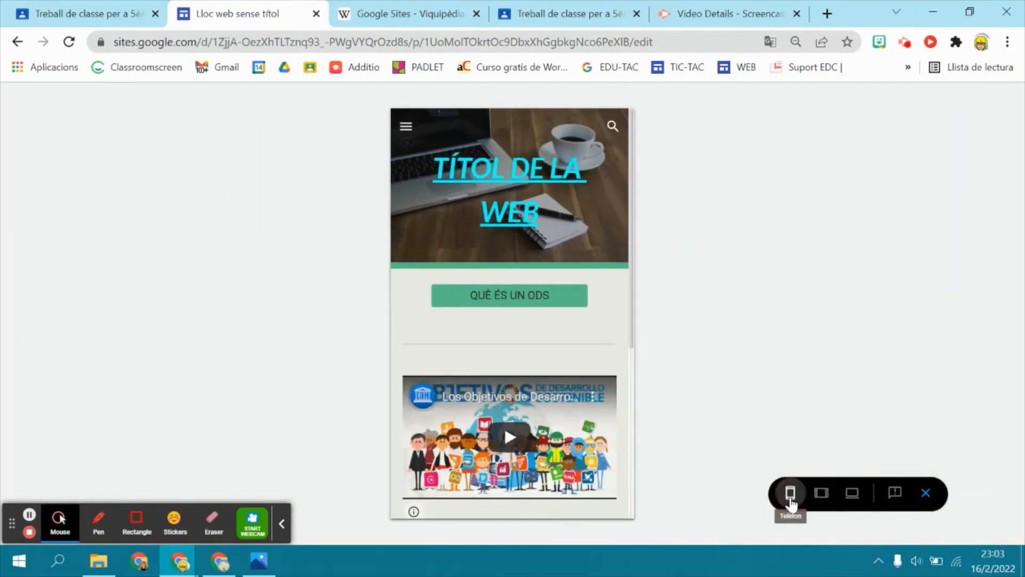
pyautogui.click(926, 492)
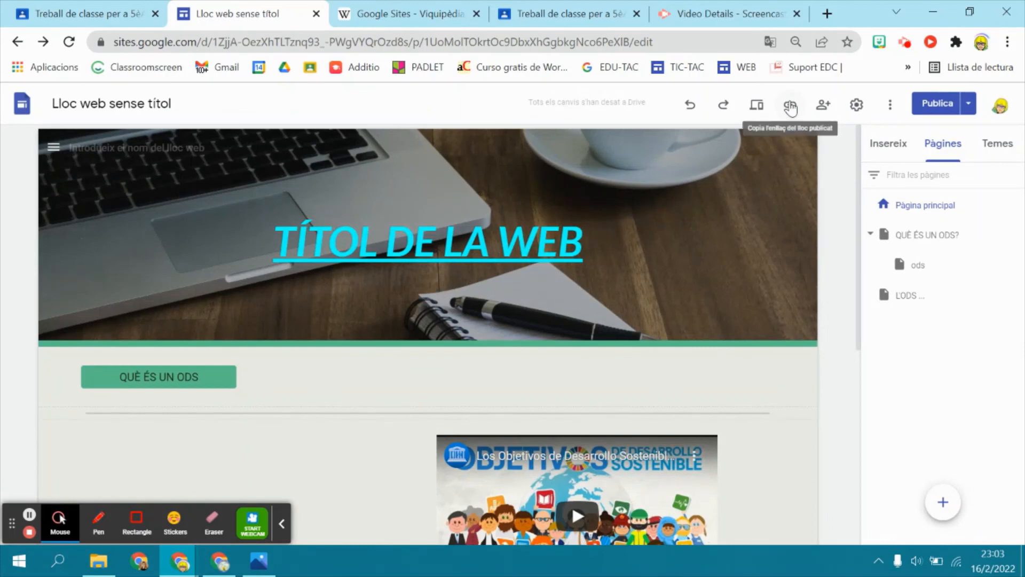
# Copy the published site's link, view the live page in a new browser tab and close that tab.
pyautogui.click(790, 105)
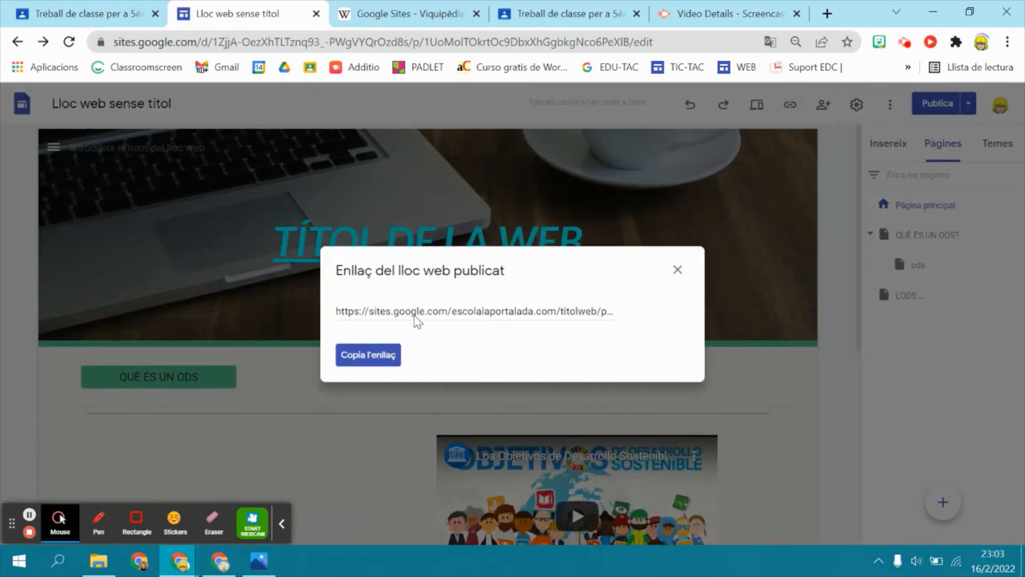
pyautogui.click(383, 355)
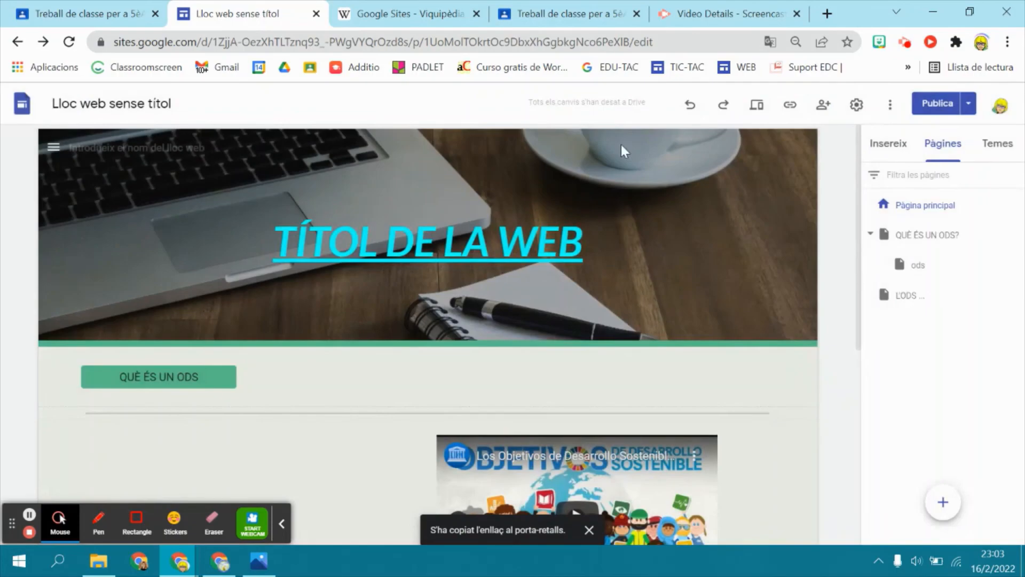
pyautogui.click(827, 13)
pyautogui.hotkey('ctrl', 'v')
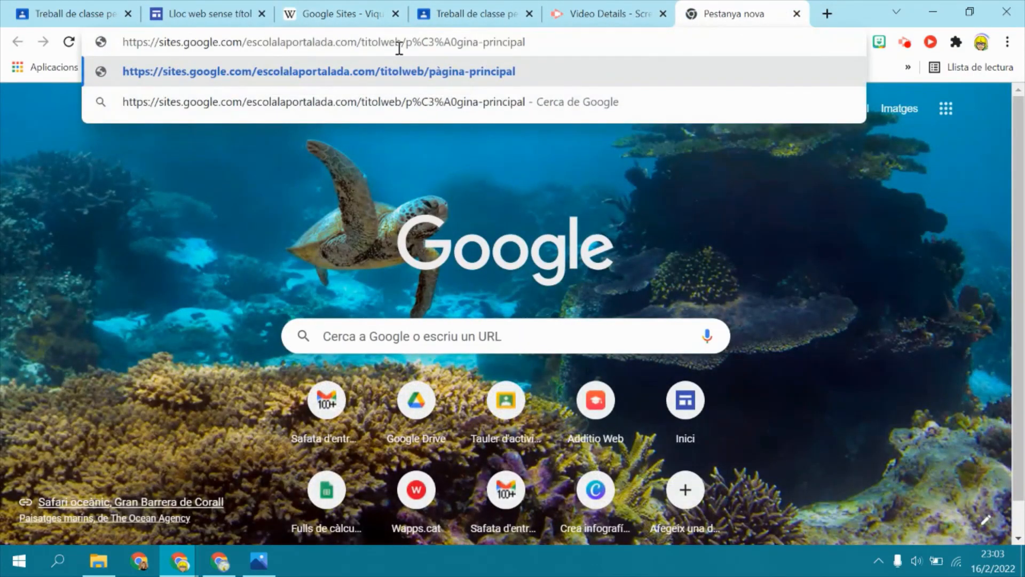
pyautogui.press('Return')
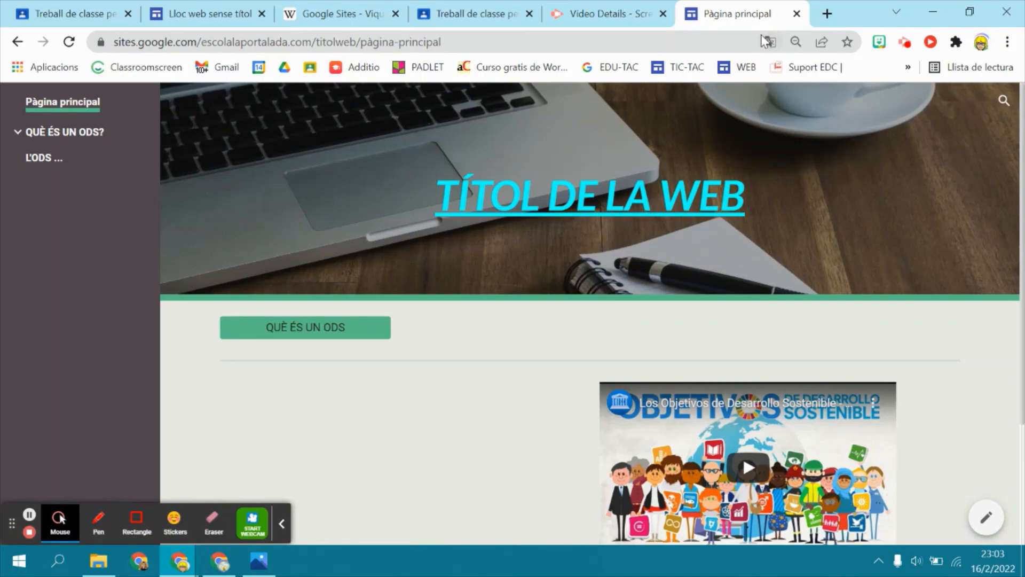
pyautogui.click(796, 13)
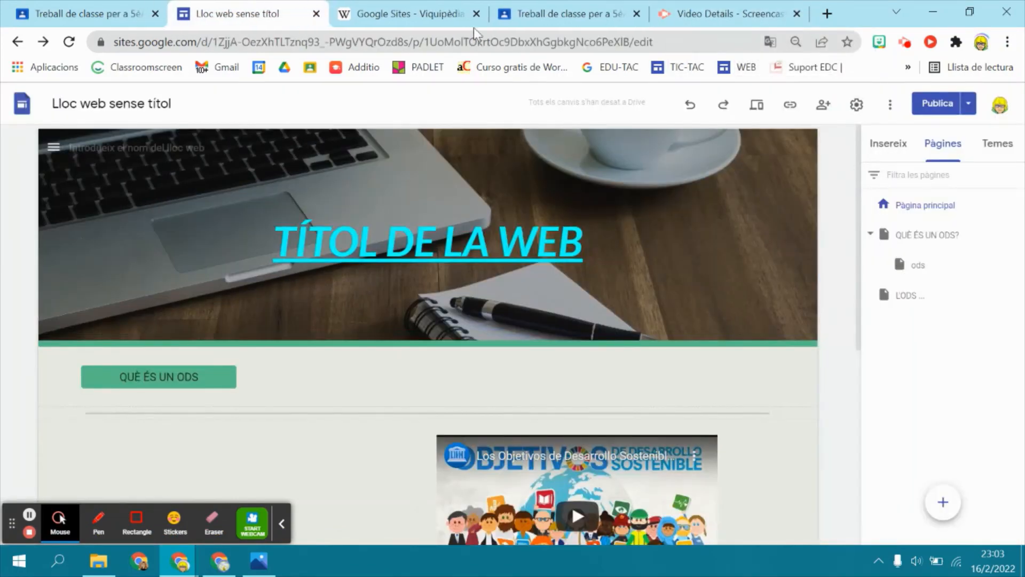
pyautogui.click(547, 8)
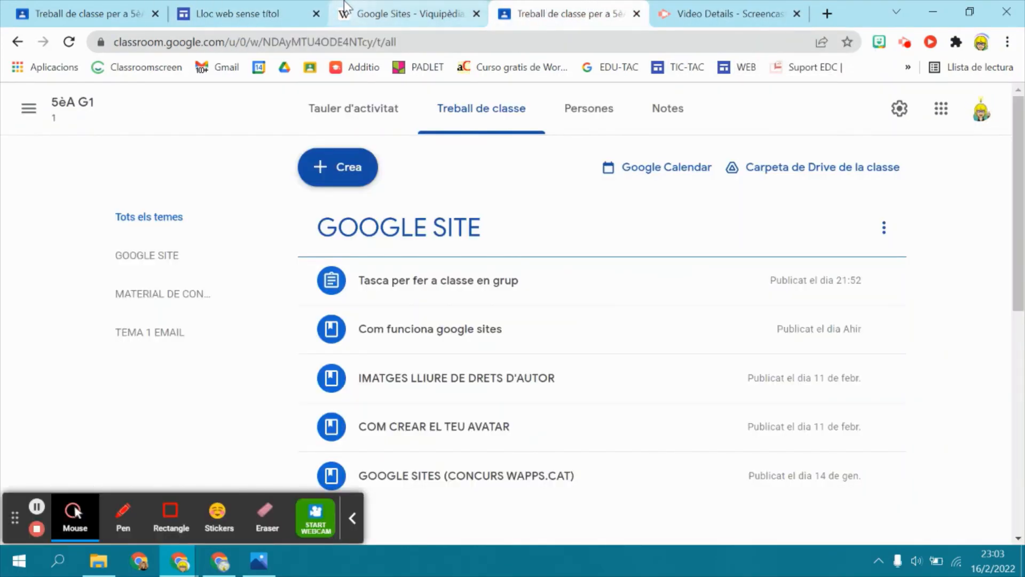
pyautogui.click(235, 14)
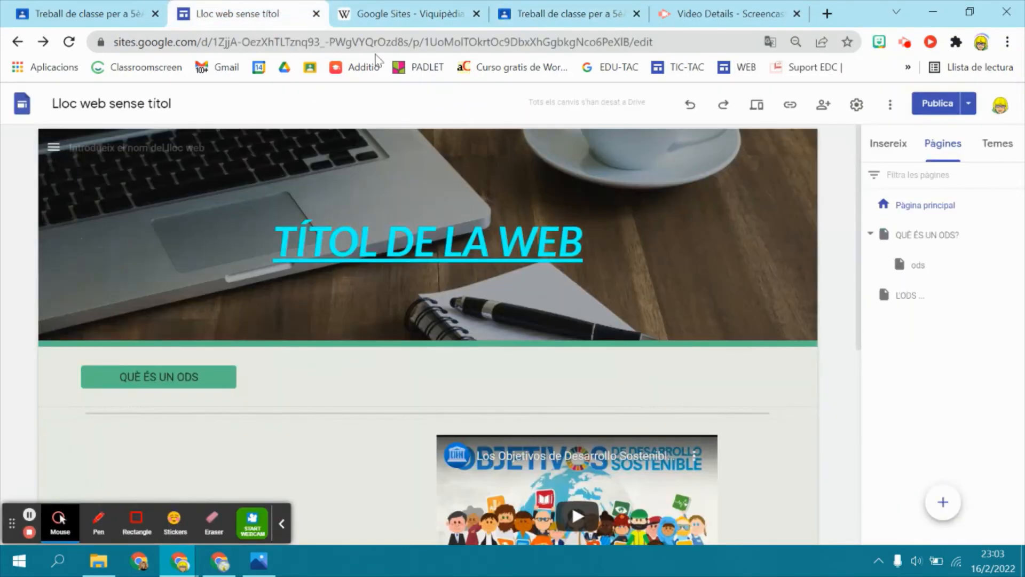
# Try the navigation colours Blanc and Negre in the site settings and restore Transparent.
pyautogui.click(857, 105)
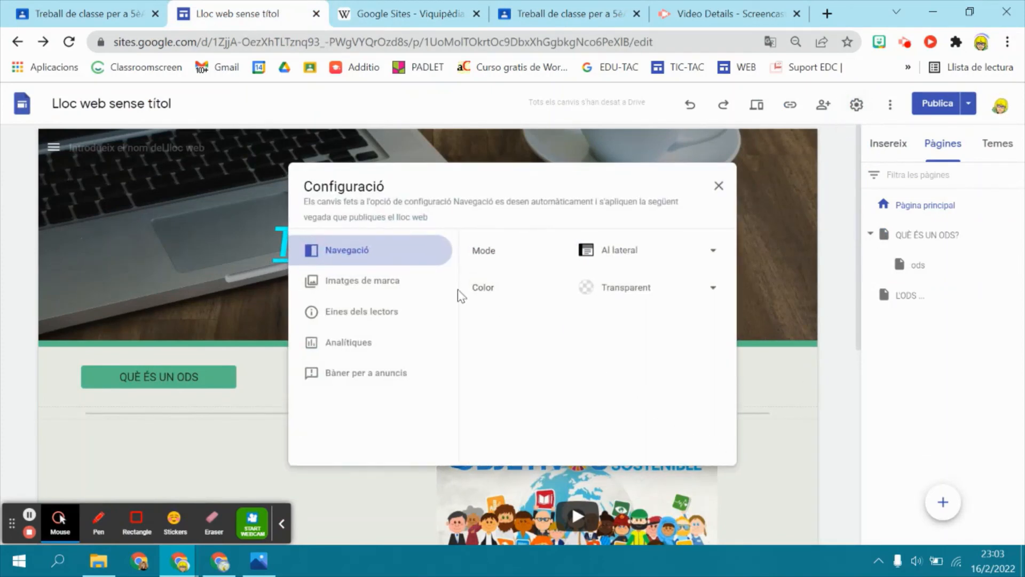
pyautogui.click(634, 291)
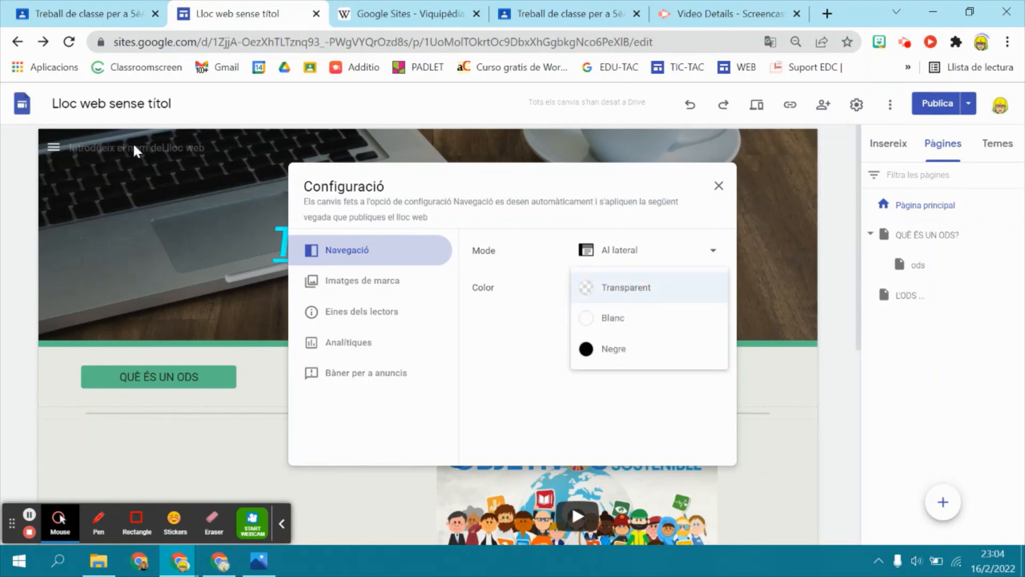
pyautogui.click(614, 317)
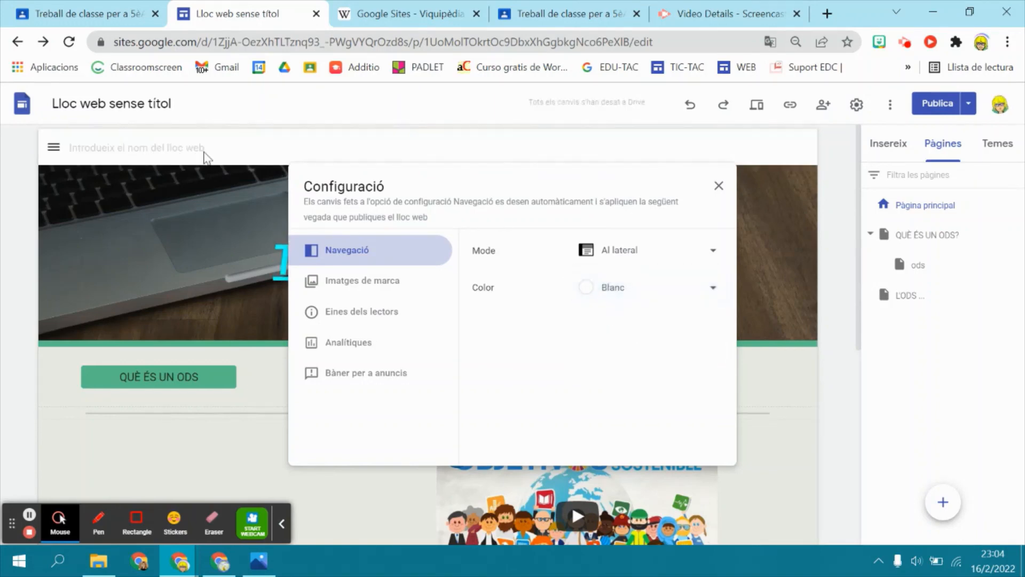
pyautogui.click(639, 303)
pyautogui.click(629, 325)
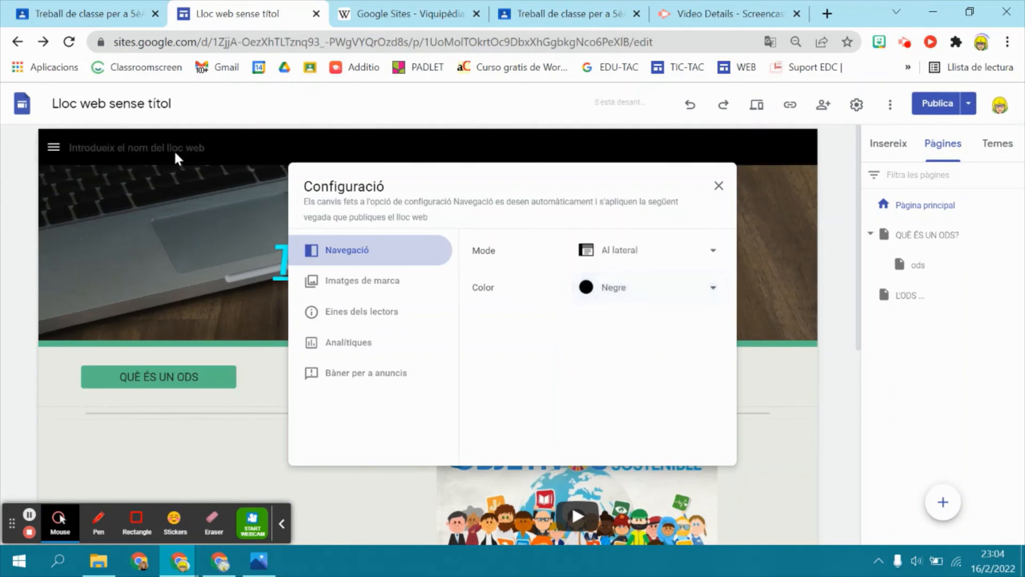
pyautogui.click(661, 292)
pyautogui.click(619, 237)
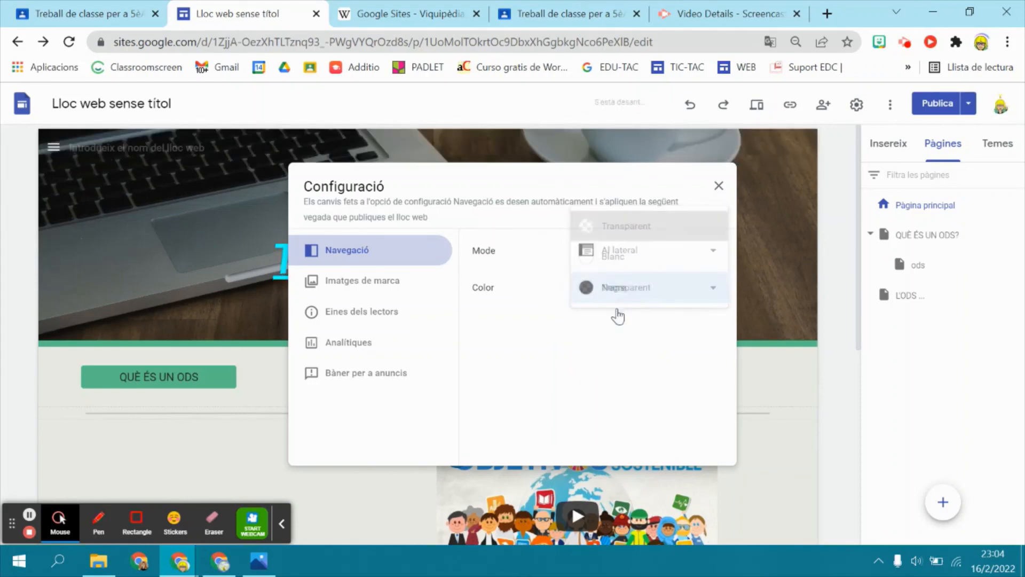
# Keep the navigation mode at Al lateral, close the settings and inspect the page's side navigation menu.
pyautogui.click(606, 257)
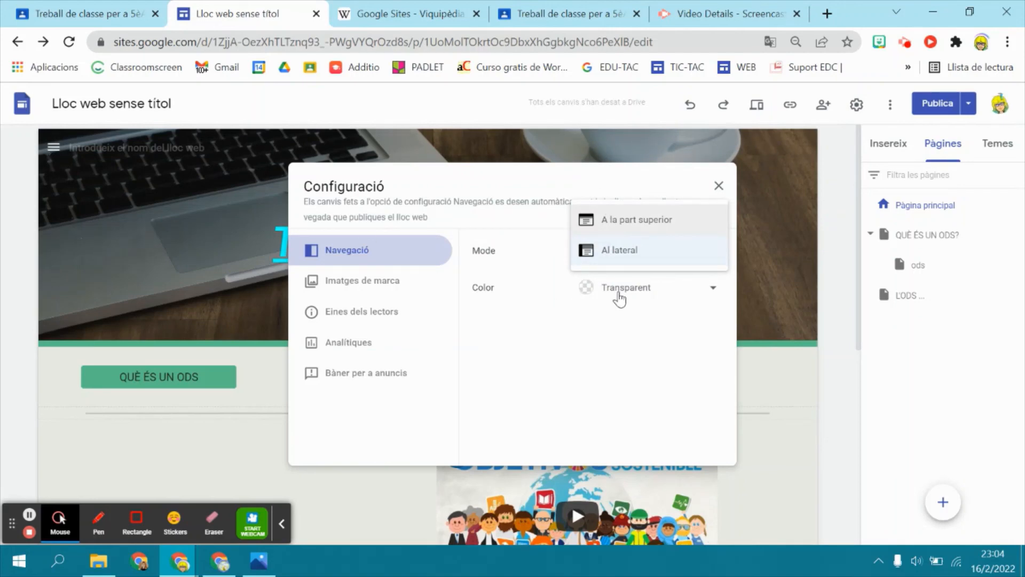
pyautogui.click(624, 252)
pyautogui.click(719, 185)
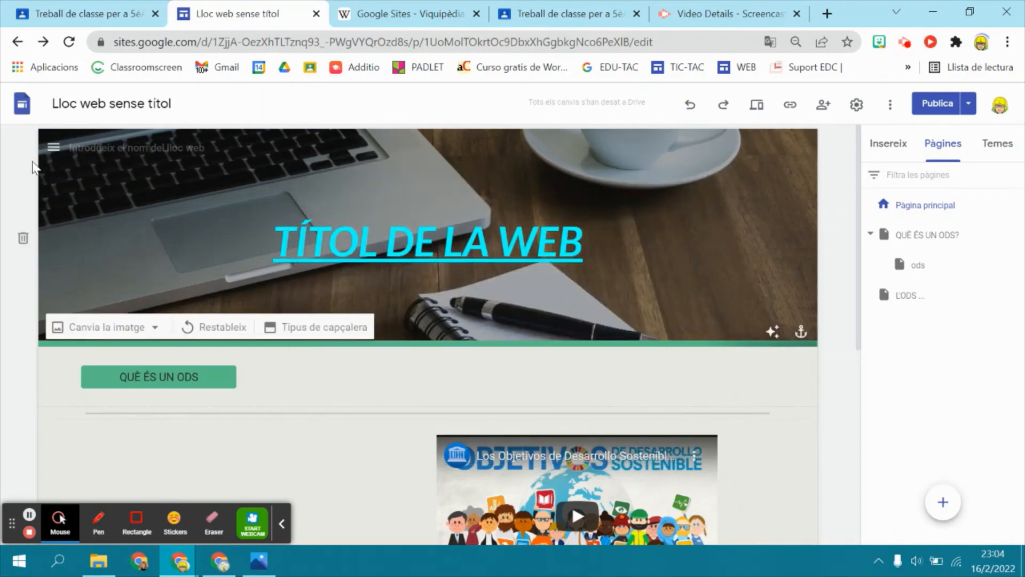
pyautogui.click(54, 146)
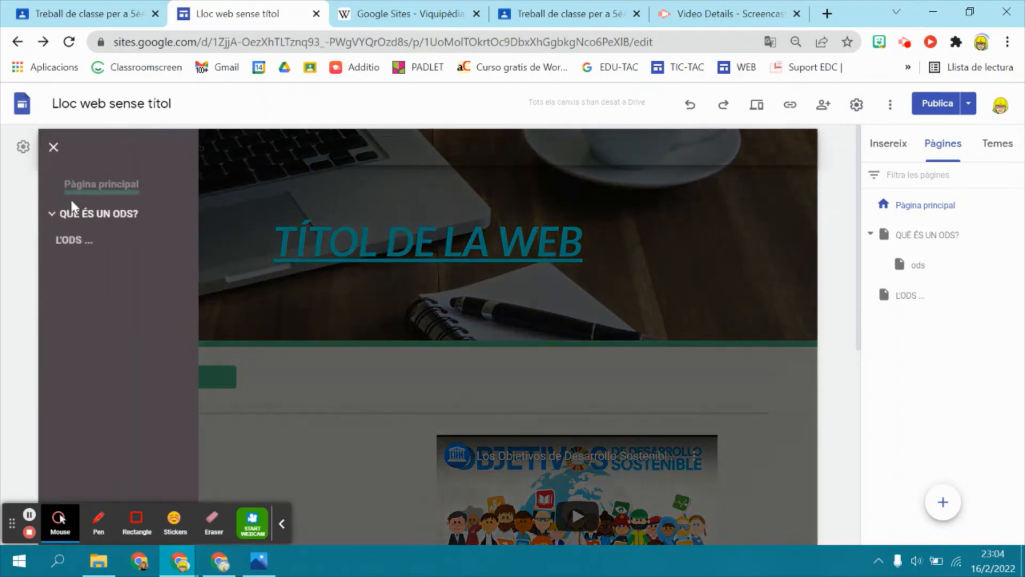
pyautogui.click(54, 148)
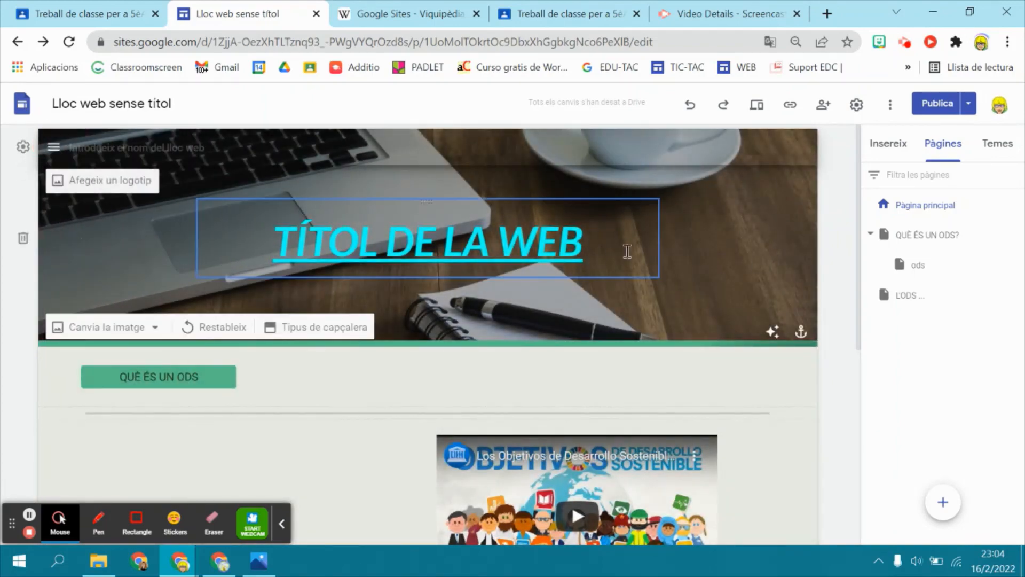